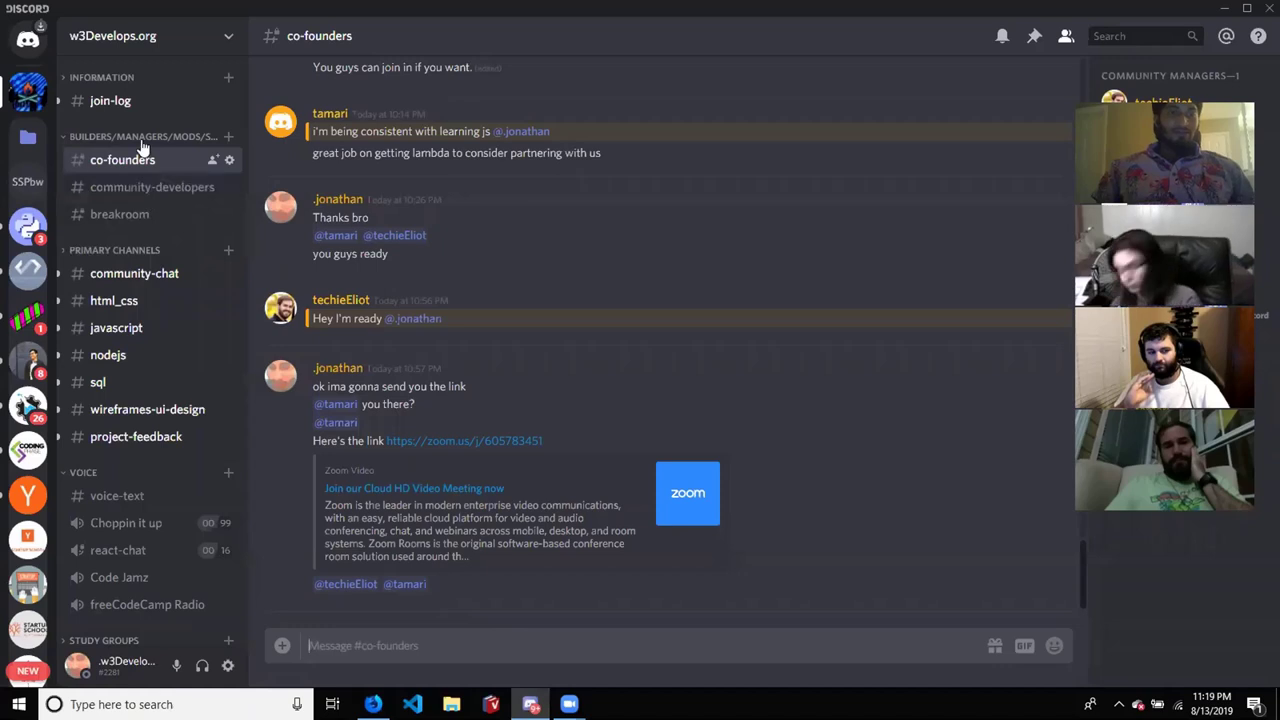
Expand the Information category, open the feedback channel and highlight the end of the newest reply's answer to question 3
{"action": "left_click", "coordinate": [108, 78]}
{"action": "left_click", "coordinate": [108, 78]}
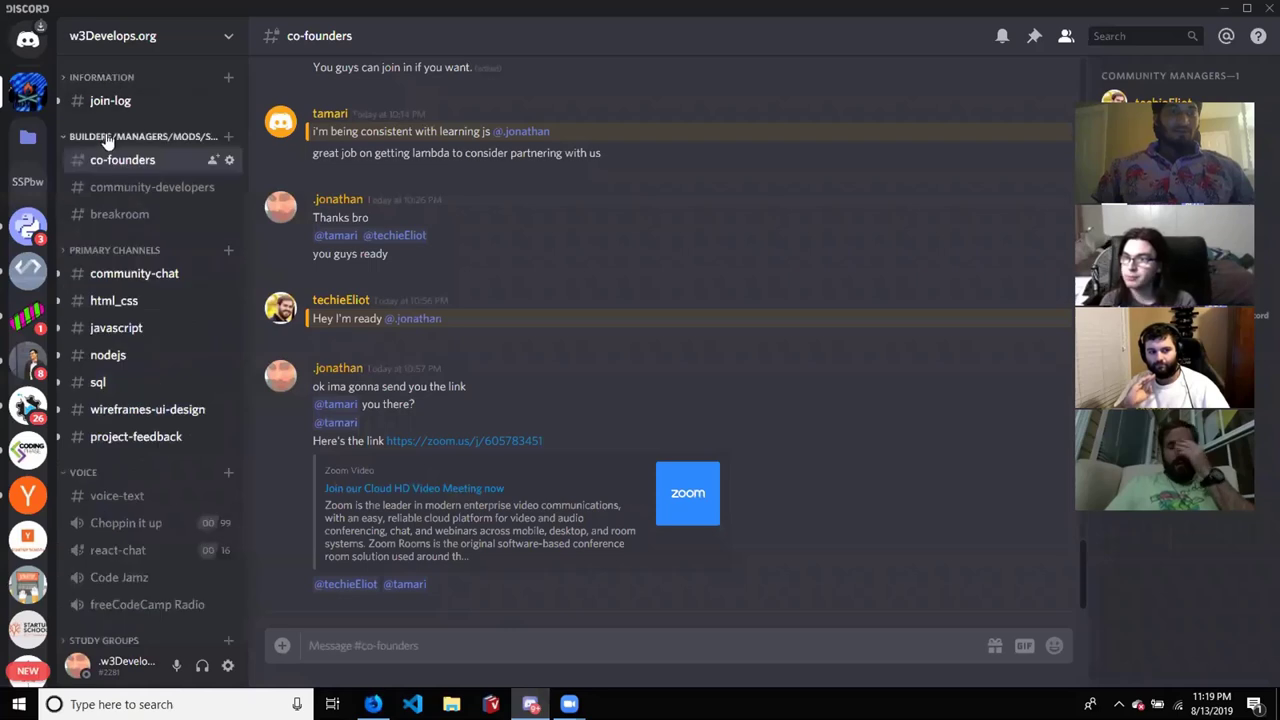
{"action": "left_click", "coordinate": [106, 78]}
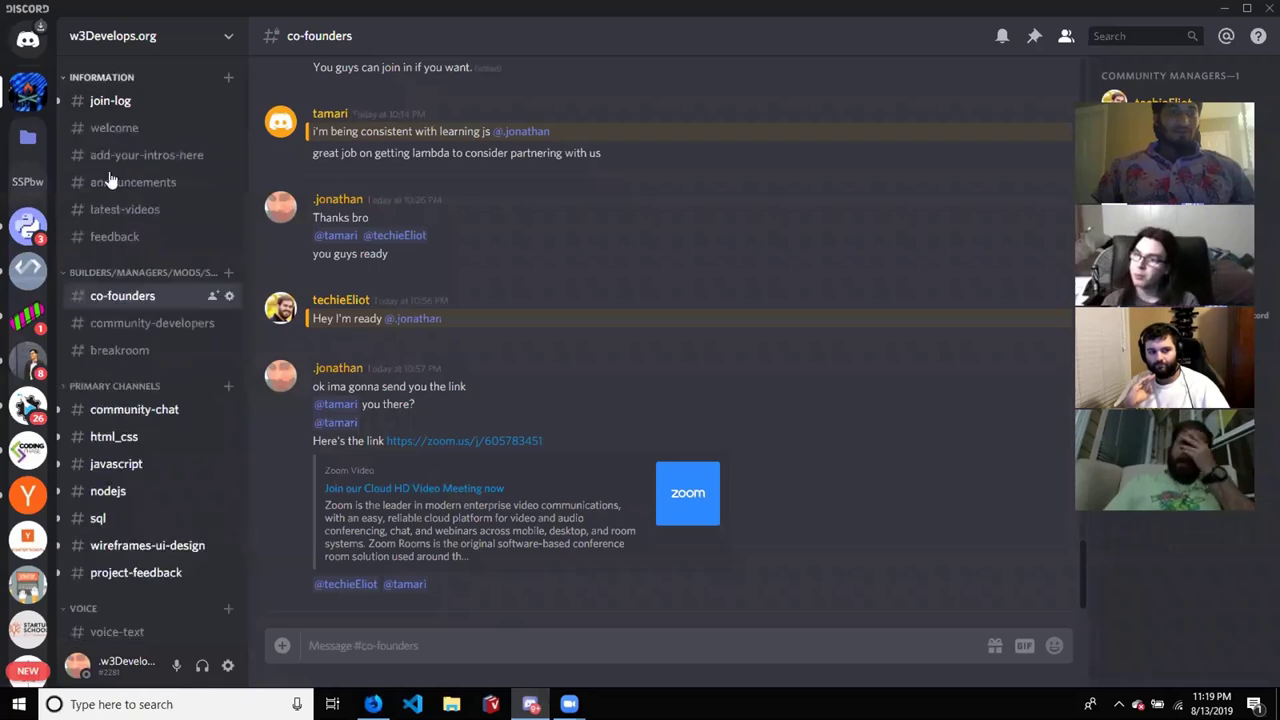
{"action": "left_click", "coordinate": [114, 237]}
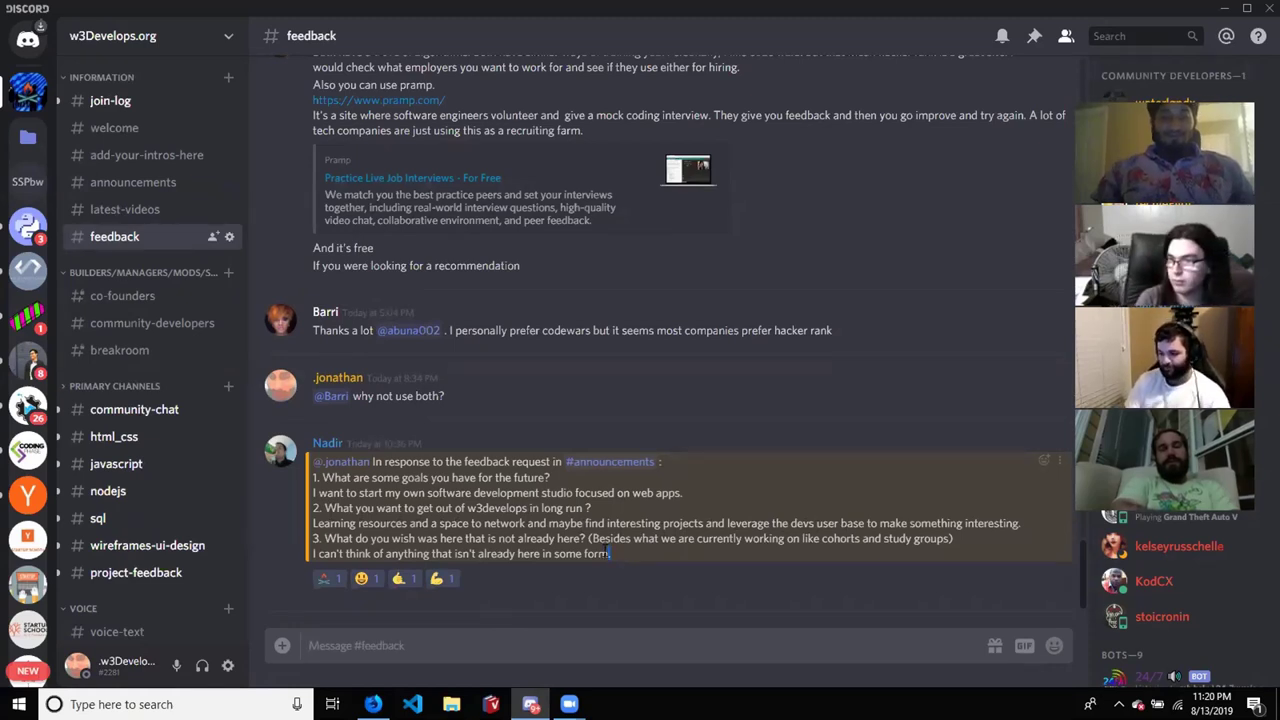
{"action": "left_click_drag", "start_coordinate": [610, 553], "coordinate": [456, 555]}
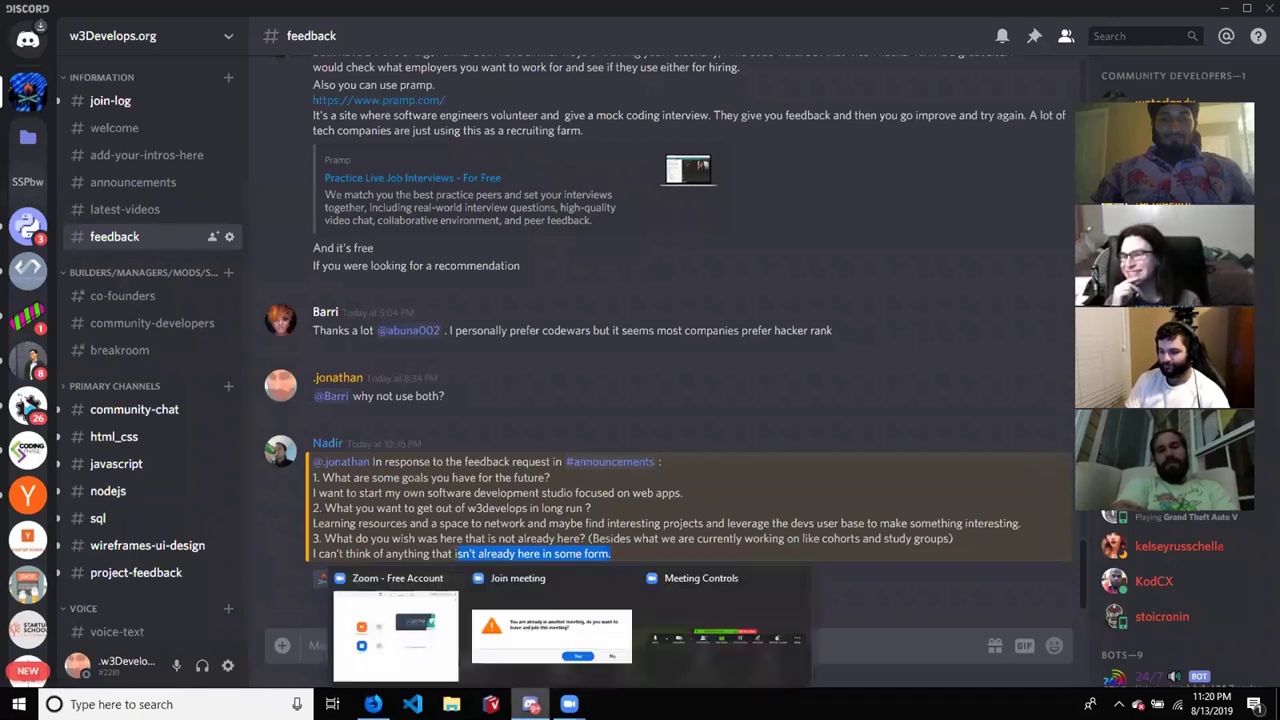
{"action": "mouse_move", "coordinate": [530, 704]}
{"action": "mouse_move", "coordinate": [569, 704]}
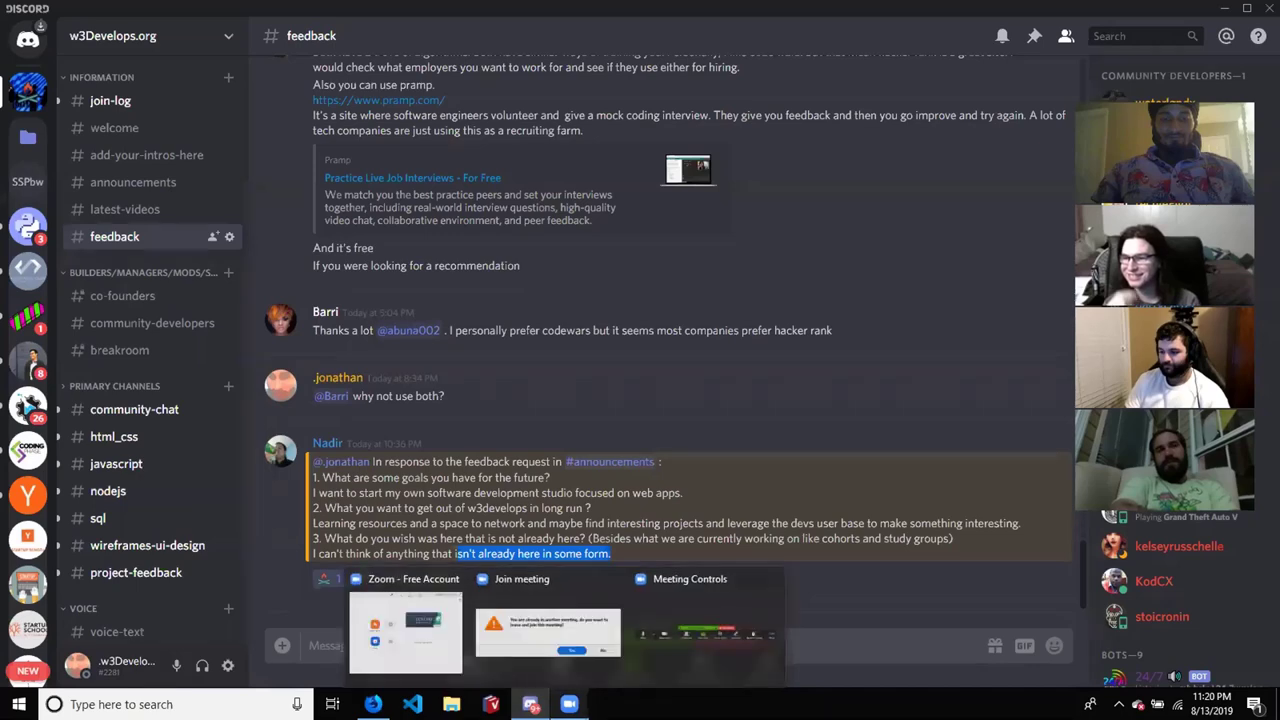
{"action": "mouse_move", "coordinate": [632, 642]}
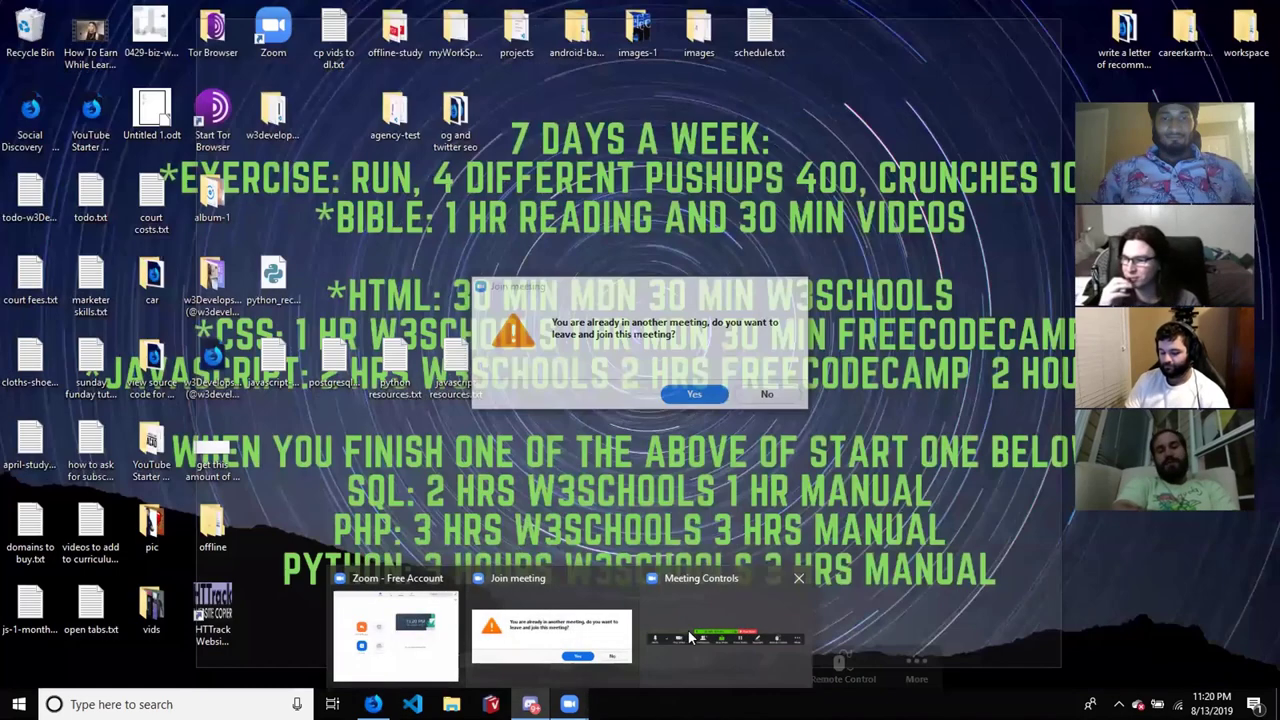
{"action": "mouse_move", "coordinate": [690, 638]}
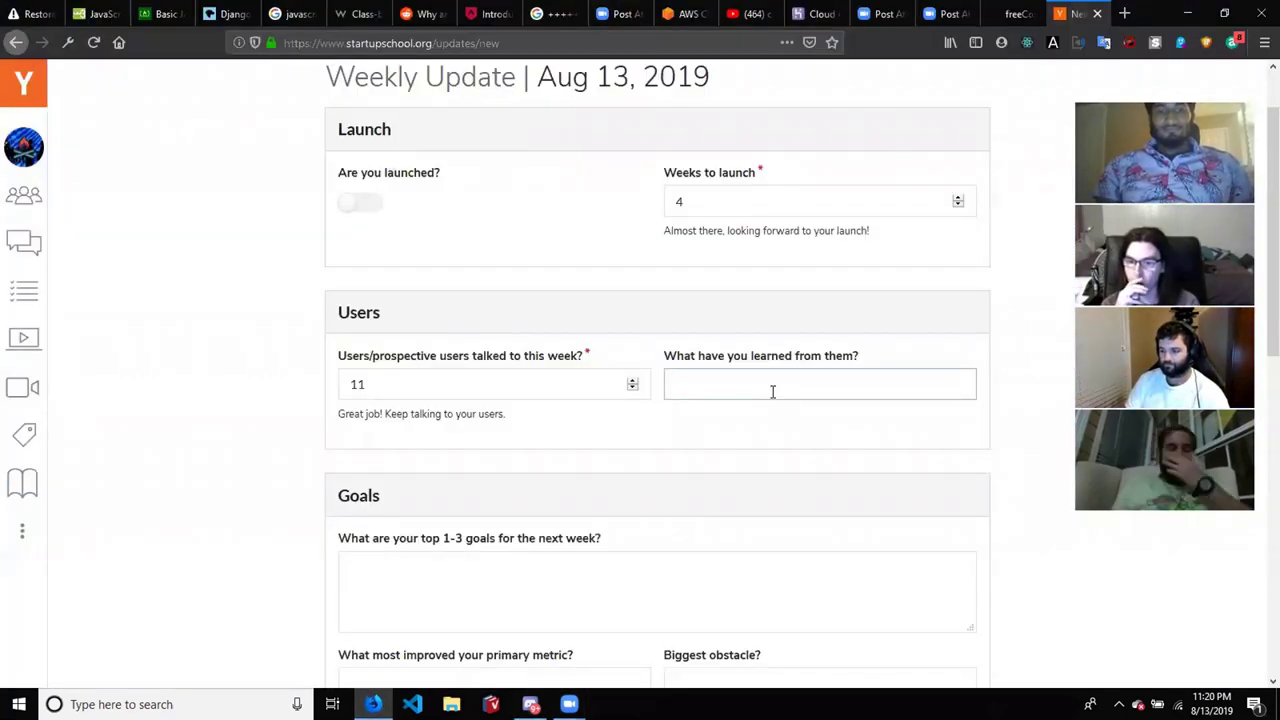
Begin the answer on what was learned from users with "I learned from a few users what they want from"
{"action": "type", "text": "I learne"}
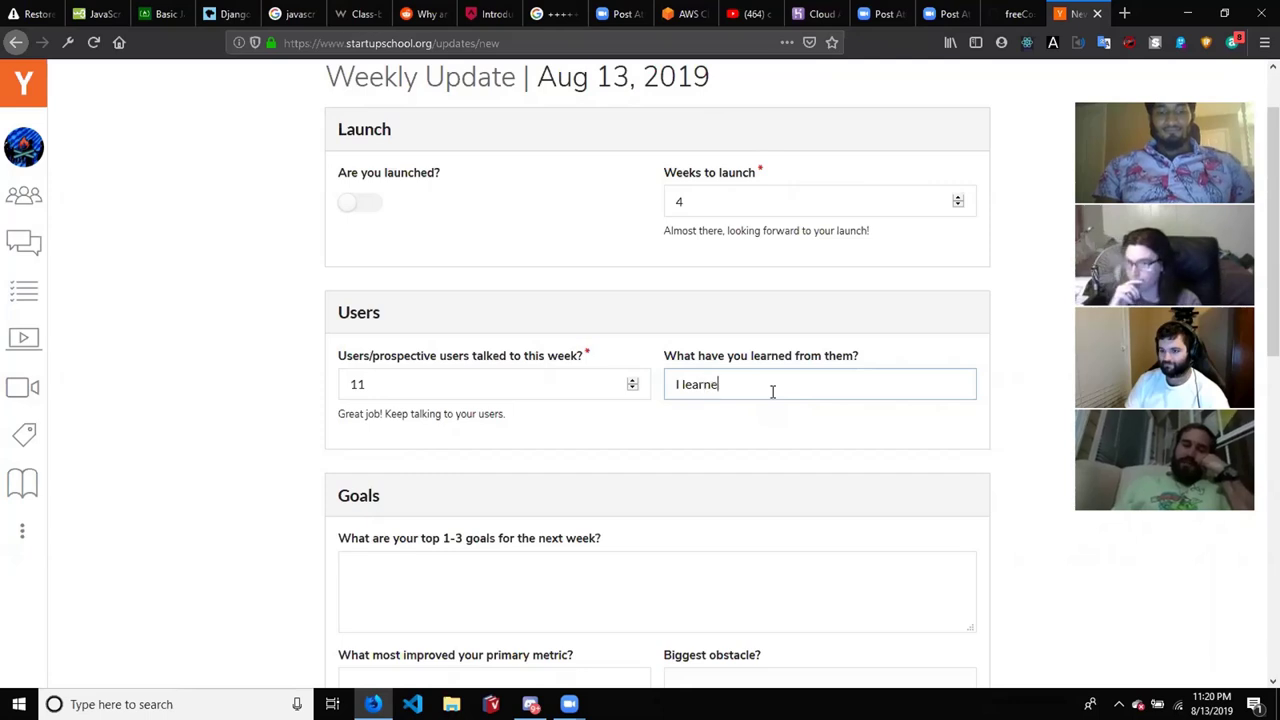
{"action": "type", "text": "d from a f"}
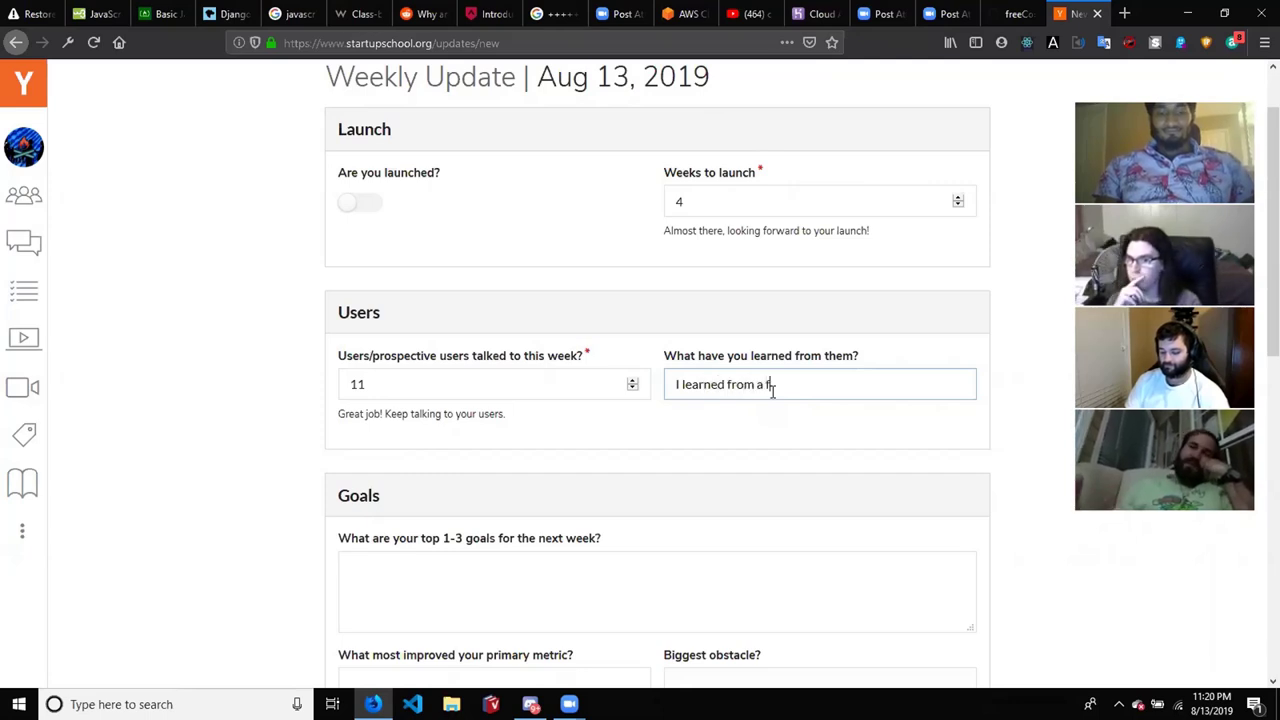
{"action": "type", "text": "ew users w"}
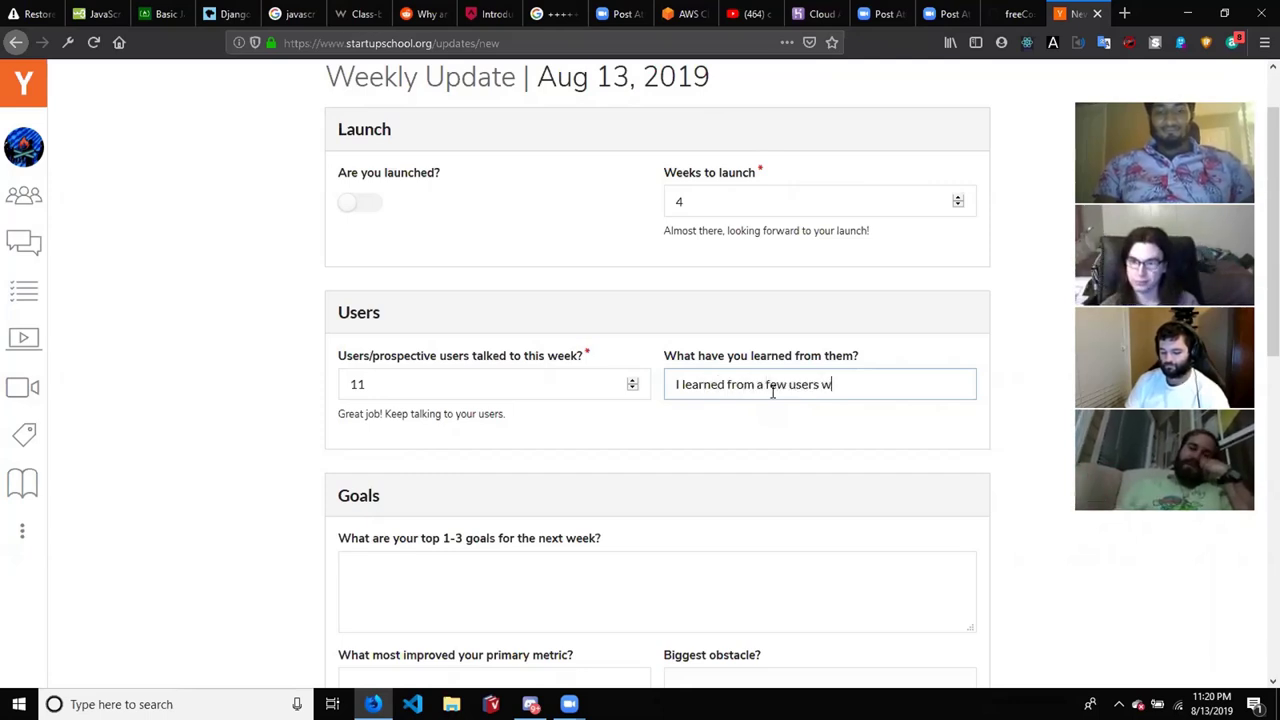
{"action": "type", "text": "hat they w"}
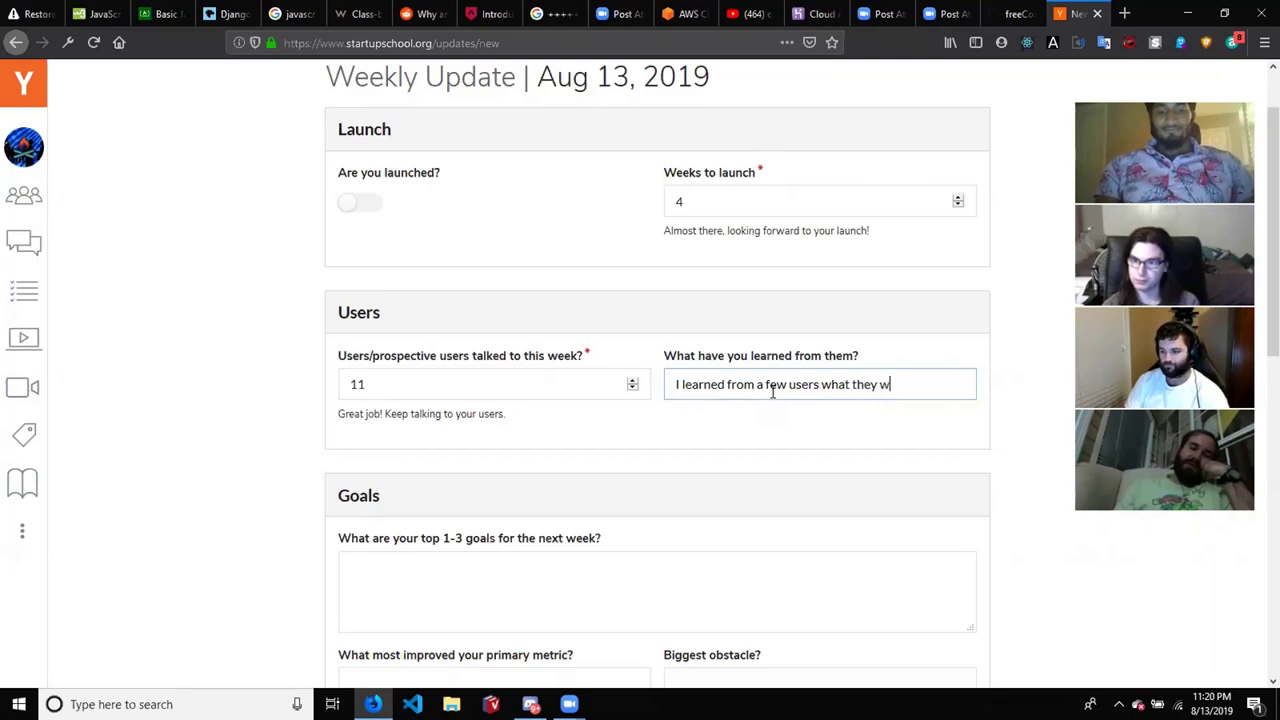
{"action": "type", "text": "ant from"}
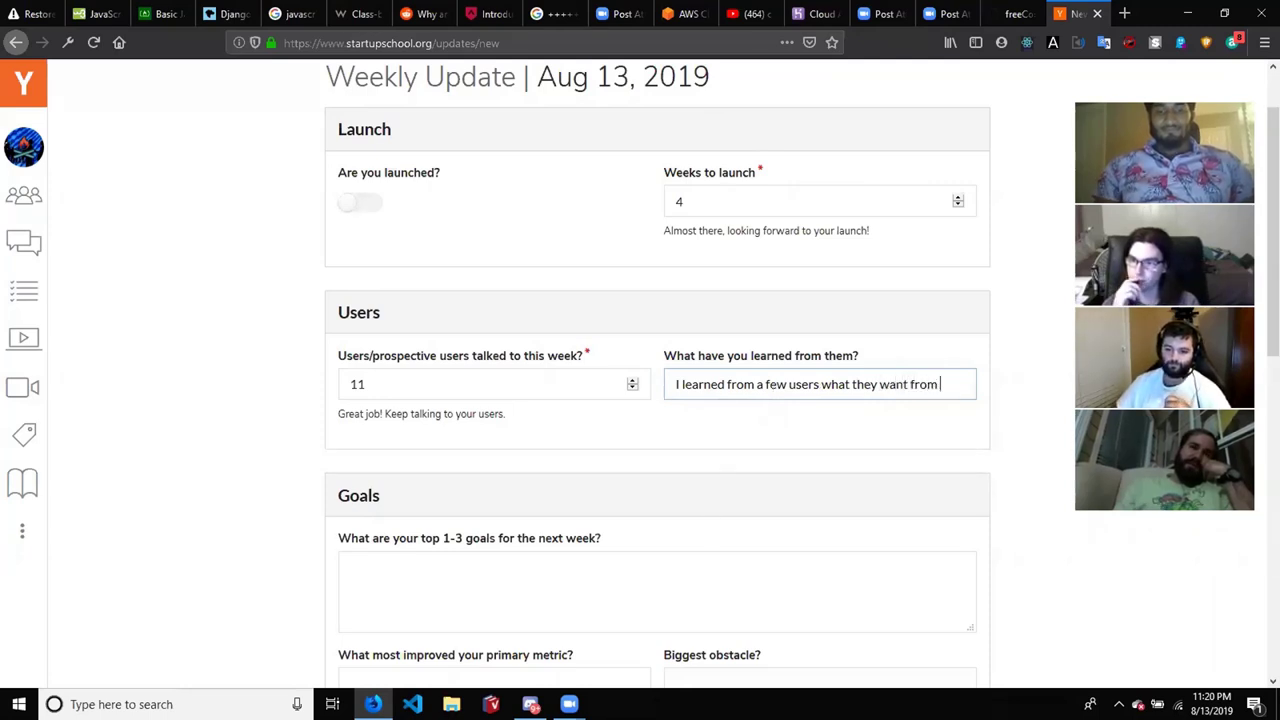
Check the Discord feedback channel again, return to the weekly update in Firefox and delete the answer's trailing word "from"
{"action": "key", "text": "alt+Tab"}
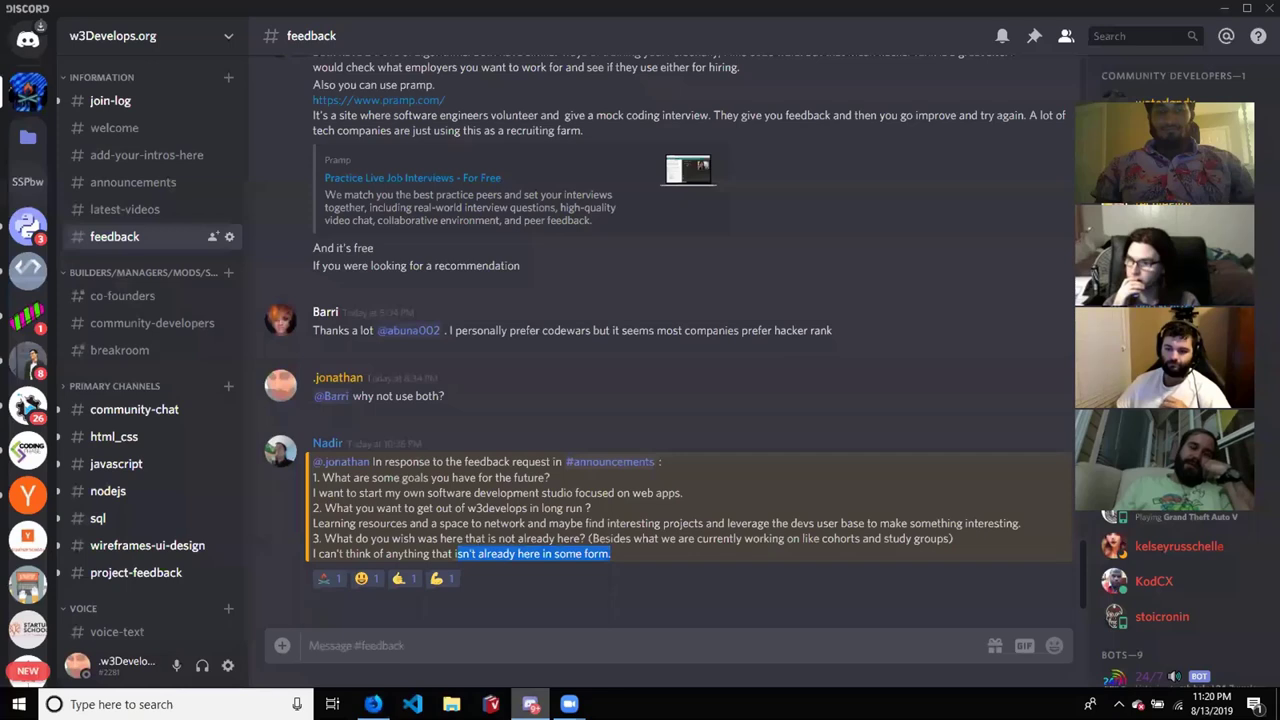
{"action": "key", "text": "alt+Tab"}
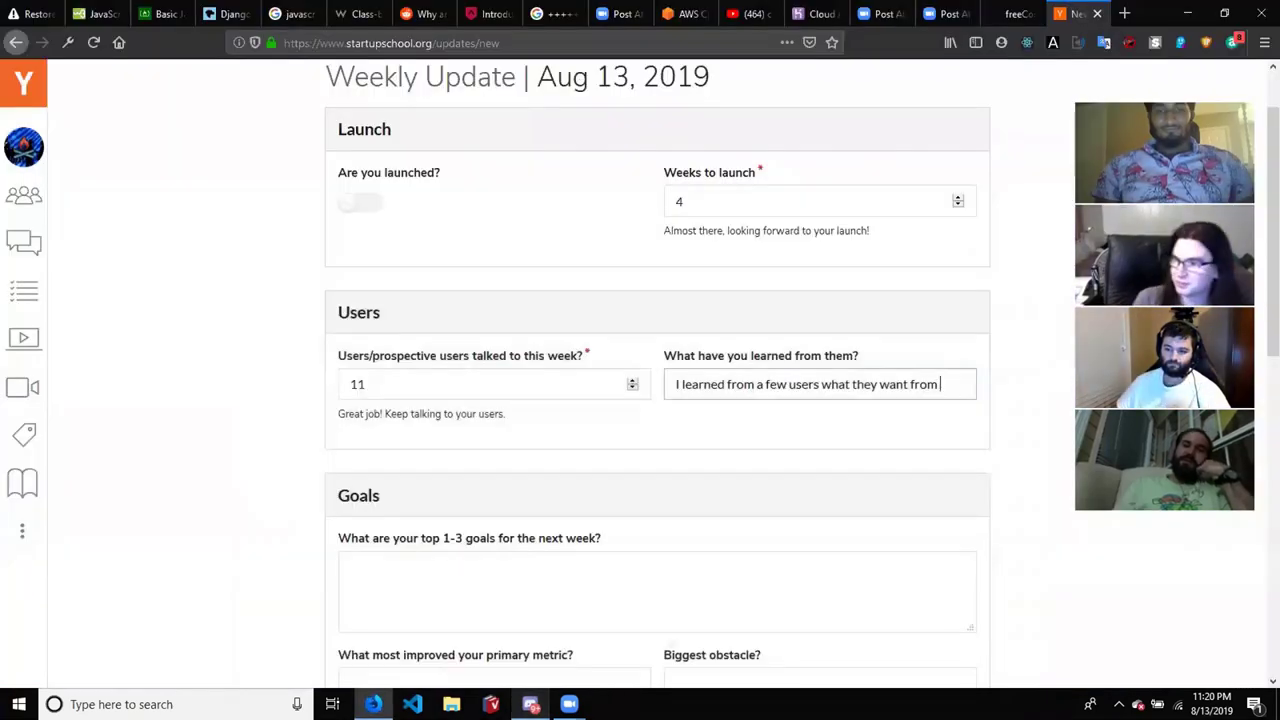
{"action": "key", "text": "BackSpace"}
{"action": "key", "text": "BackSpace"}
{"action": "key", "text": "BackSpace"}
{"action": "key", "text": "BackSpace"}
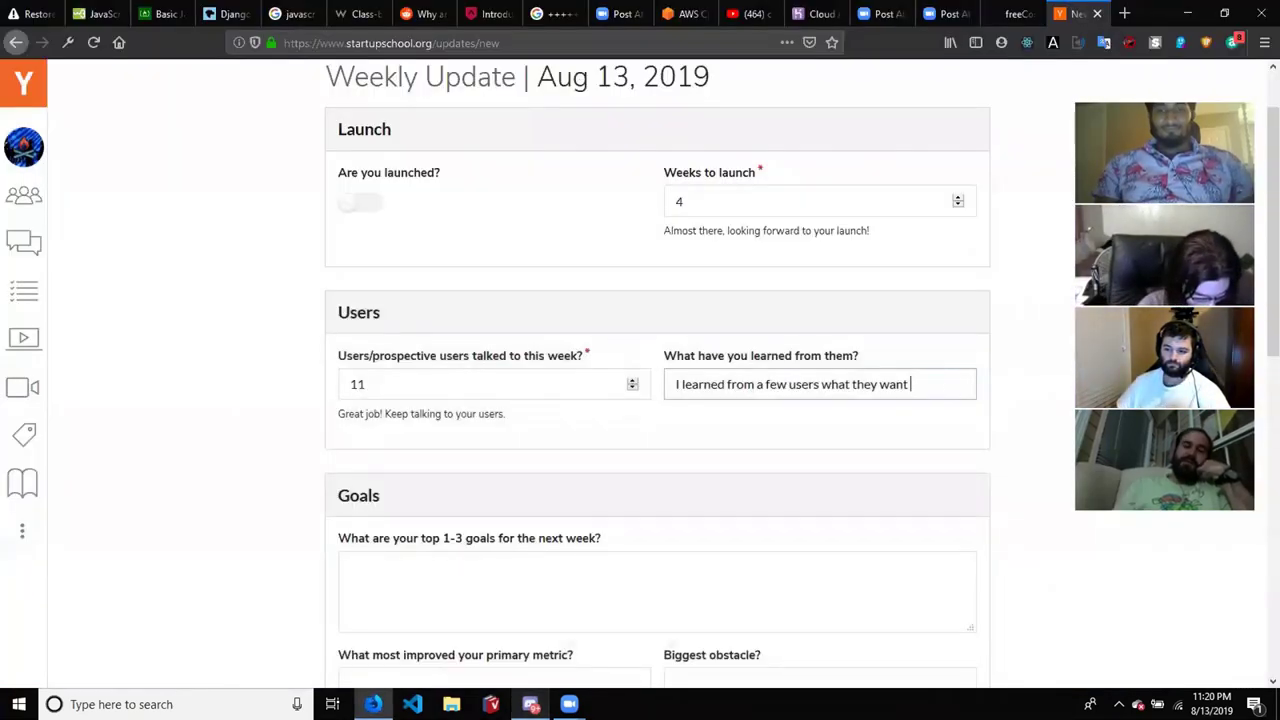
Complete the answer on what was learned from users with "to recieve from the community."
{"action": "type", "text": "to re"}
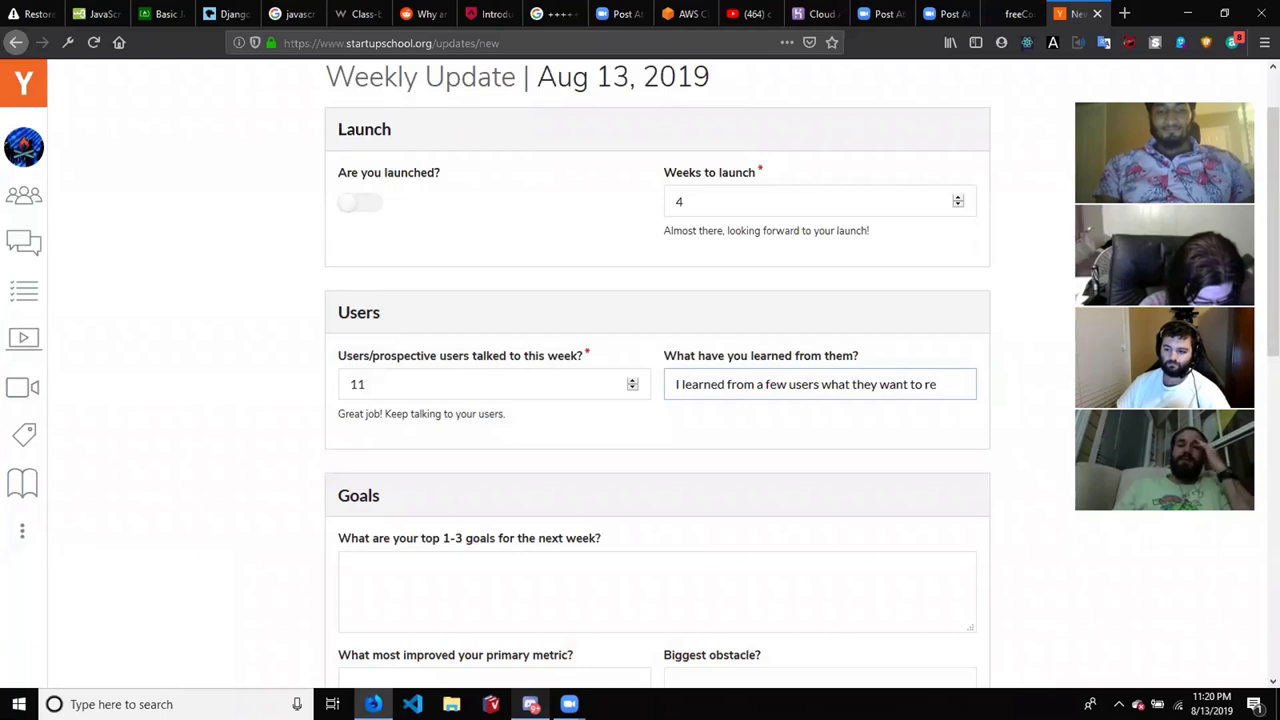
{"action": "type", "text": "civ"}
{"action": "key", "text": "BackSpace"}
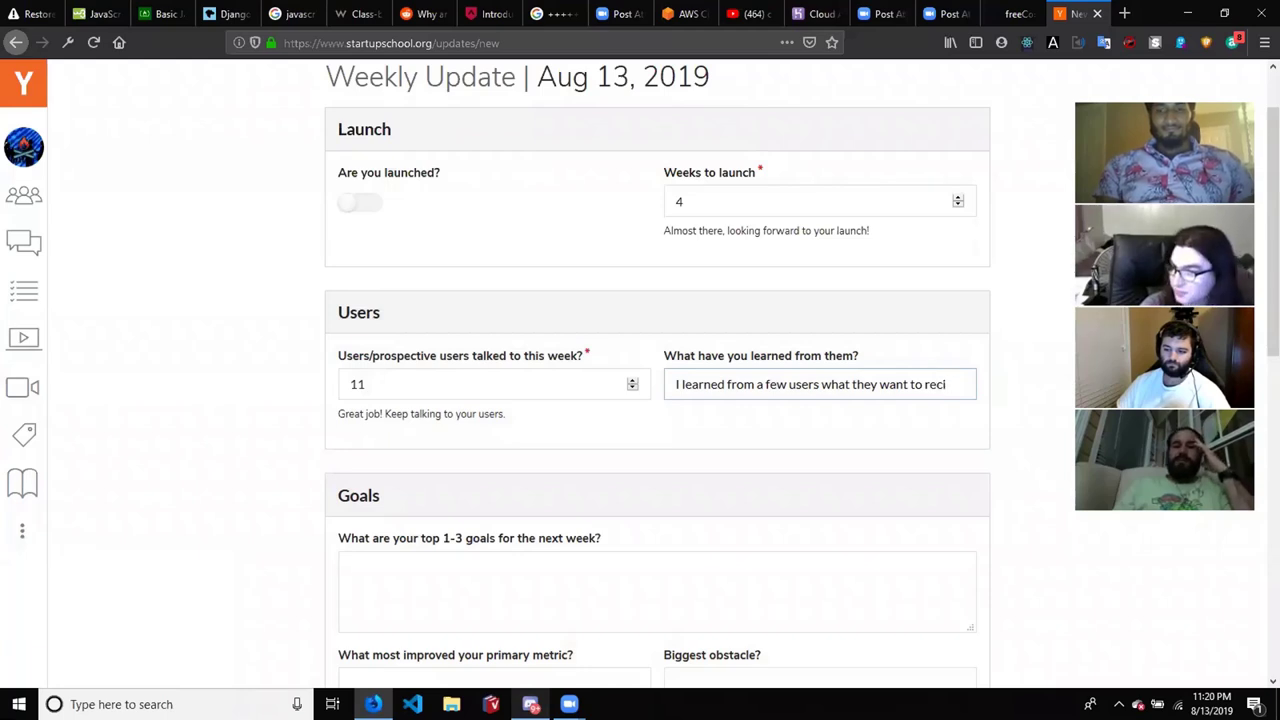
{"action": "type", "text": "eve from"}
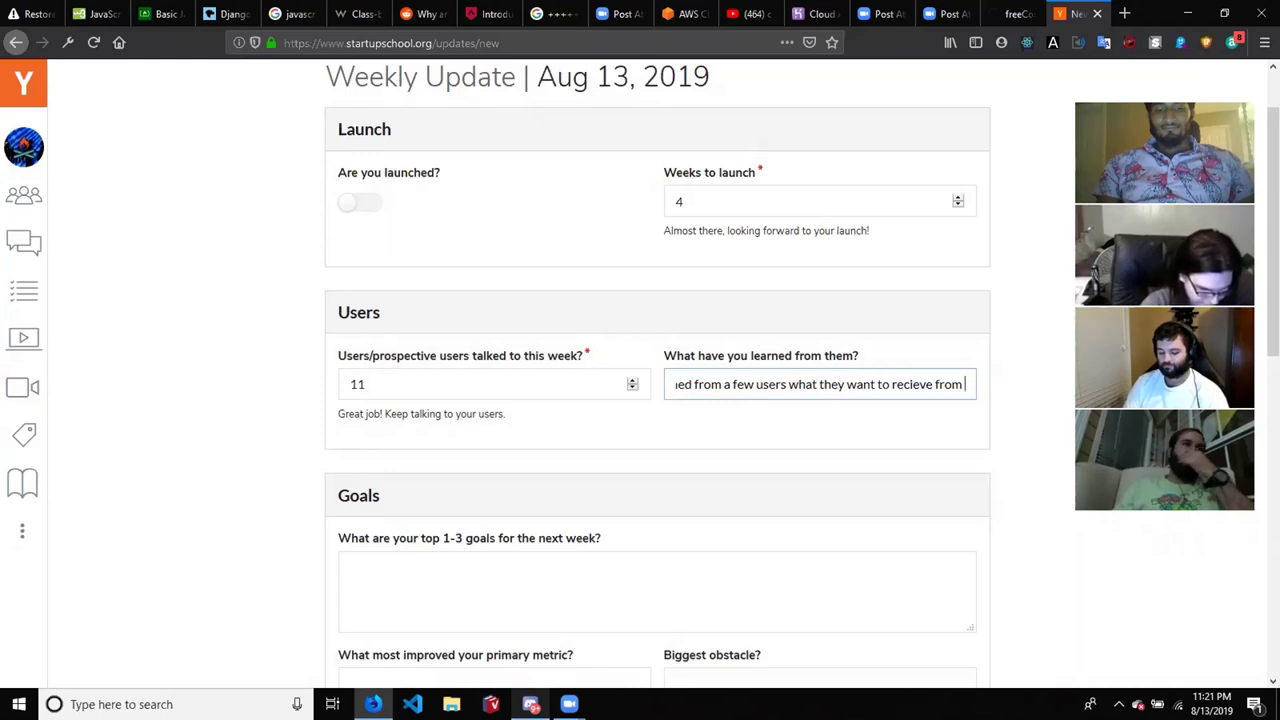
{"action": "type", "text": "the"}
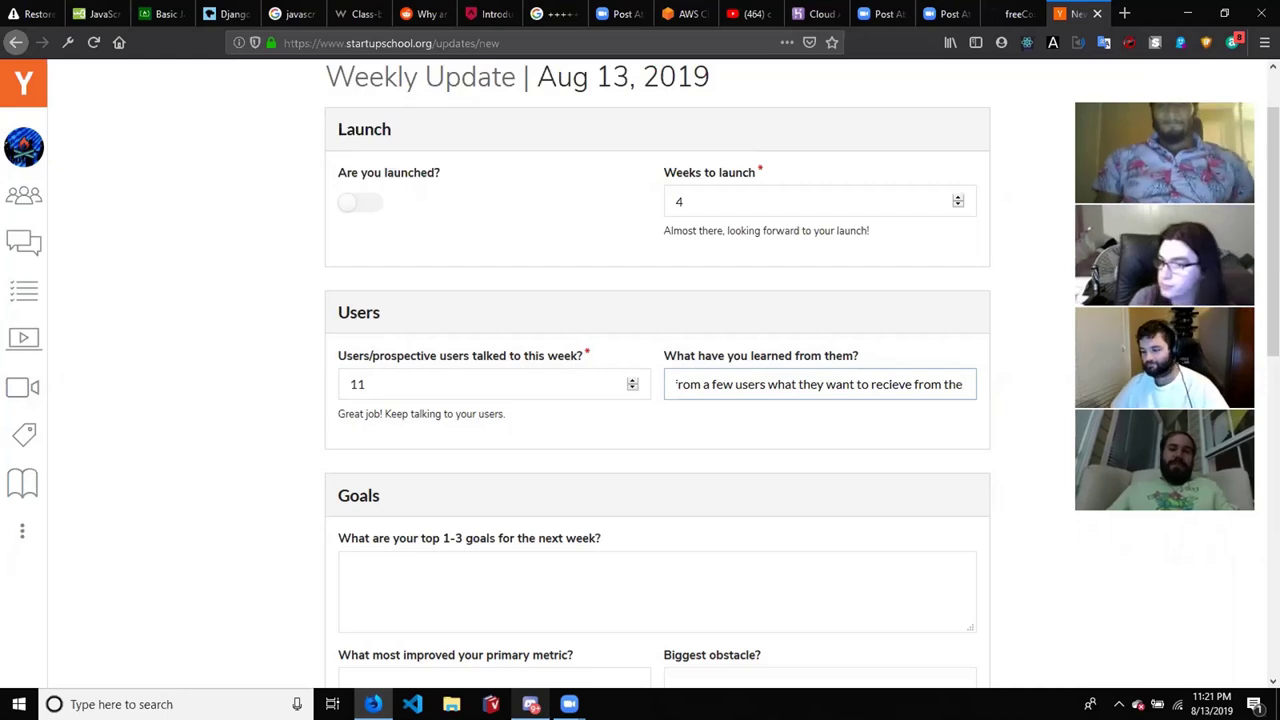
{"action": "type", "text": "c"}
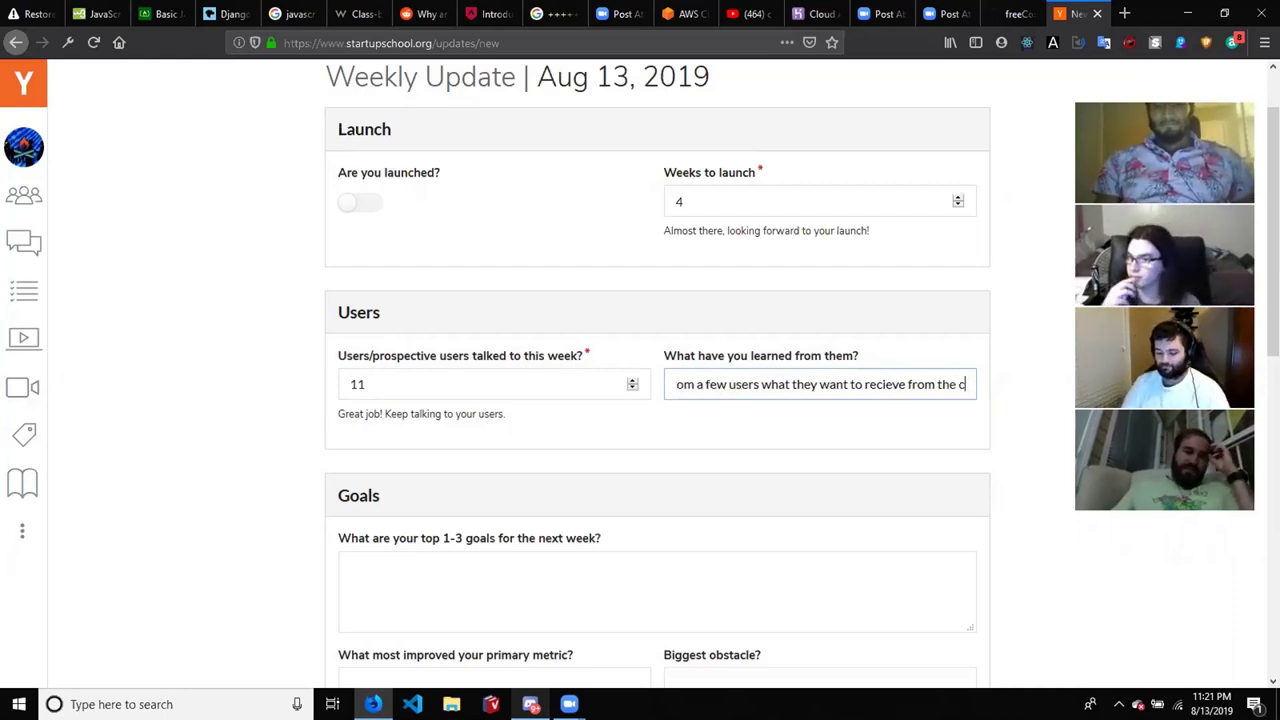
{"action": "type", "text": "ommunity."}
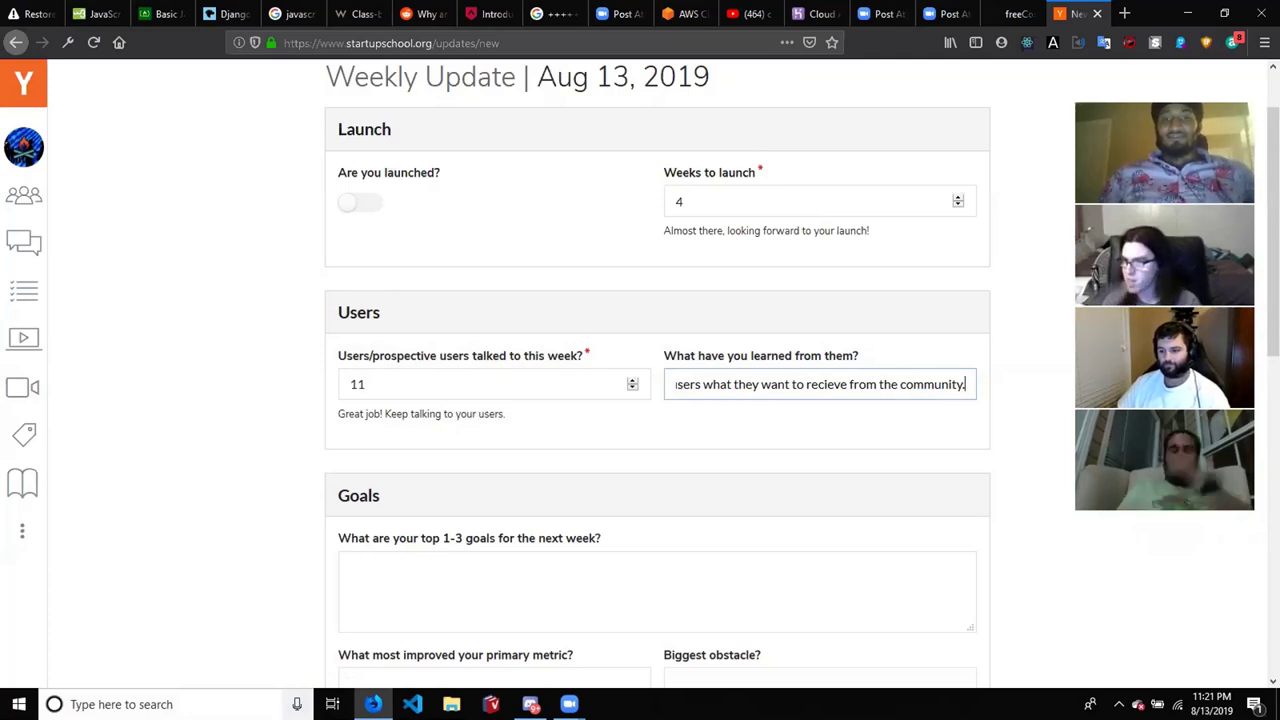
Enter a blank list numbered 1. to 3. as next week's top goals, and place the text cursor after the first number
{"action": "left_click", "coordinate": [390, 565]}
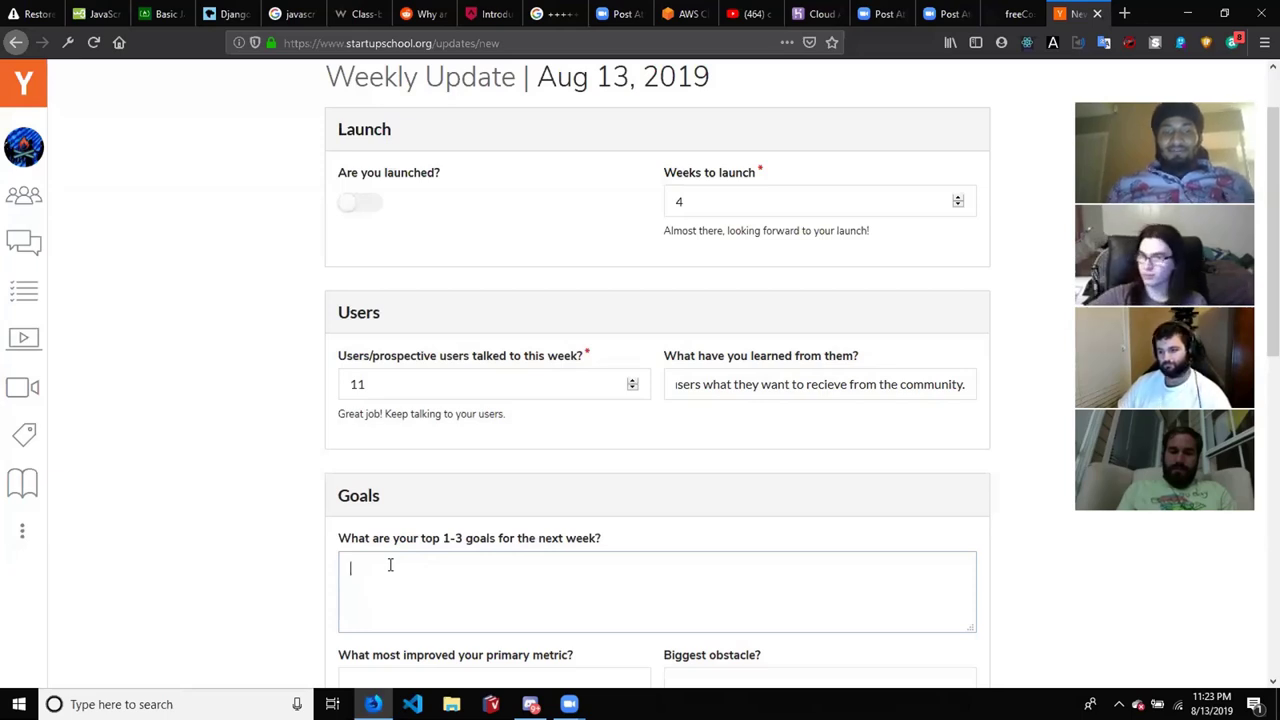
{"action": "left_click", "coordinate": [325, 557]}
{"action": "scroll", "coordinate": [325, 557], "scroll_direction": "down", "scroll_amount": 2}
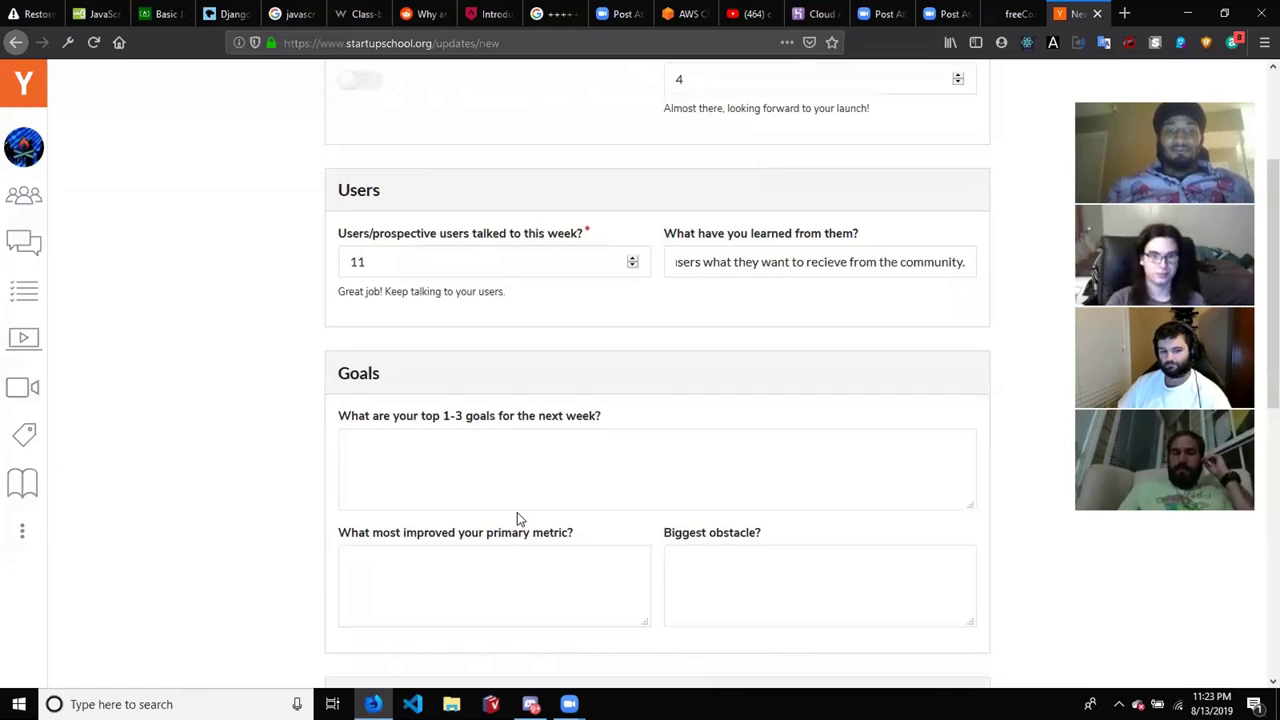
{"action": "left_click", "coordinate": [483, 471]}
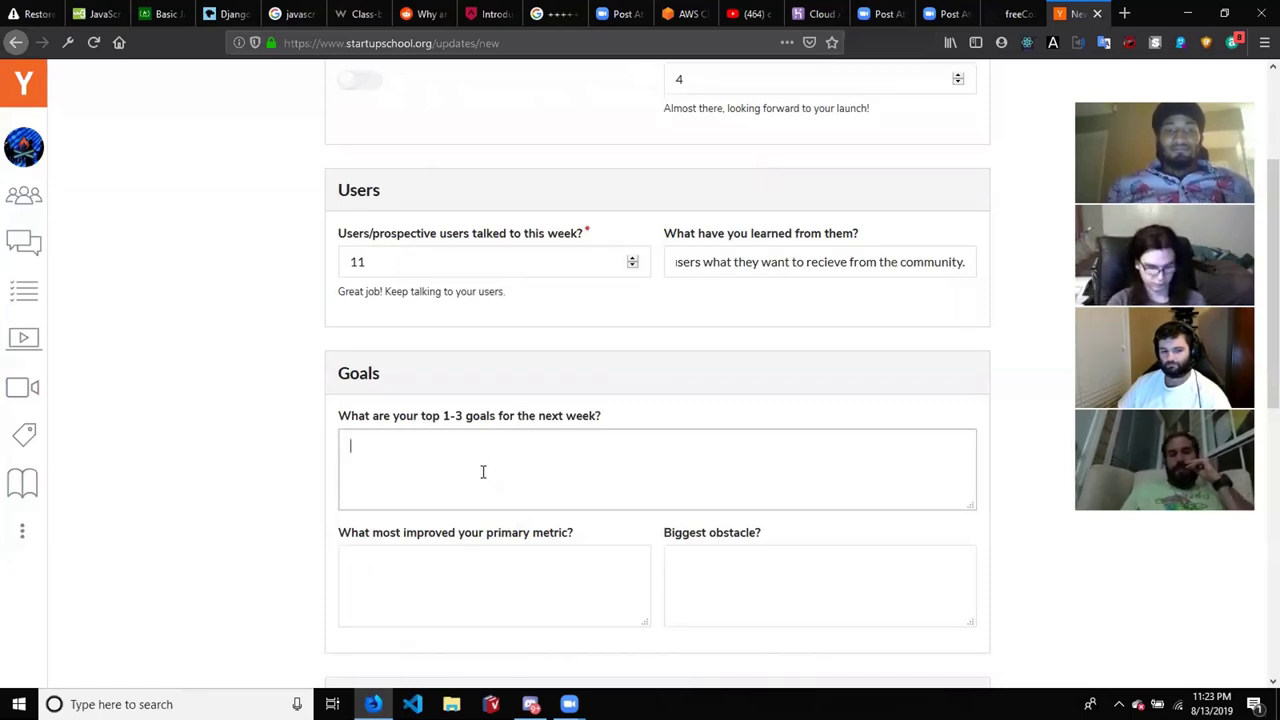
{"action": "type", "text": "1"}
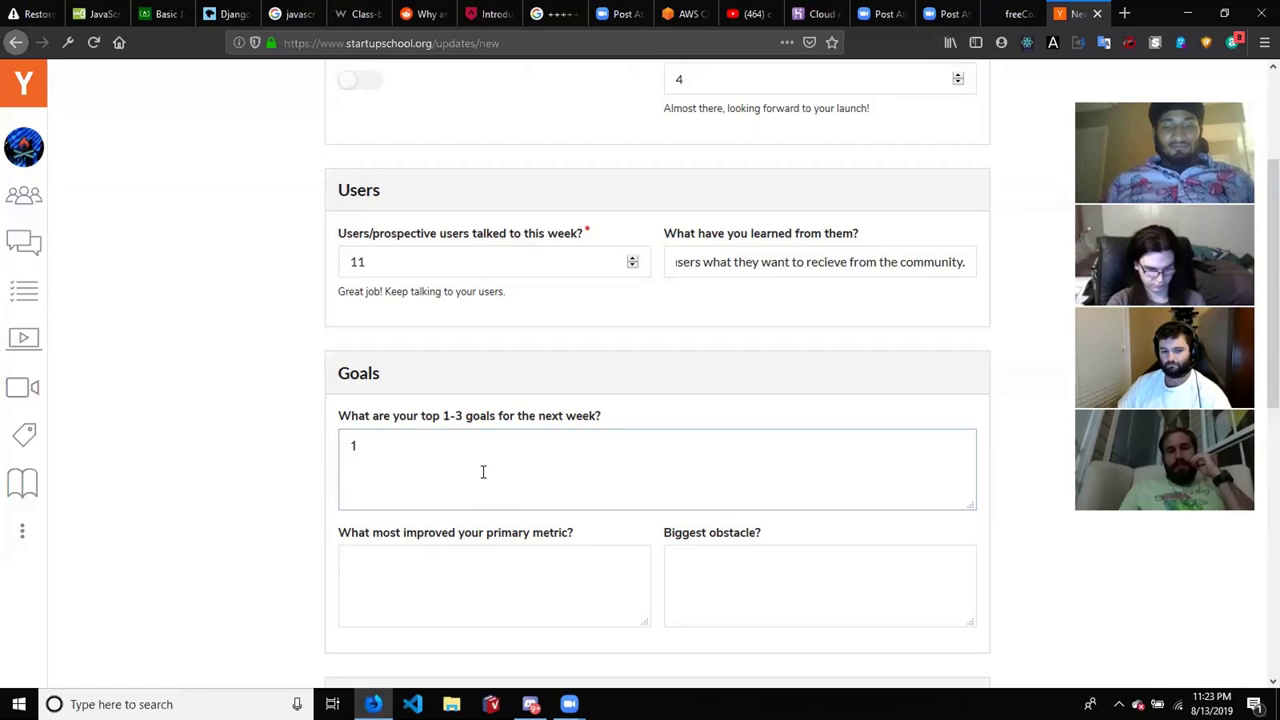
{"action": "type", "text": "."}
{"action": "key", "text": "Return"}
{"action": "type", "text": "2."}
{"action": "key", "text": "Return"}
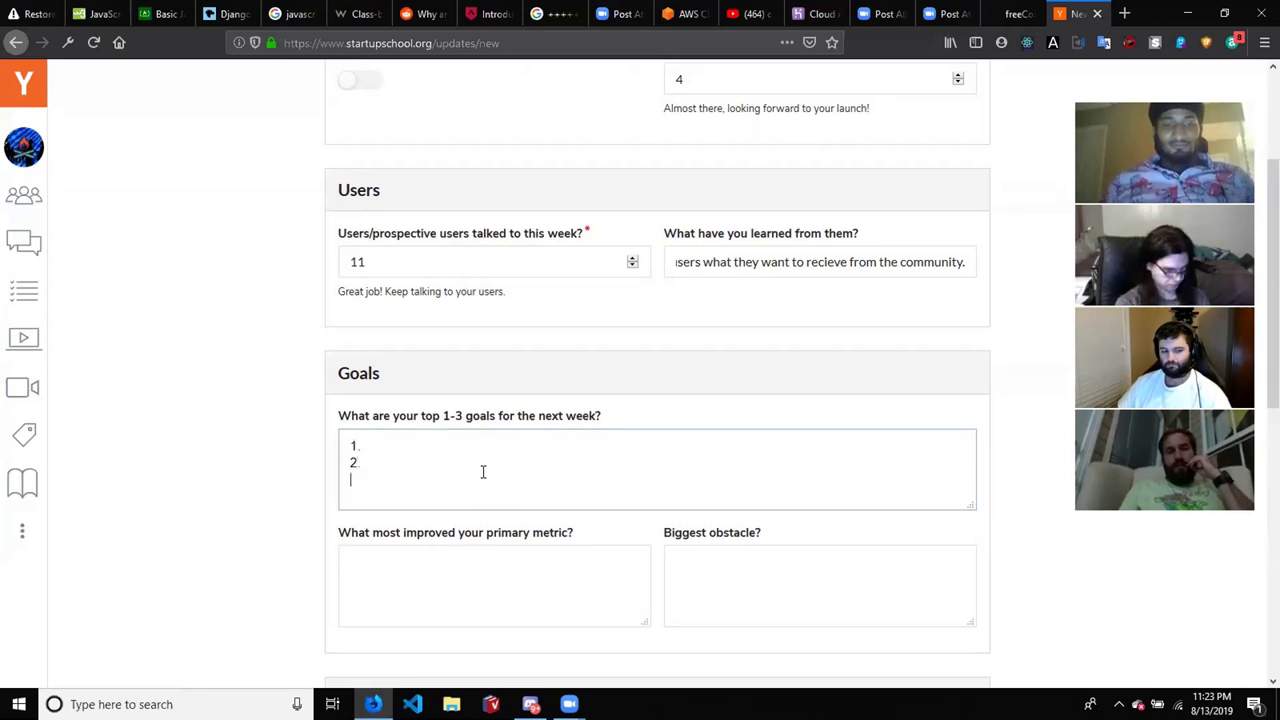
{"action": "type", "text": "3."}
{"action": "key", "text": "Return"}
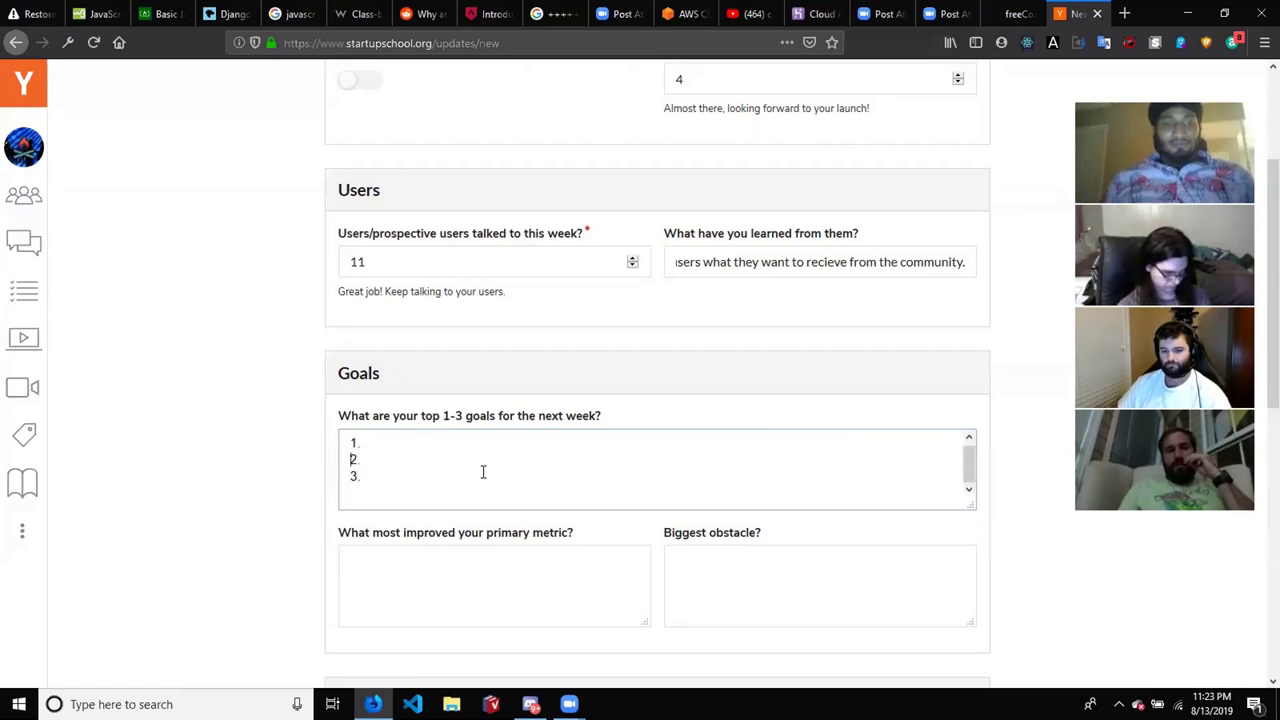
{"action": "key", "text": "Up"}
{"action": "key", "text": "Up"}
{"action": "key", "text": "Up"}
{"action": "key", "text": "End"}
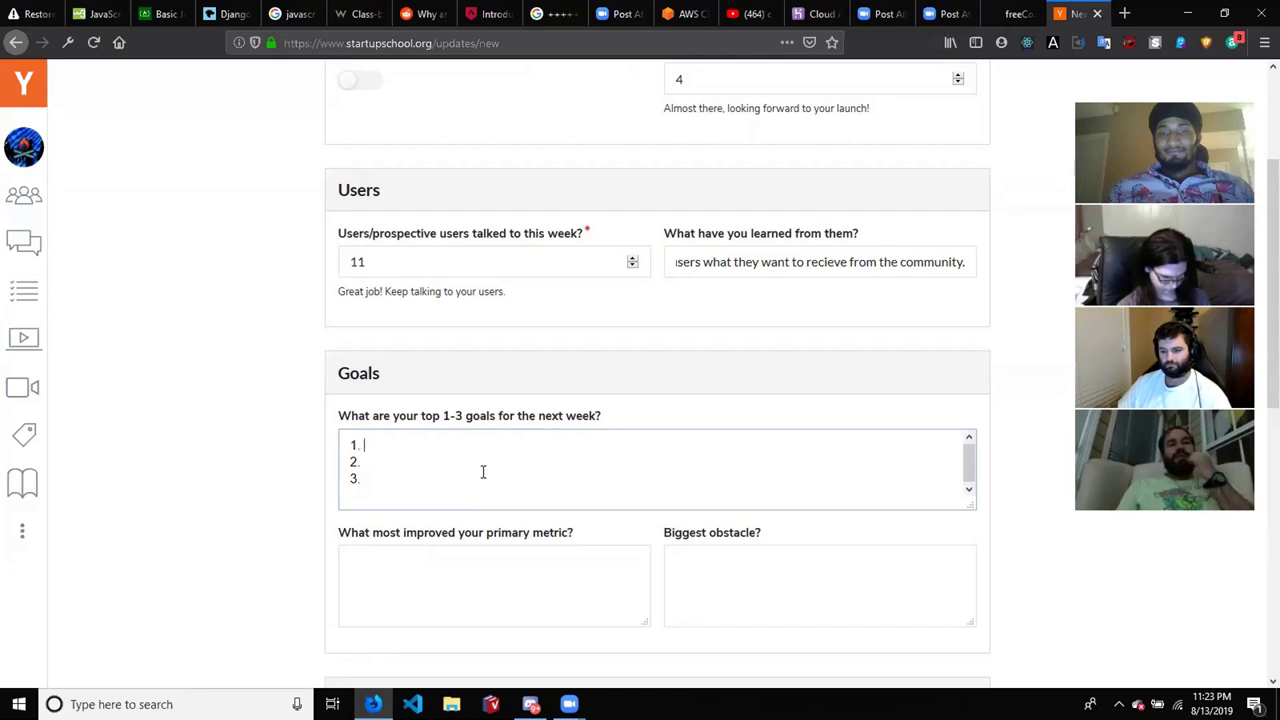
{"action": "type", "text": "T"}
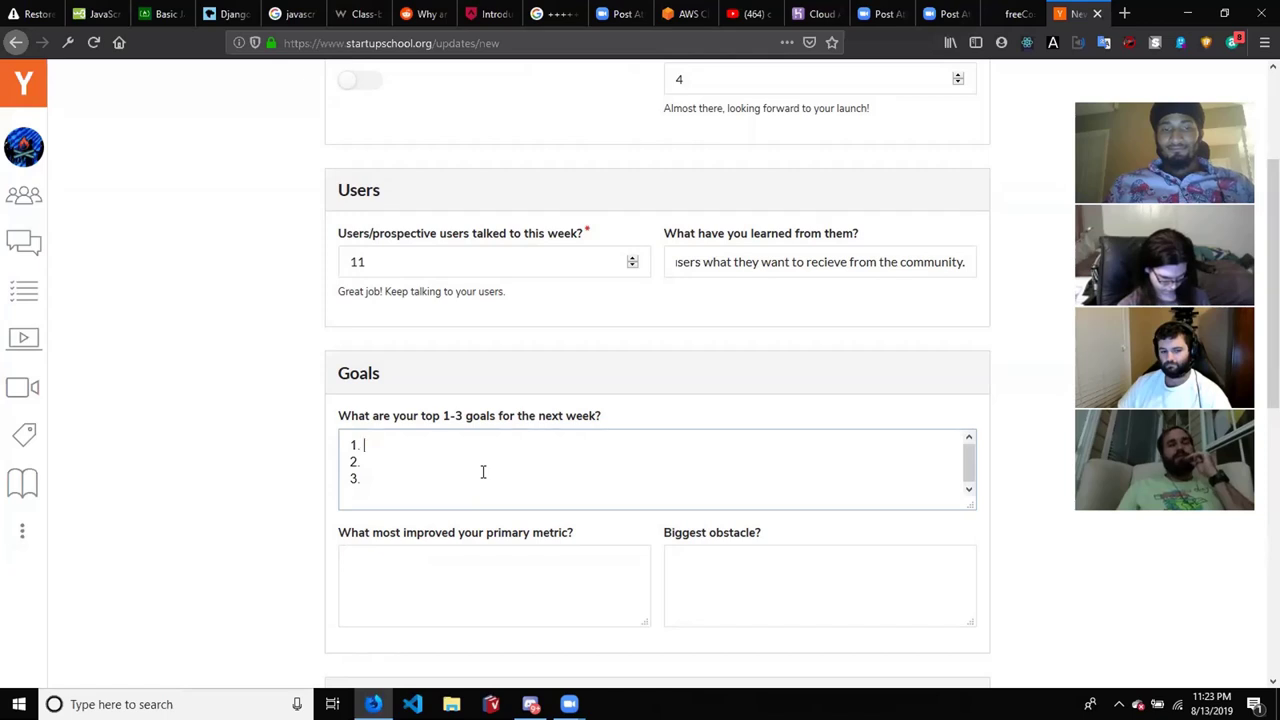
{"action": "type", "text": "Jo"}
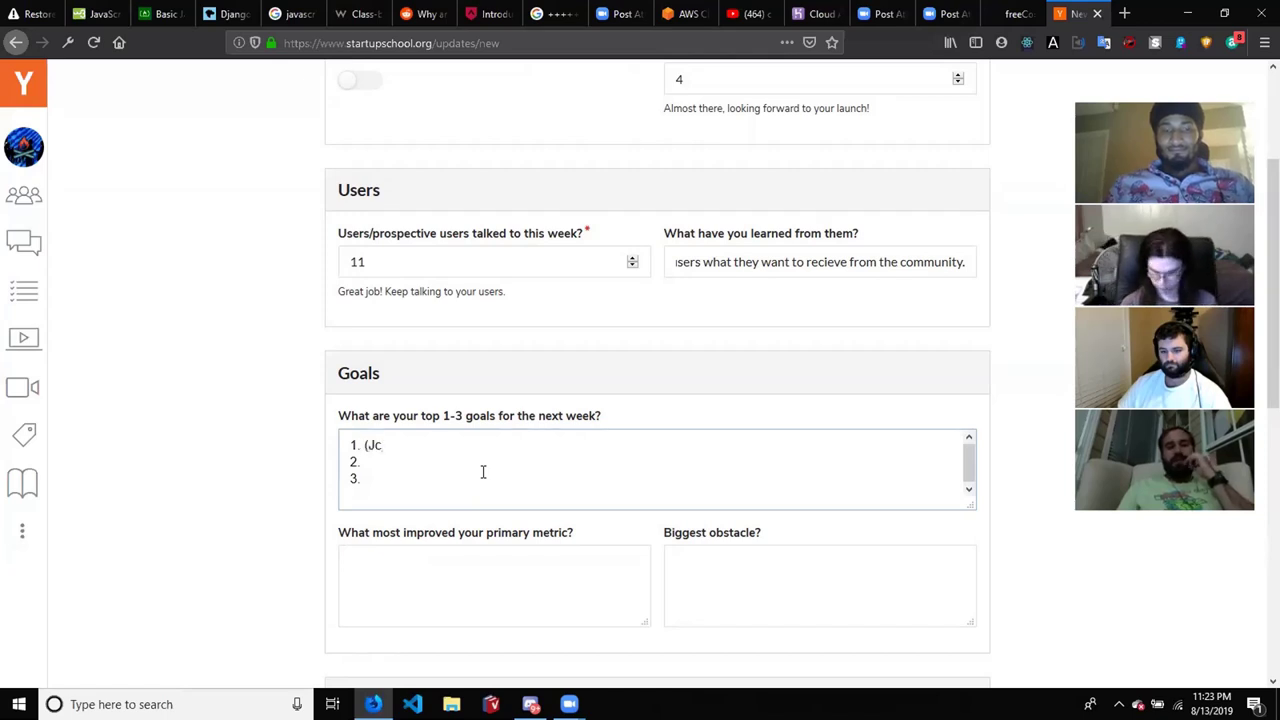
{"action": "key", "text": "BackSpace"}
{"action": "key", "text": "BackSpace"}
{"action": "key", "text": "BackSpace"}
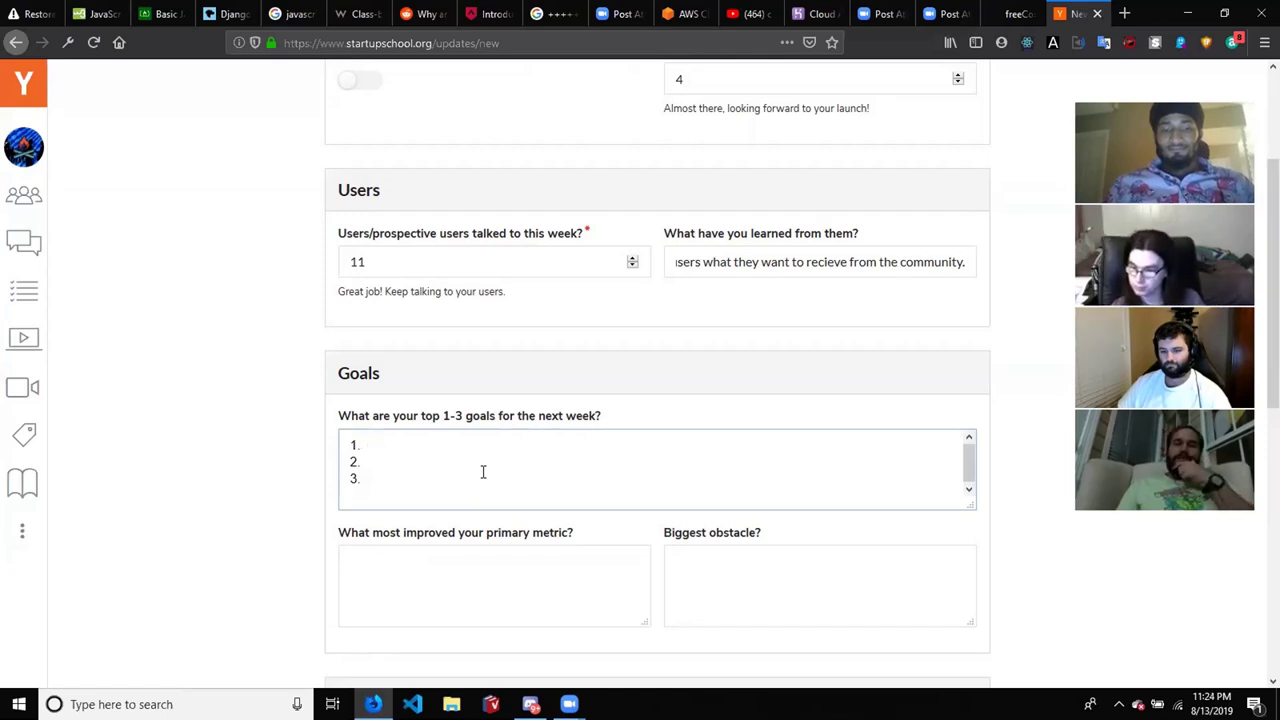
{"action": "type", "text": "Add m"}
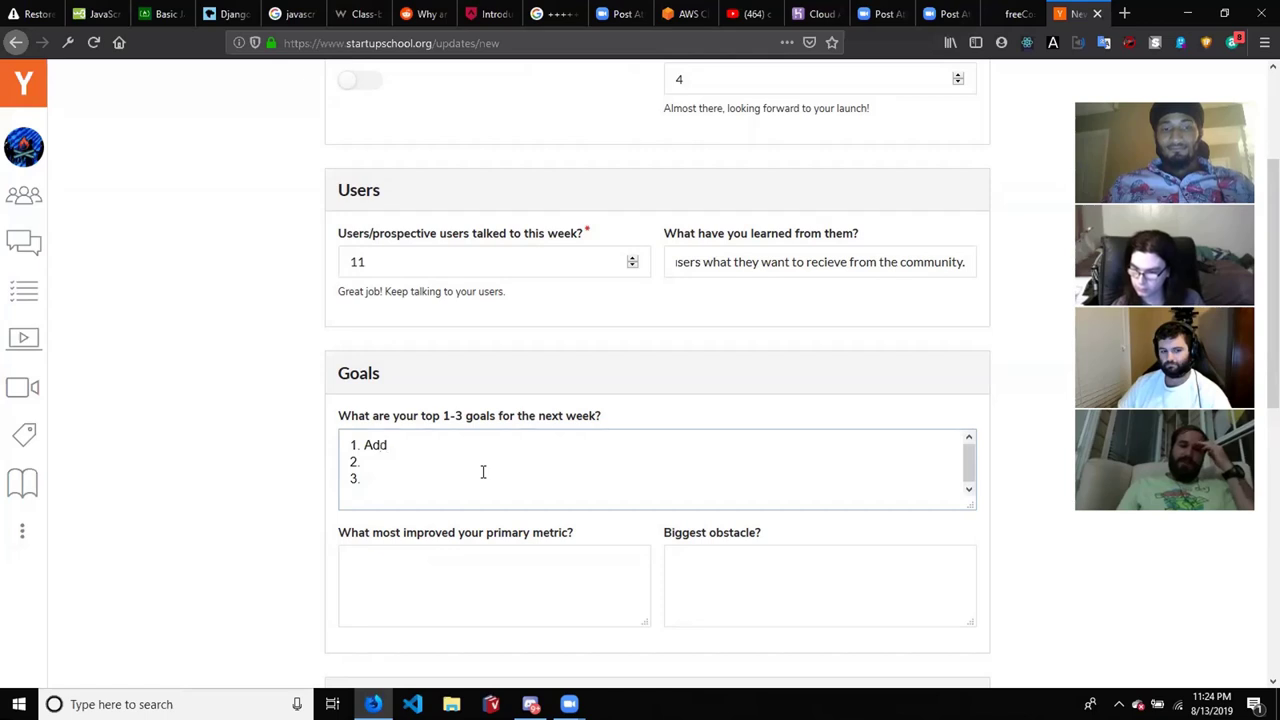
{"action": "key", "text": "BackSpace"}
{"action": "key", "text": "BackSpace"}
{"action": "key", "text": "BackSpace"}
{"action": "key", "text": "BackSpace"}
{"action": "key", "text": "BackSpace"}
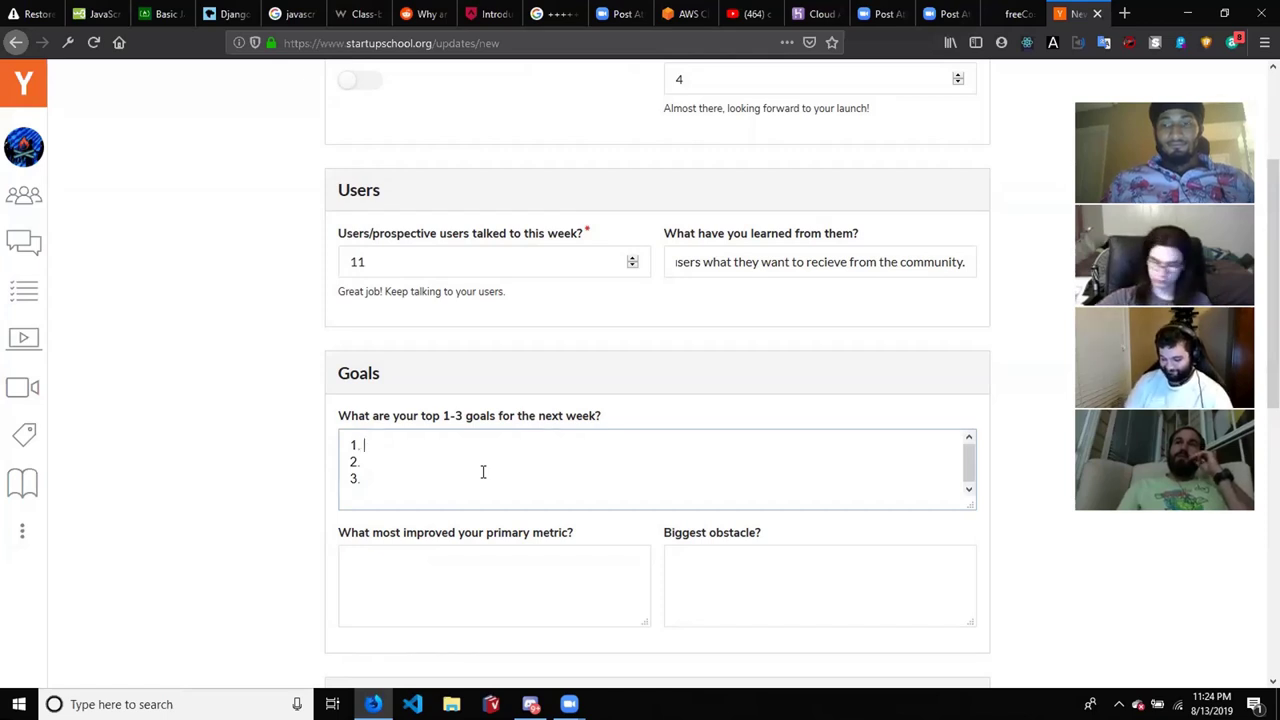
{"action": "type", "text": "Check"}
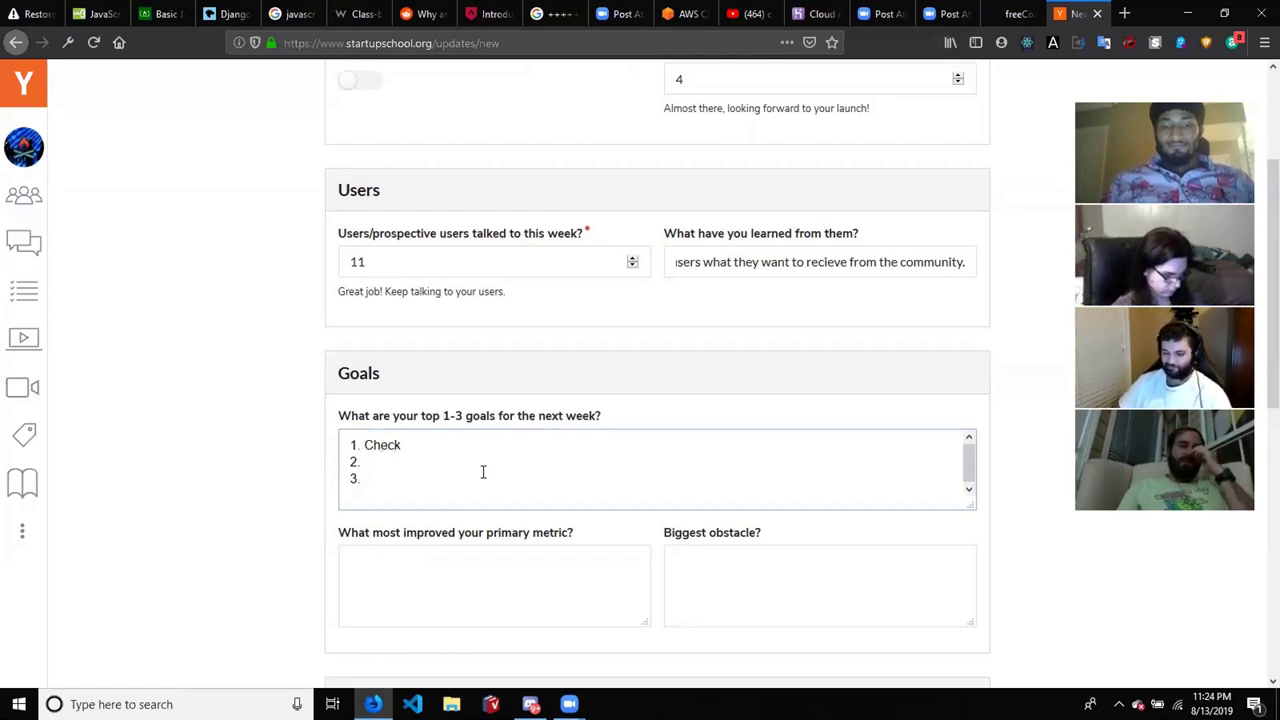
{"action": "type", "text": " in with"}
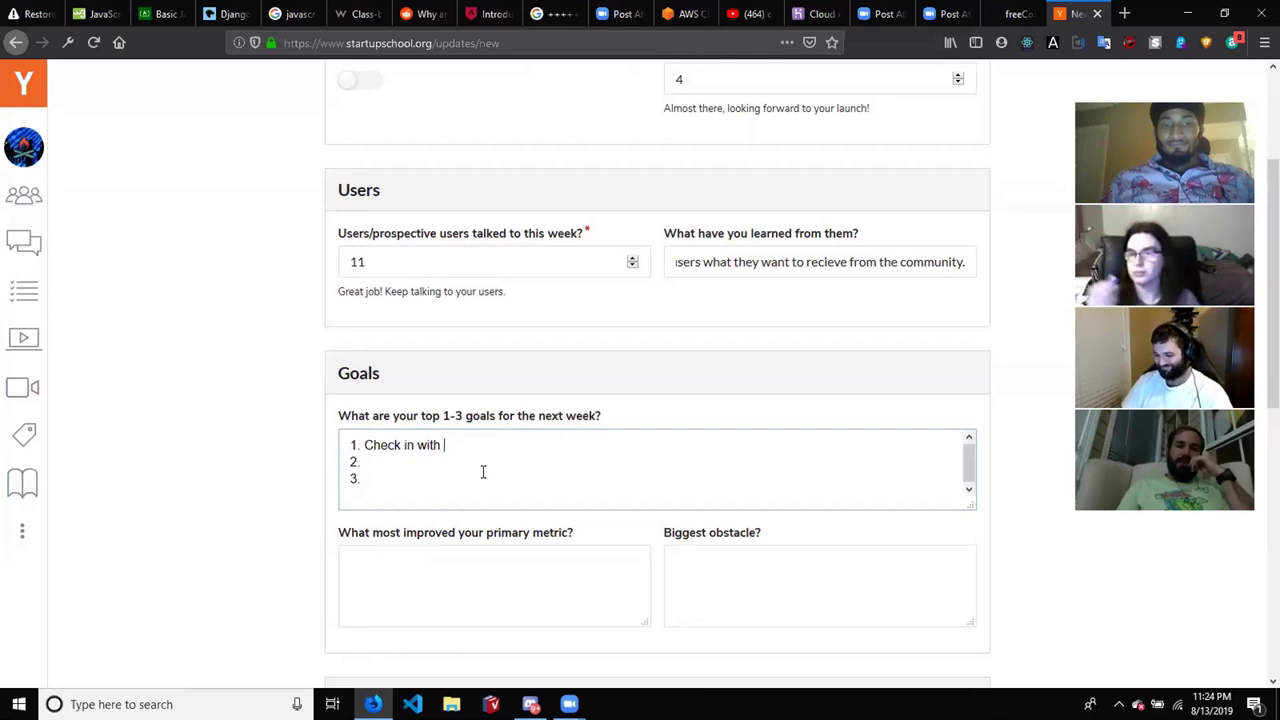
{"action": "type", "text": " individ"}
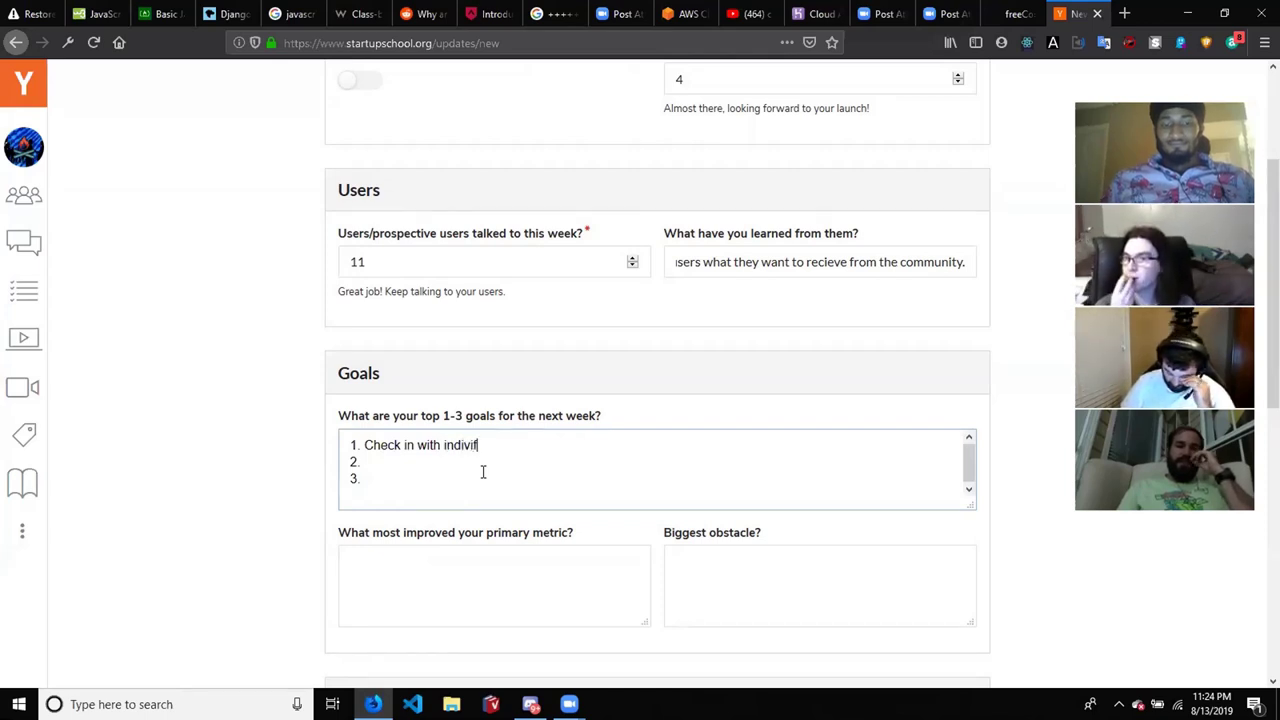
{"action": "type", "text": "uals"}
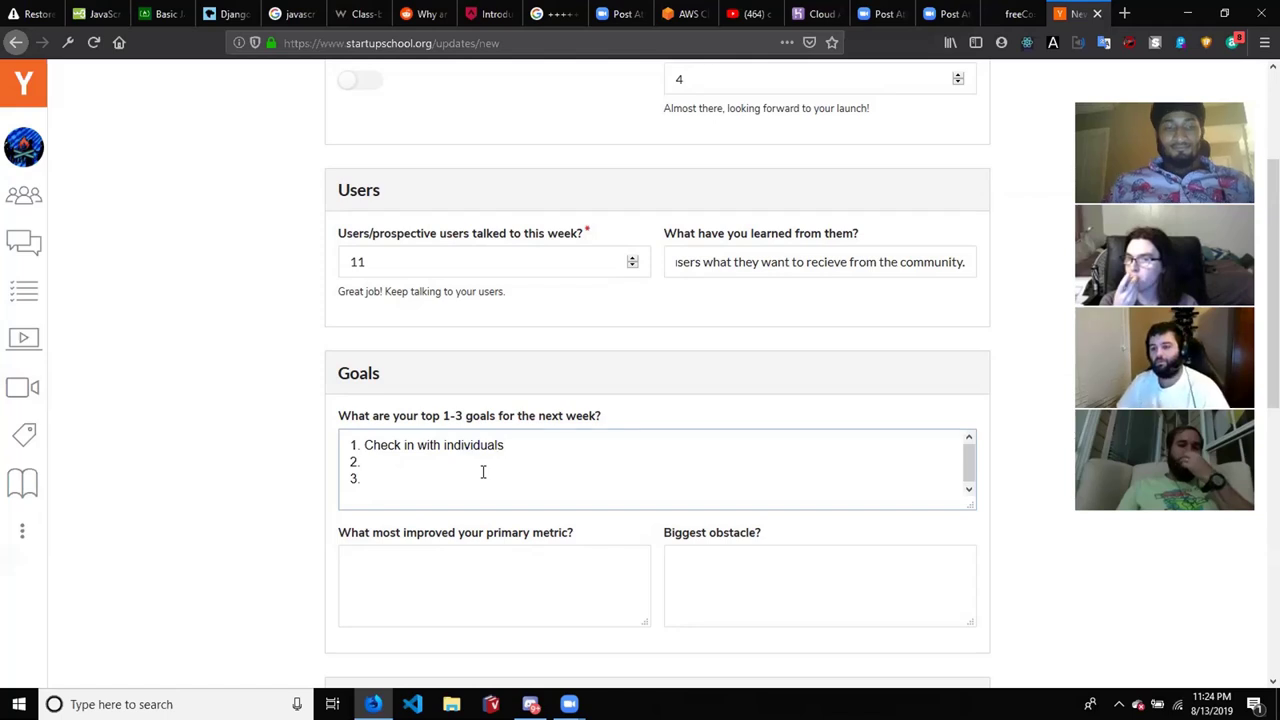
{"action": "key", "text": "BackSpace"}
{"action": "key", "text": "BackSpace"}
{"action": "key", "text": "BackSpace"}
{"action": "key", "text": "BackSpace"}
{"action": "key", "text": "BackSpace"}
{"action": "key", "text": "BackSpace"}
{"action": "key", "text": "BackSpace"}
{"action": "key", "text": "BackSpace"}
{"action": "key", "text": "BackSpace"}
{"action": "key", "text": "BackSpace"}
{"action": "key", "text": "BackSpace"}
{"action": "key", "text": "BackSpace"}
{"action": "key", "text": "BackSpace"}
{"action": "key", "text": "BackSpace"}
{"action": "key", "text": "BackSpace"}
{"action": "key", "text": "BackSpace"}
{"action": "key", "text": "BackSpace"}
{"action": "key", "text": "BackSpace"}
{"action": "key", "text": "BackSpace"}
{"action": "key", "text": "BackSpace"}
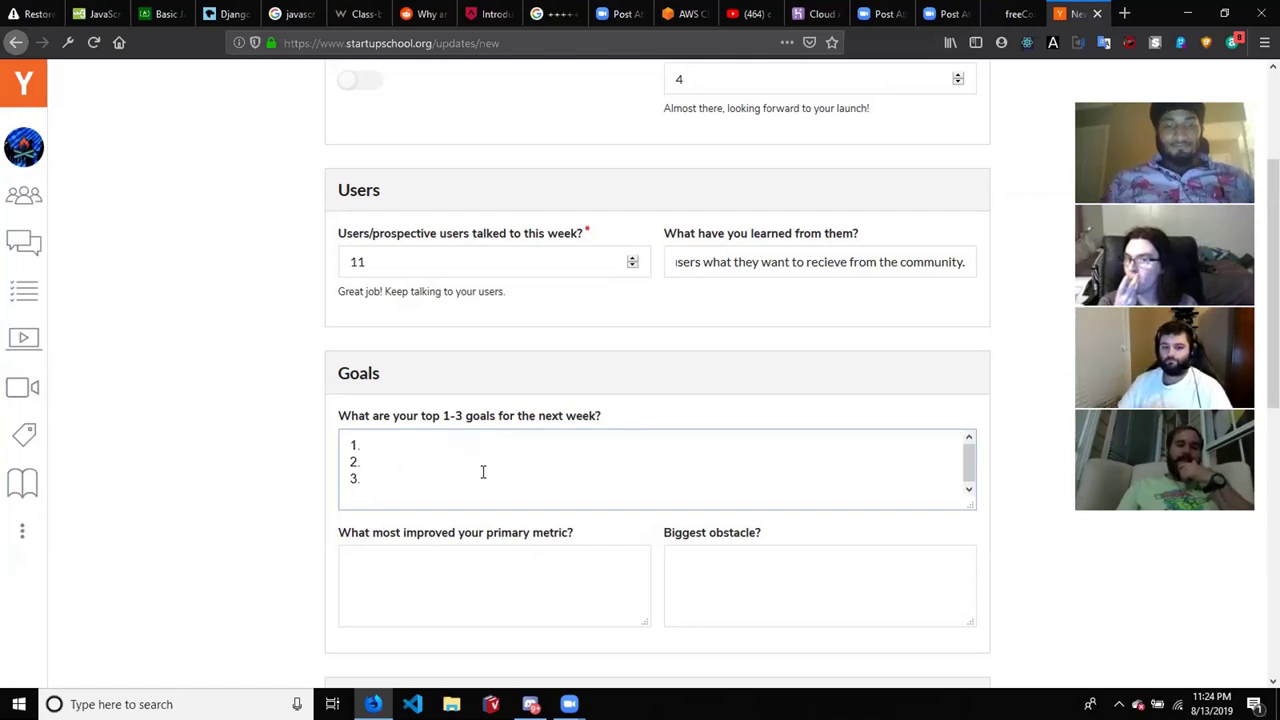
Enter "Increase attendance for study groups" as the first goal for next week
{"action": "type", "text": "Increase"}
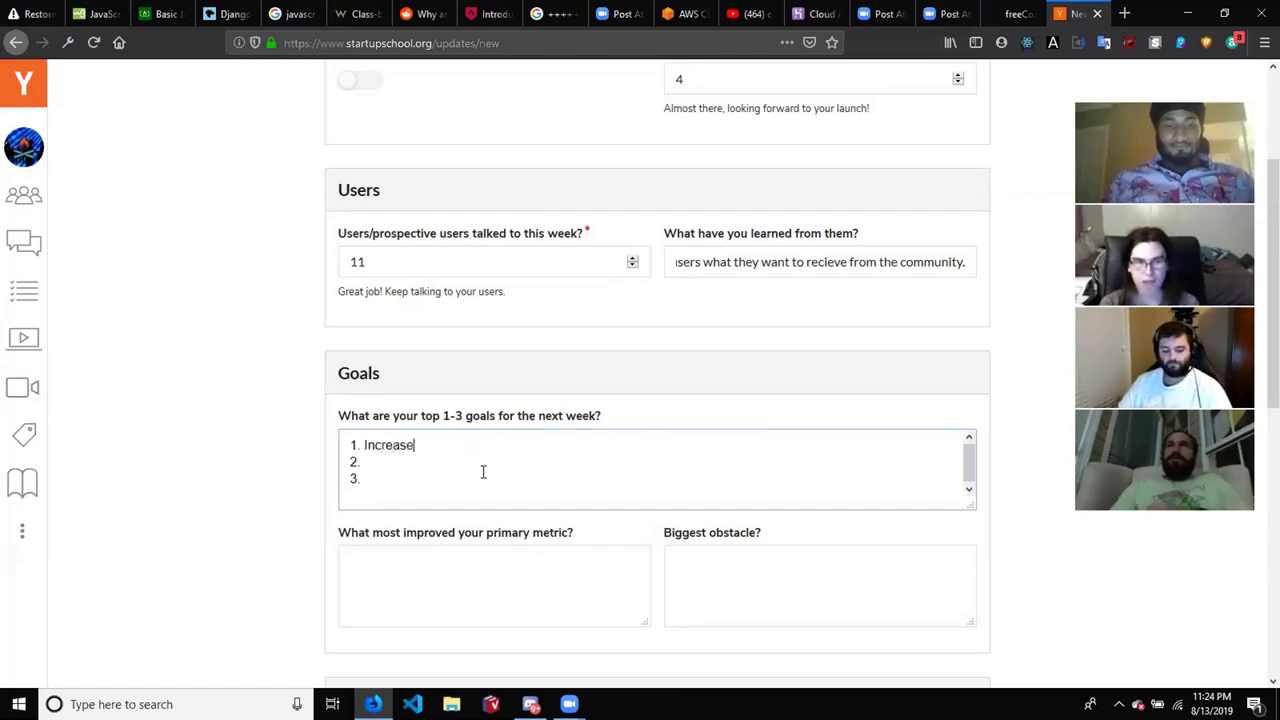
{"action": "type", "text": " a"}
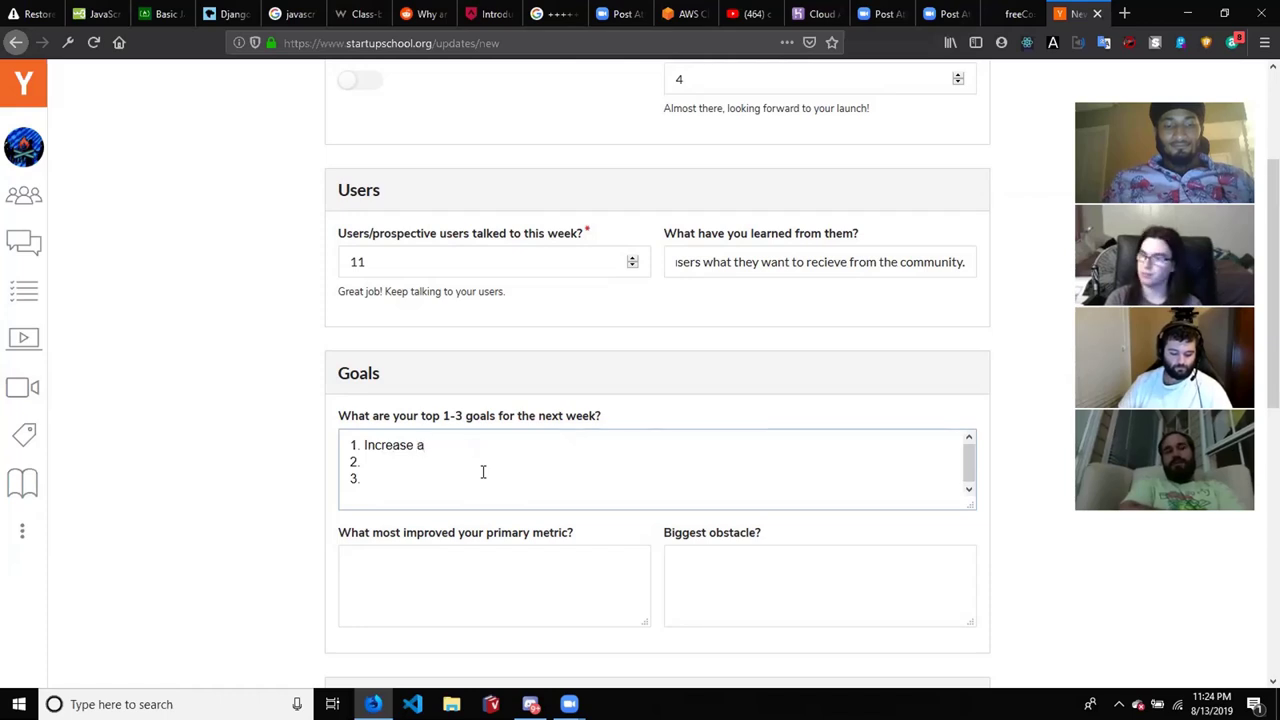
{"action": "type", "text": "ttendance"}
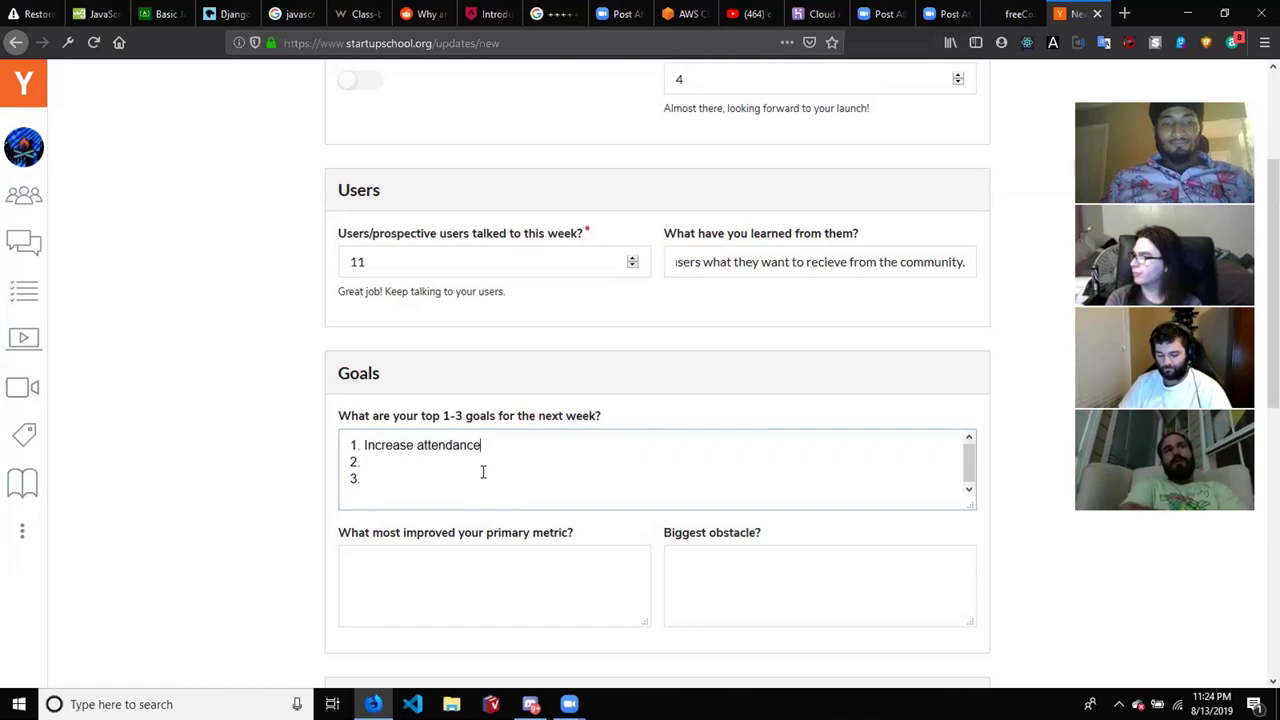
{"action": "type", "text": " for st"}
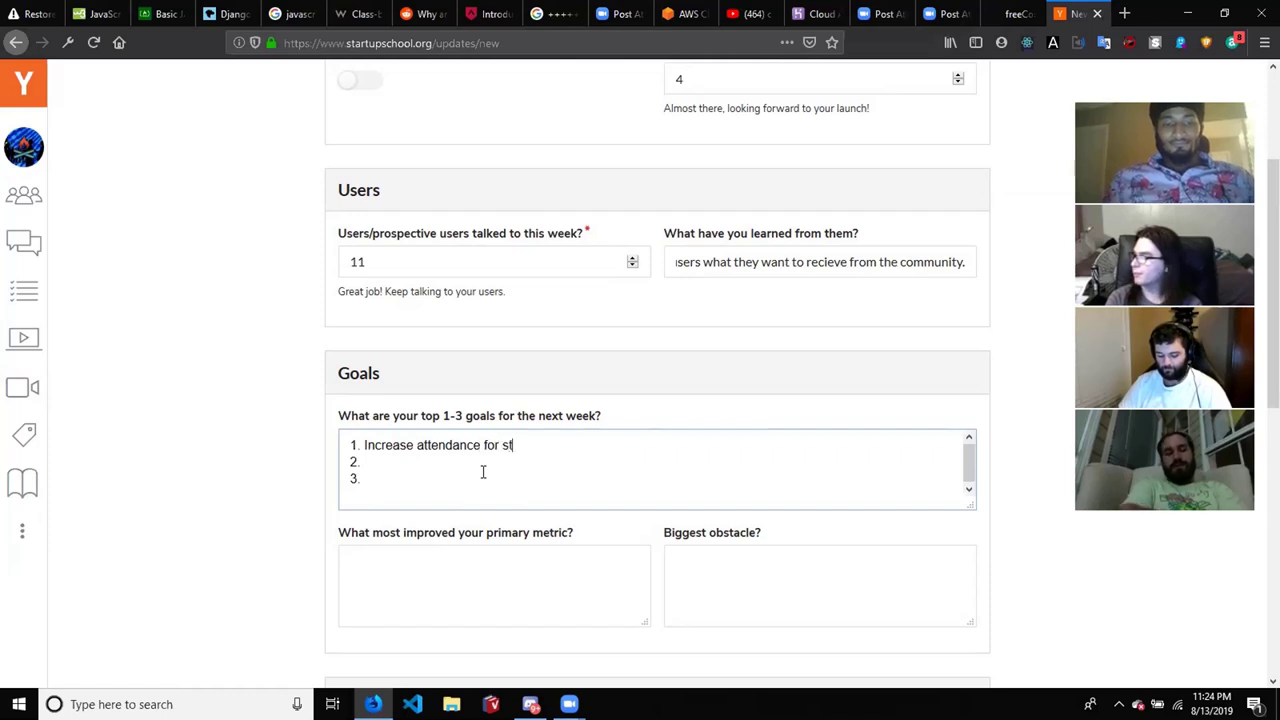
{"action": "type", "text": "udy groups"}
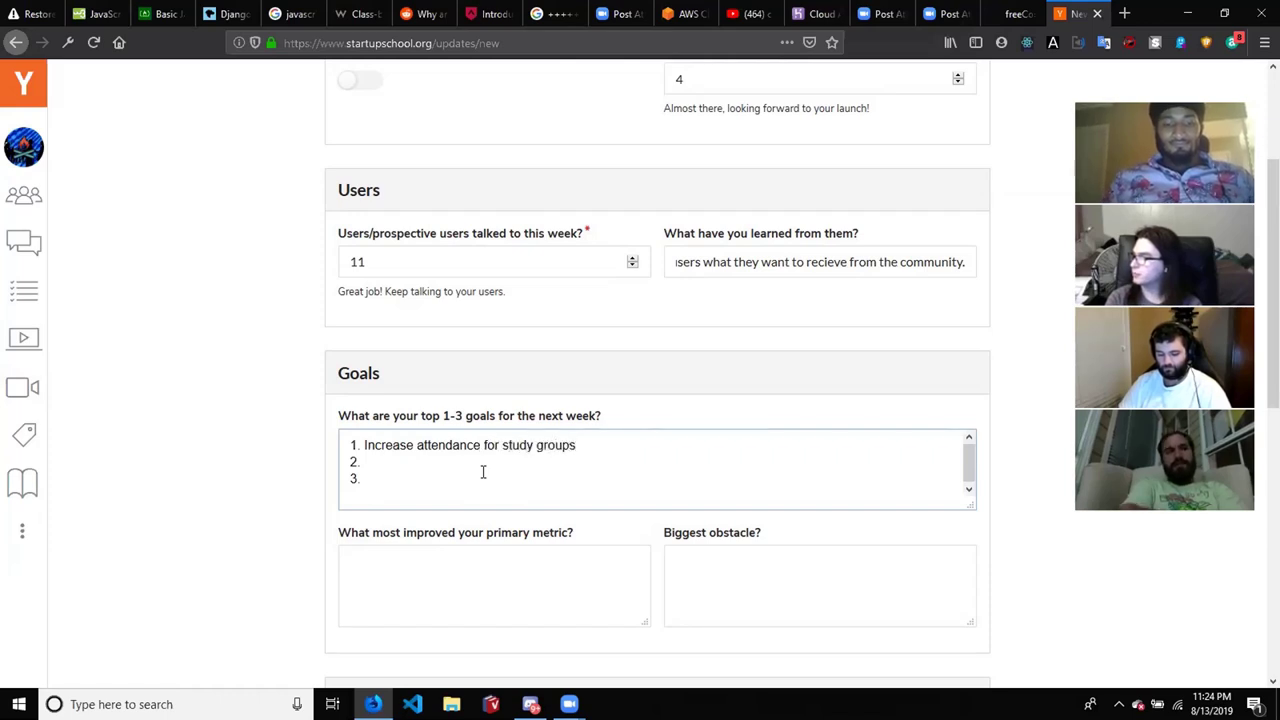
Complete the first goal with "and figure out ways to limit student drop out rate."
{"action": "type", "text": " and"}
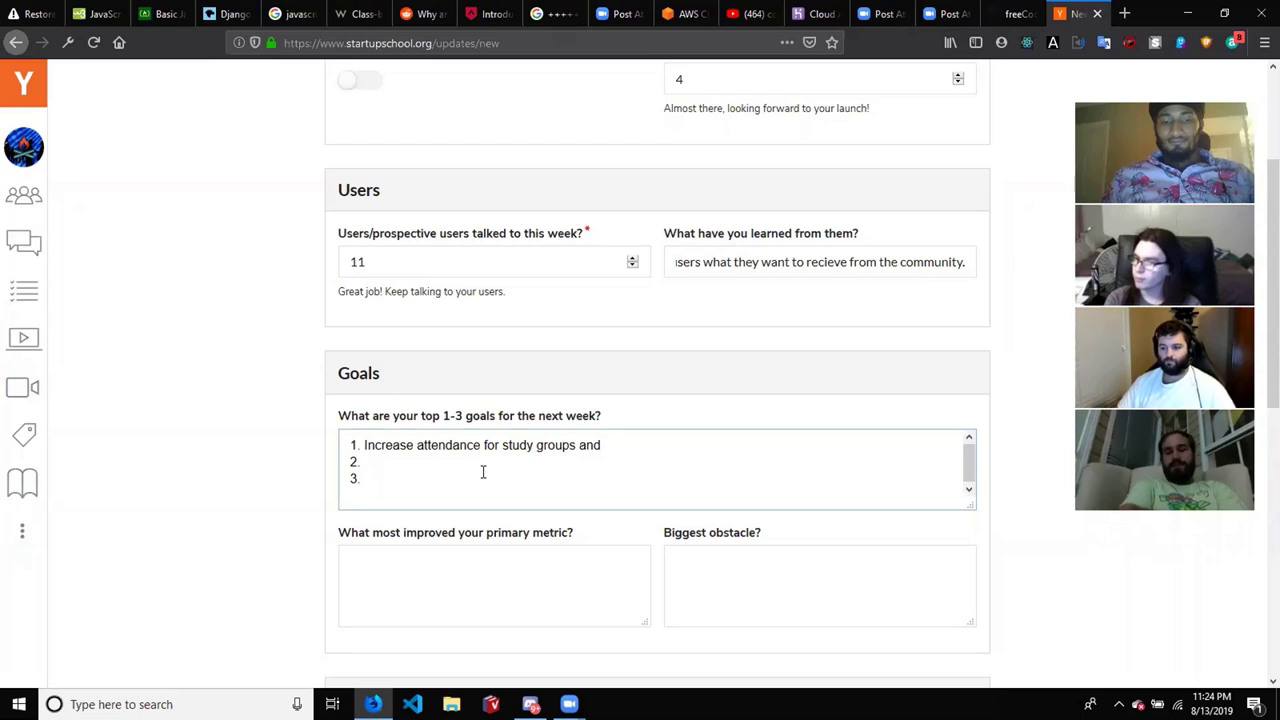
{"action": "type", "text": "figure out ways"}
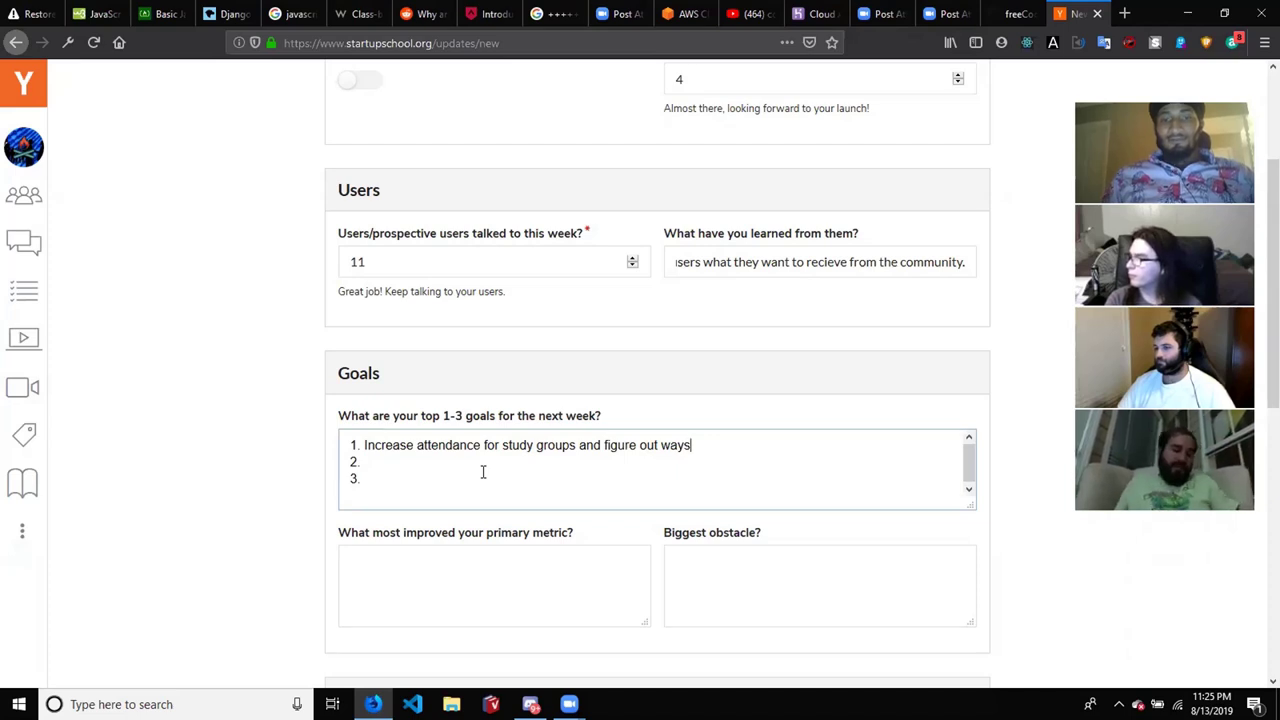
{"action": "type", "text": "to"}
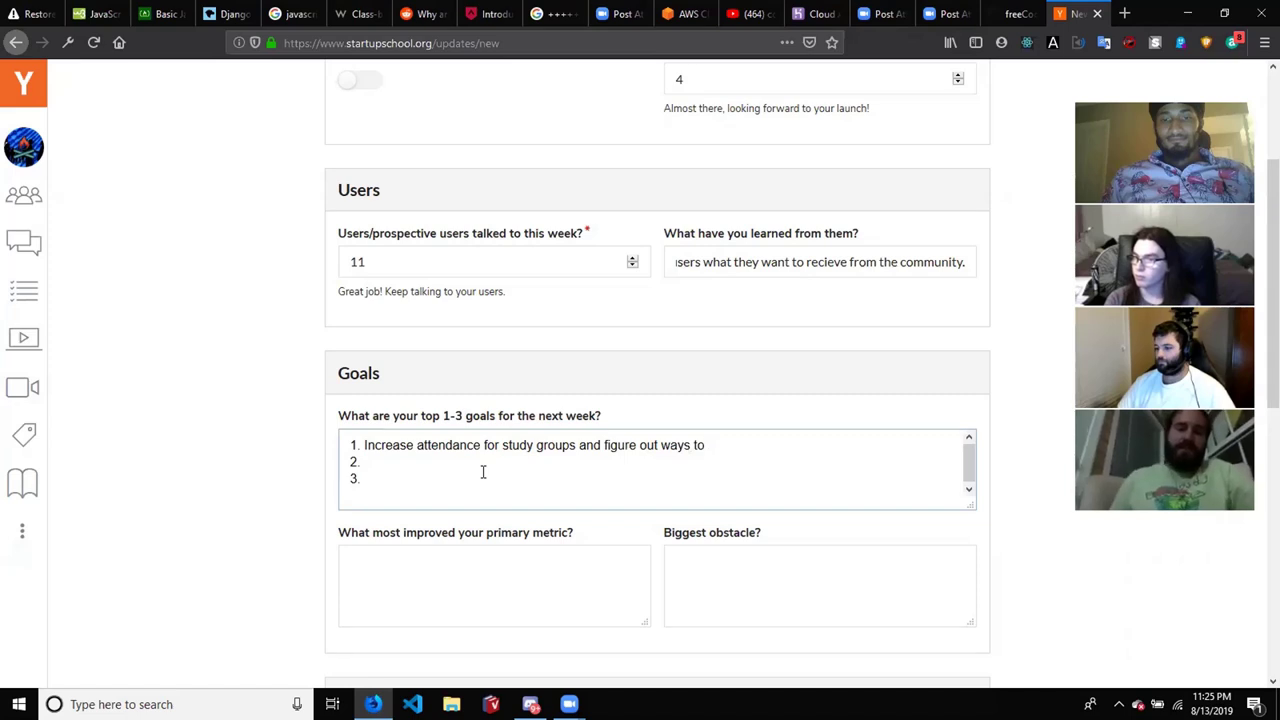
{"action": "type", "text": " limi"}
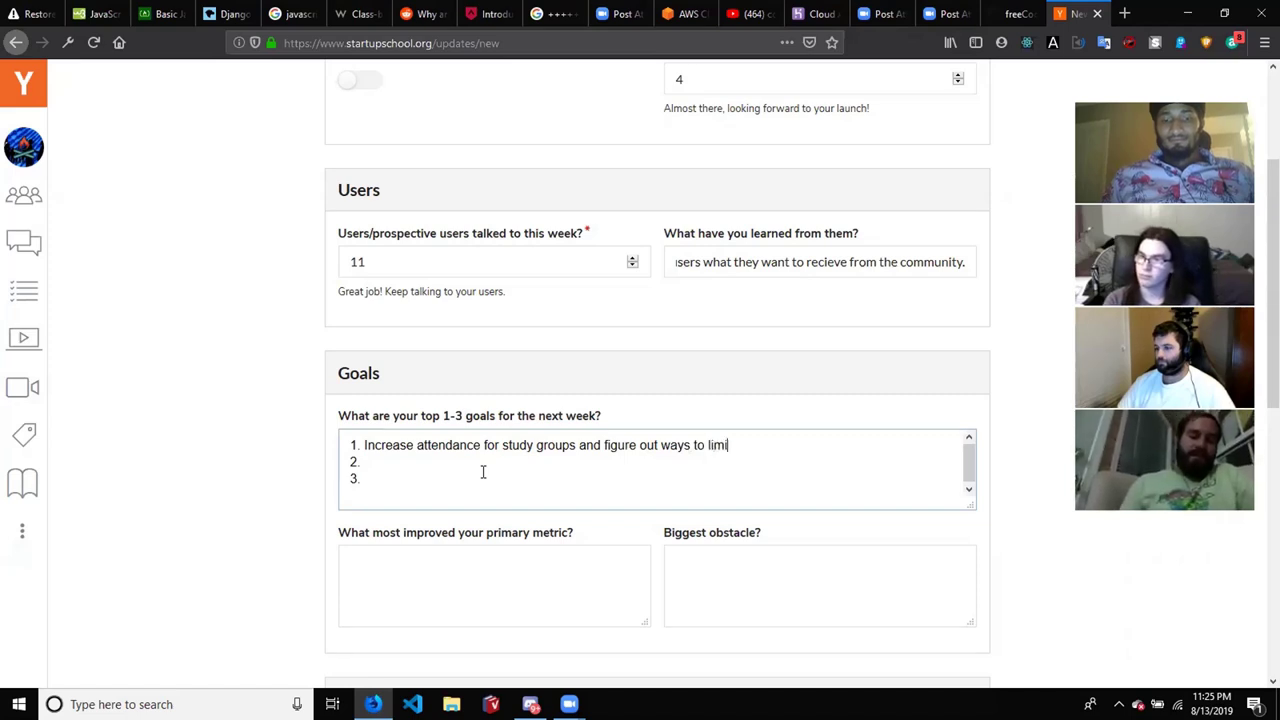
{"action": "type", "text": "t"}
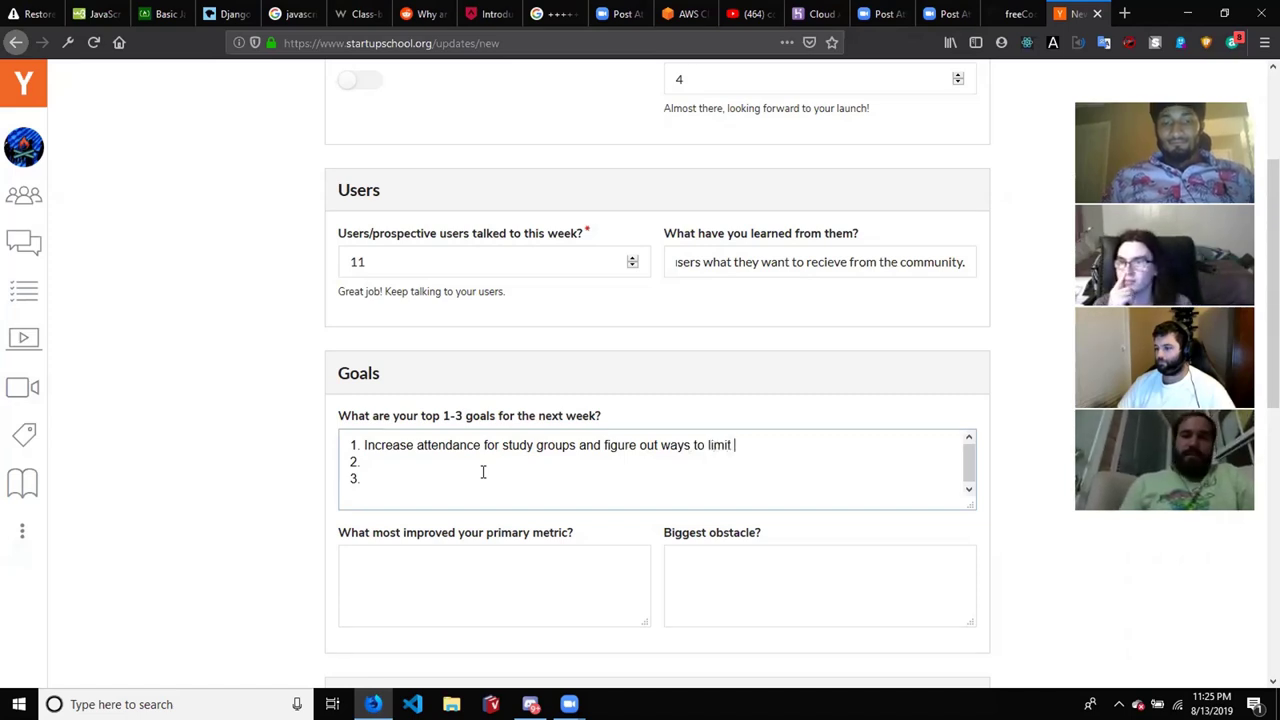
{"action": "type", "text": " st"}
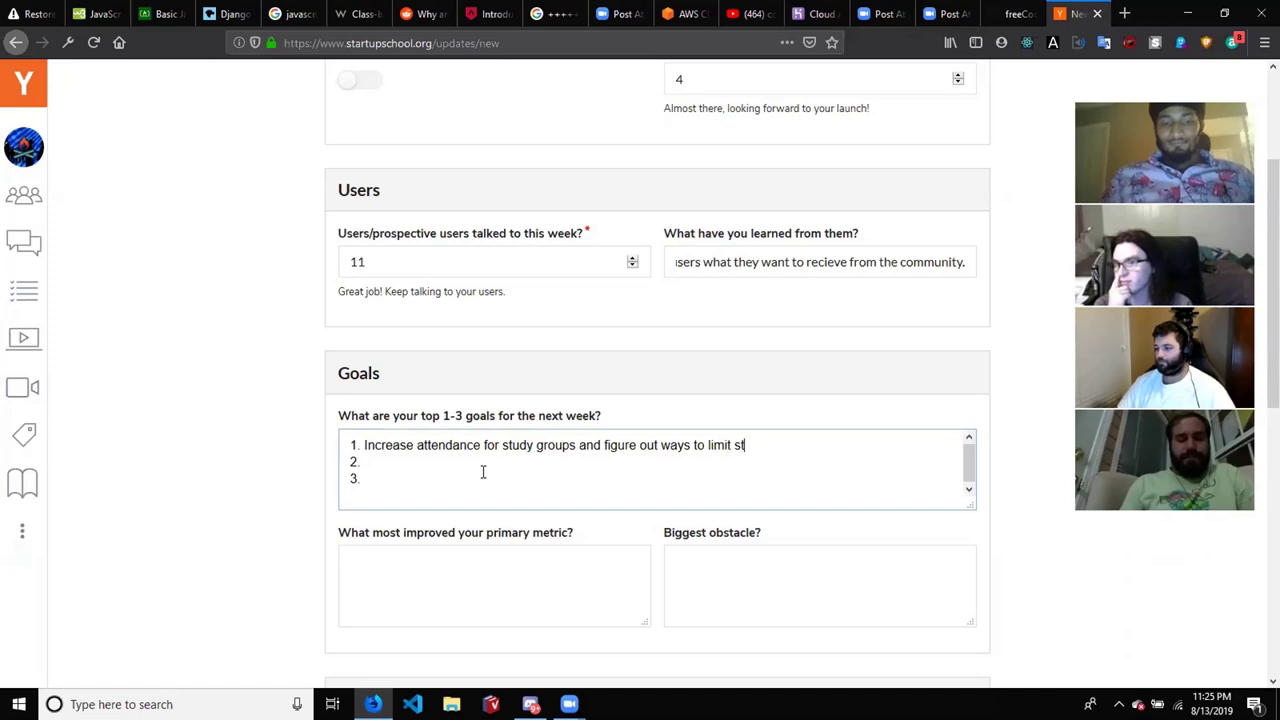
{"action": "type", "text": "udent drop"}
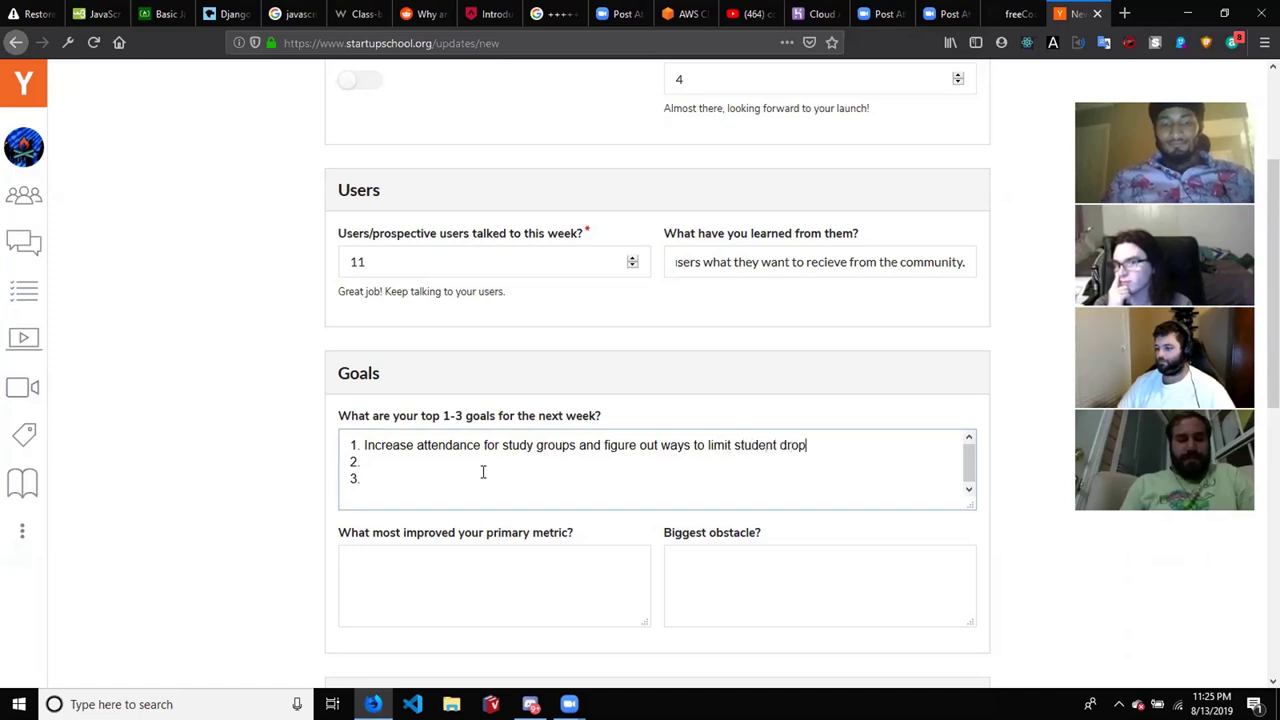
{"action": "type", "text": " out rate"}
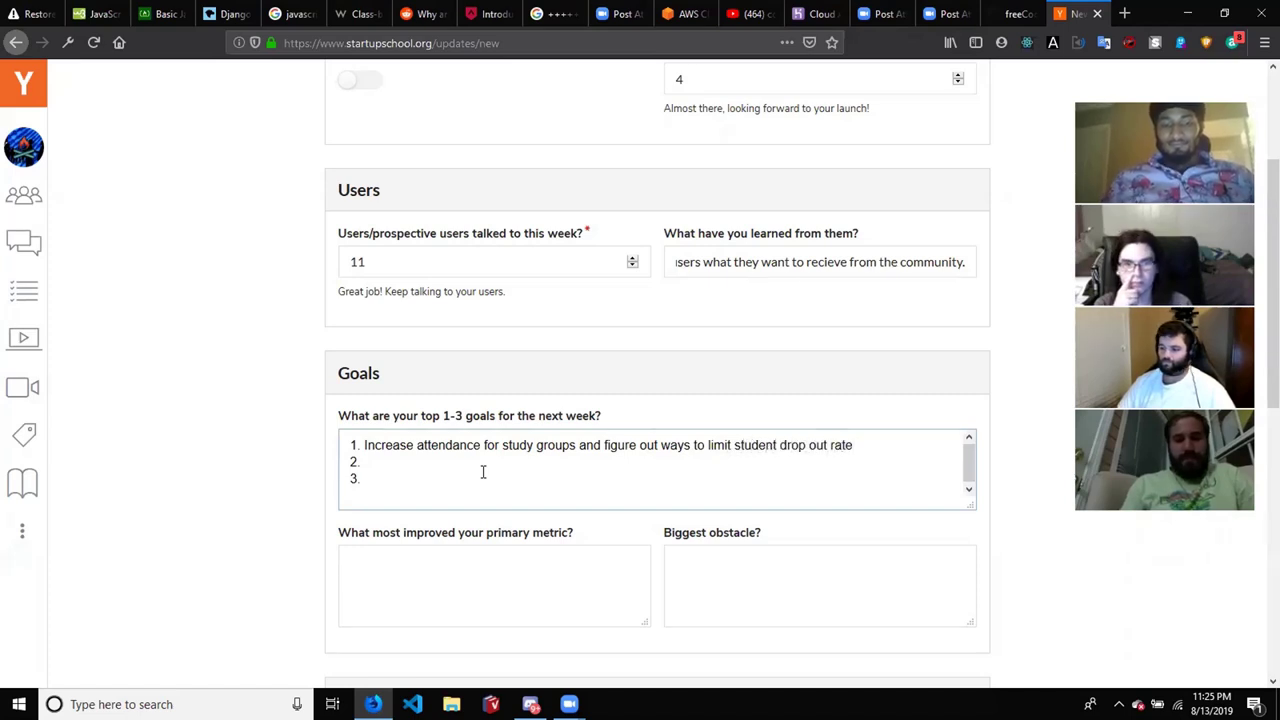
{"action": "type", "text": "."}
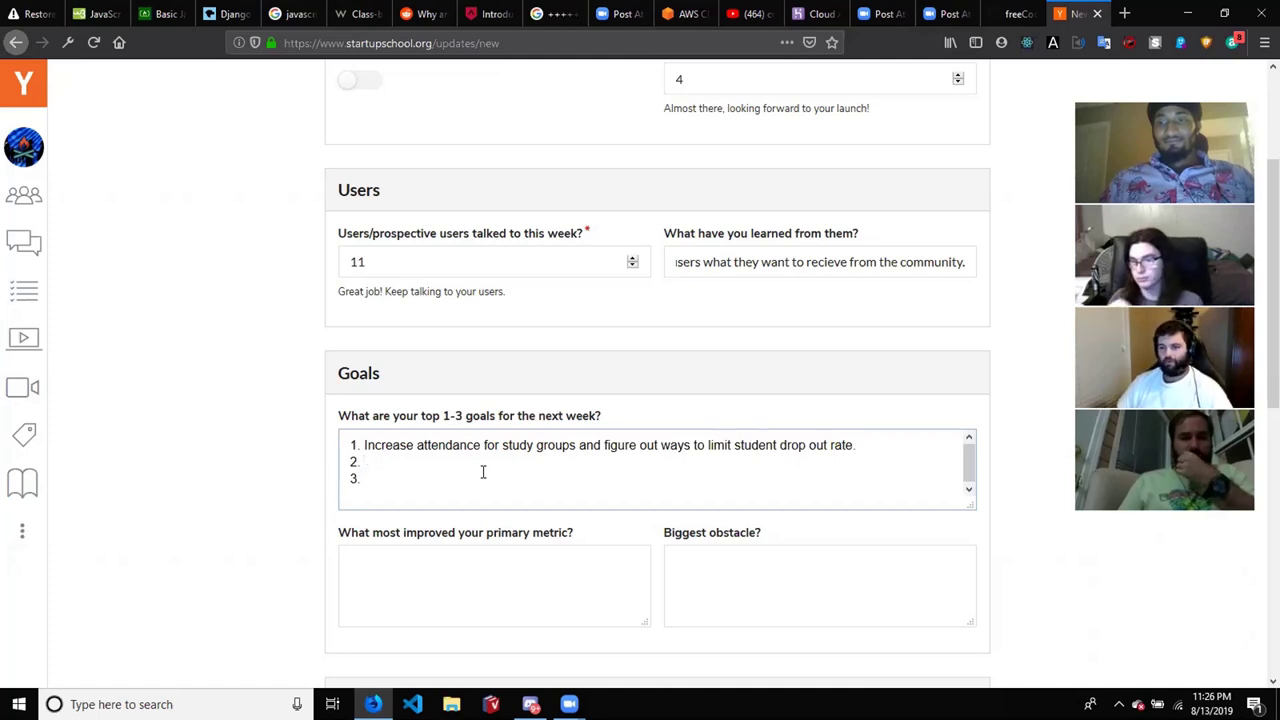
Enter "Refactoring the landing page and changing over the JavaScript into functional" after number 2 in the goals list
{"action": "type", "text": "R"}
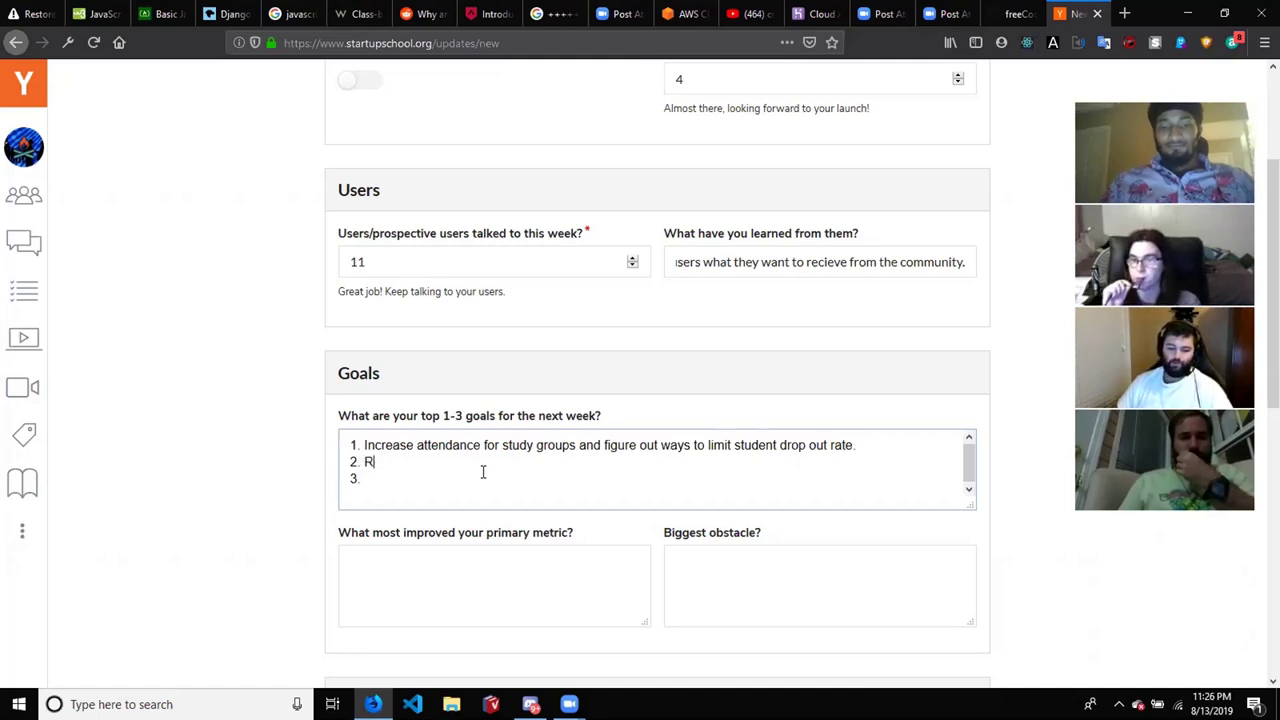
{"action": "type", "text": "efactoring the la"}
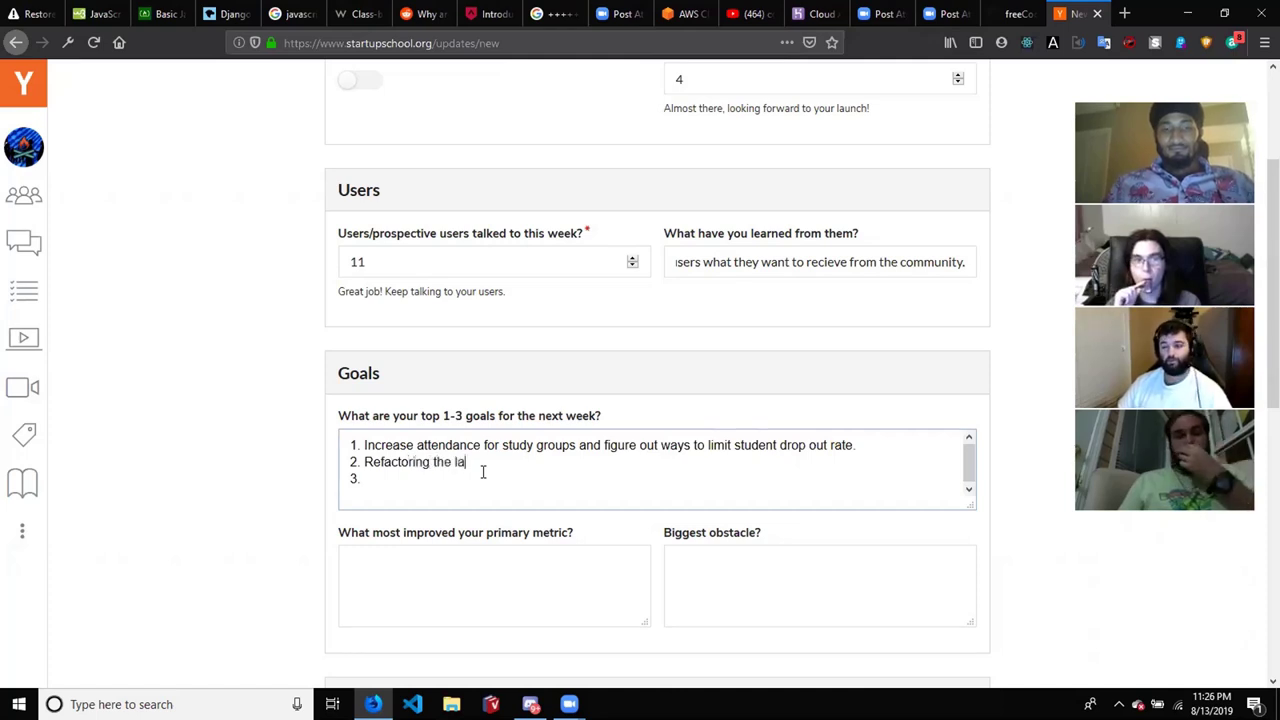
{"action": "type", "text": "nding p"}
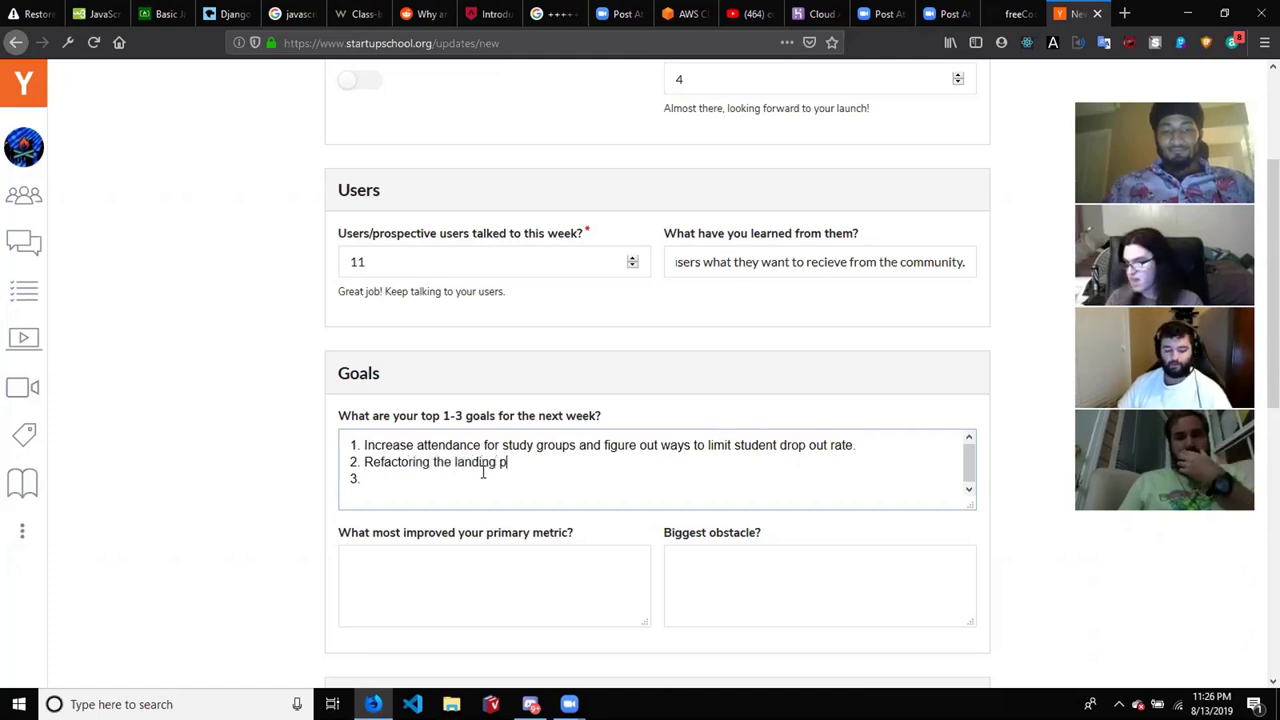
{"action": "type", "text": "age"}
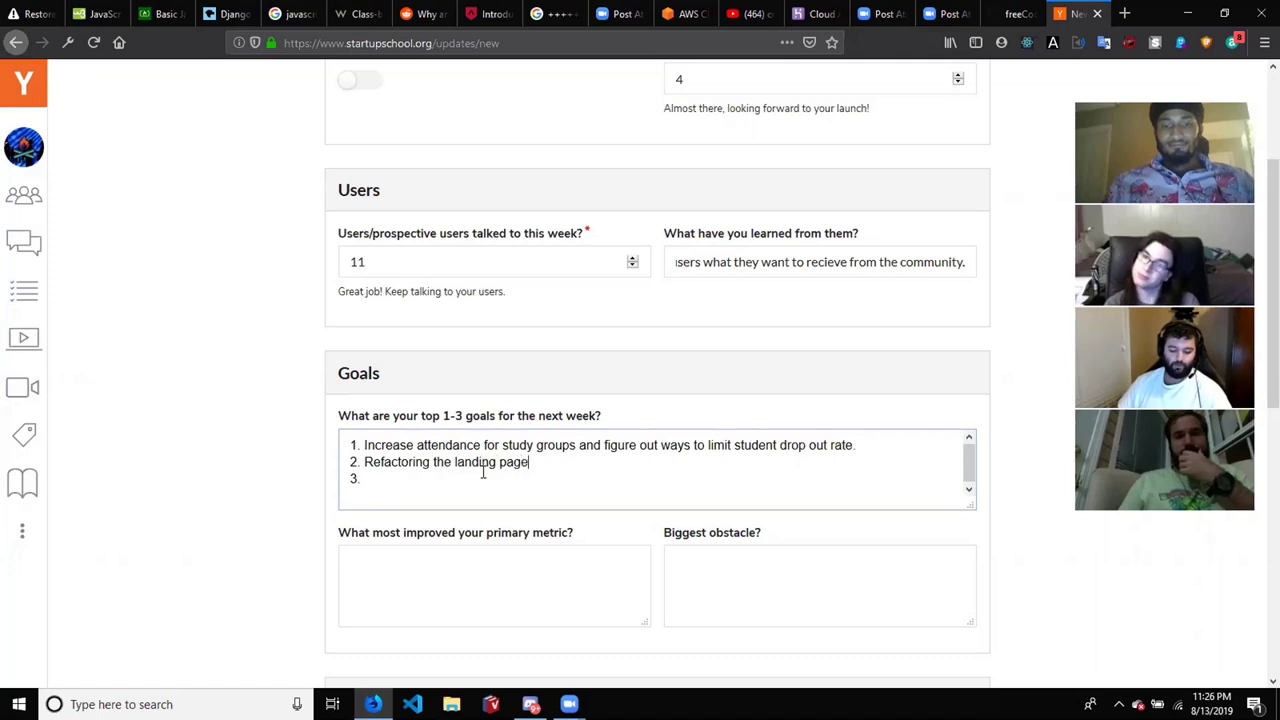
{"action": "type", "text": " and"}
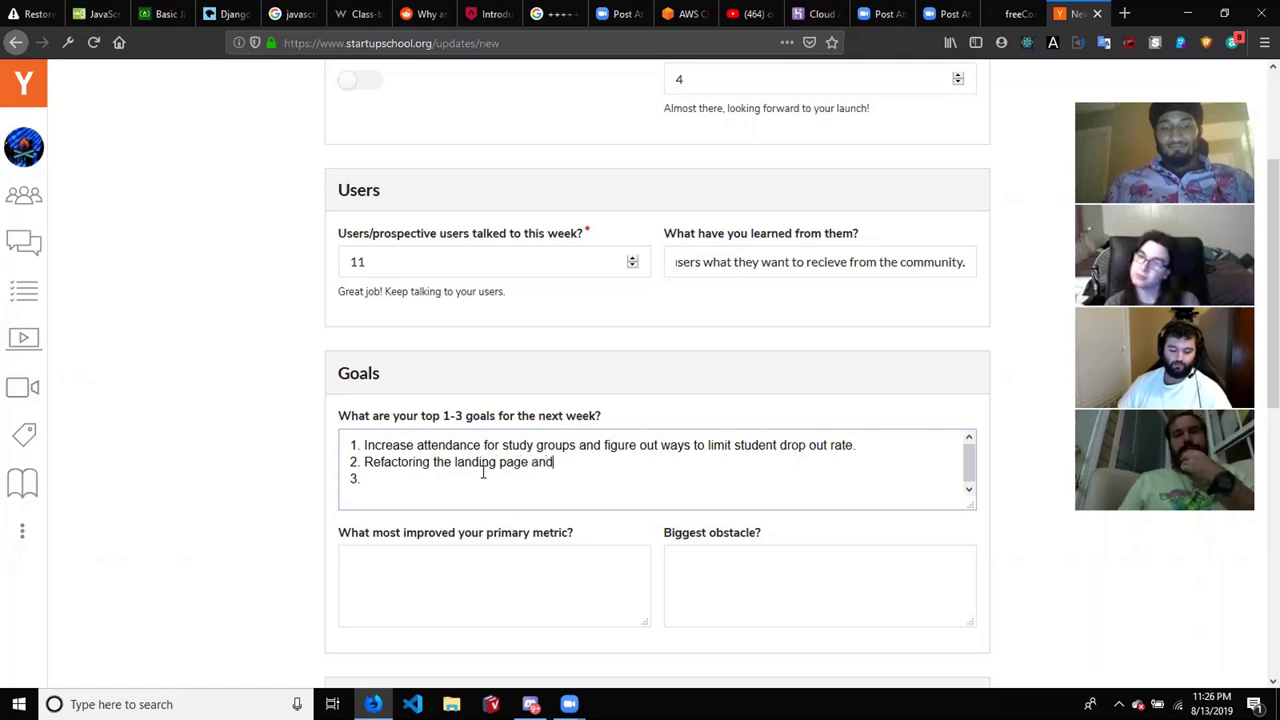
{"action": "type", "text": " changing ov"}
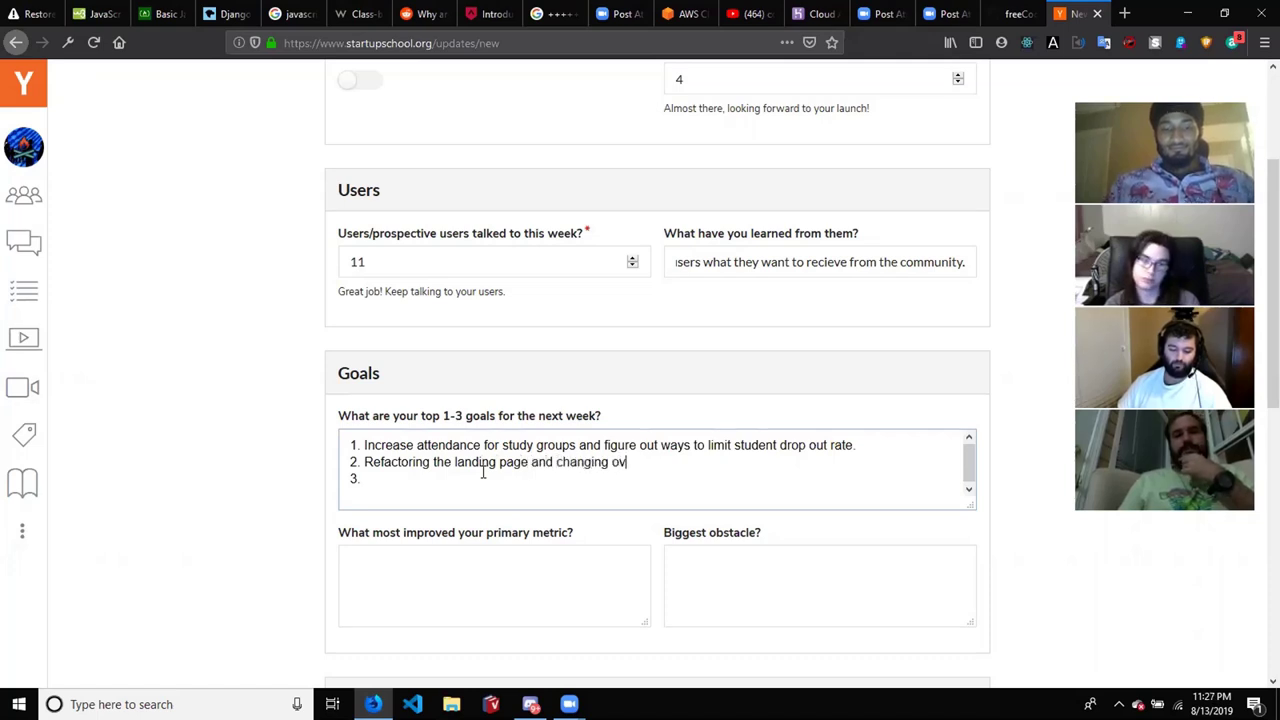
{"action": "type", "text": "er the Jav"}
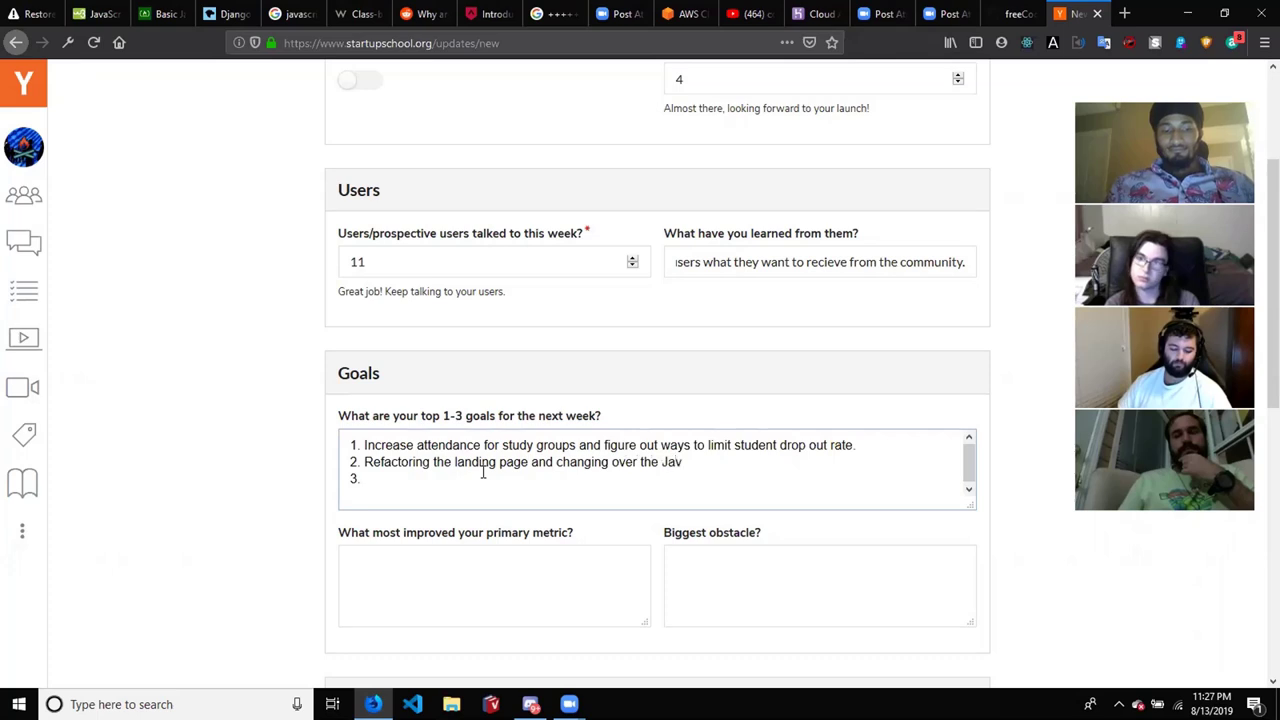
{"action": "type", "text": "aScript and making"}
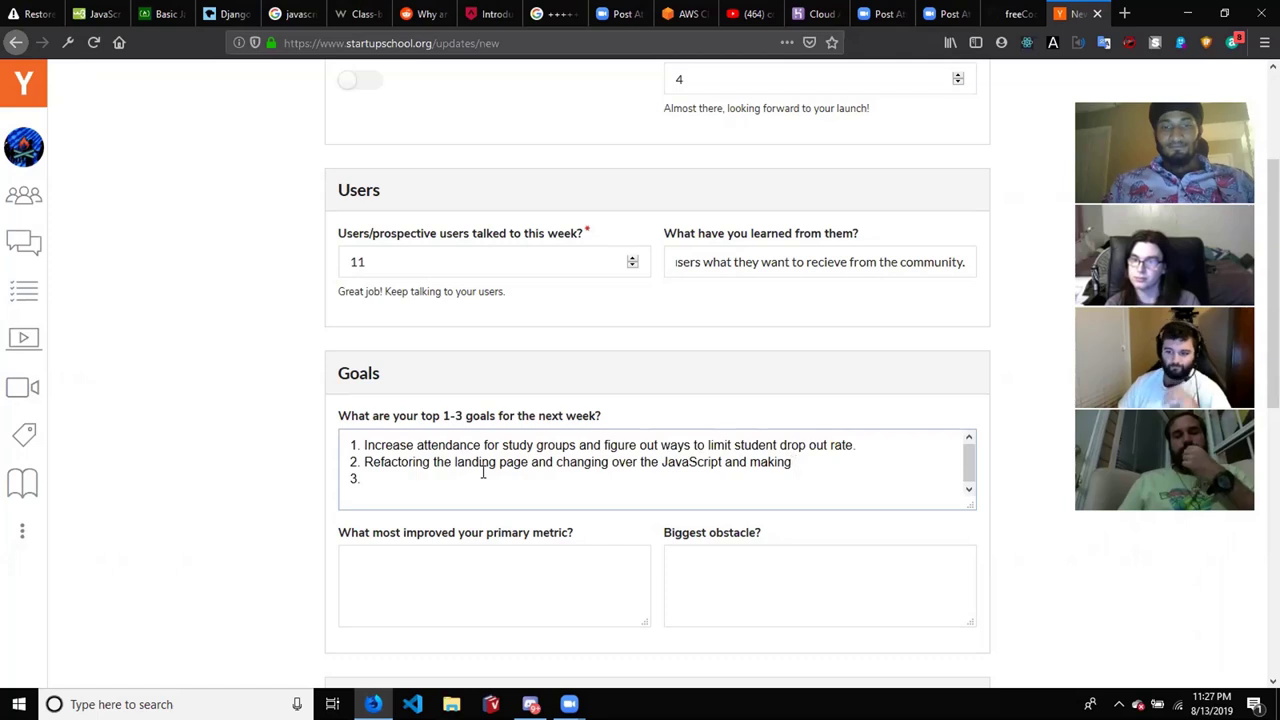
{"action": "key", "text": "ctrl+BackSpace"}
{"action": "key", "text": "ctrl+BackSpace"}
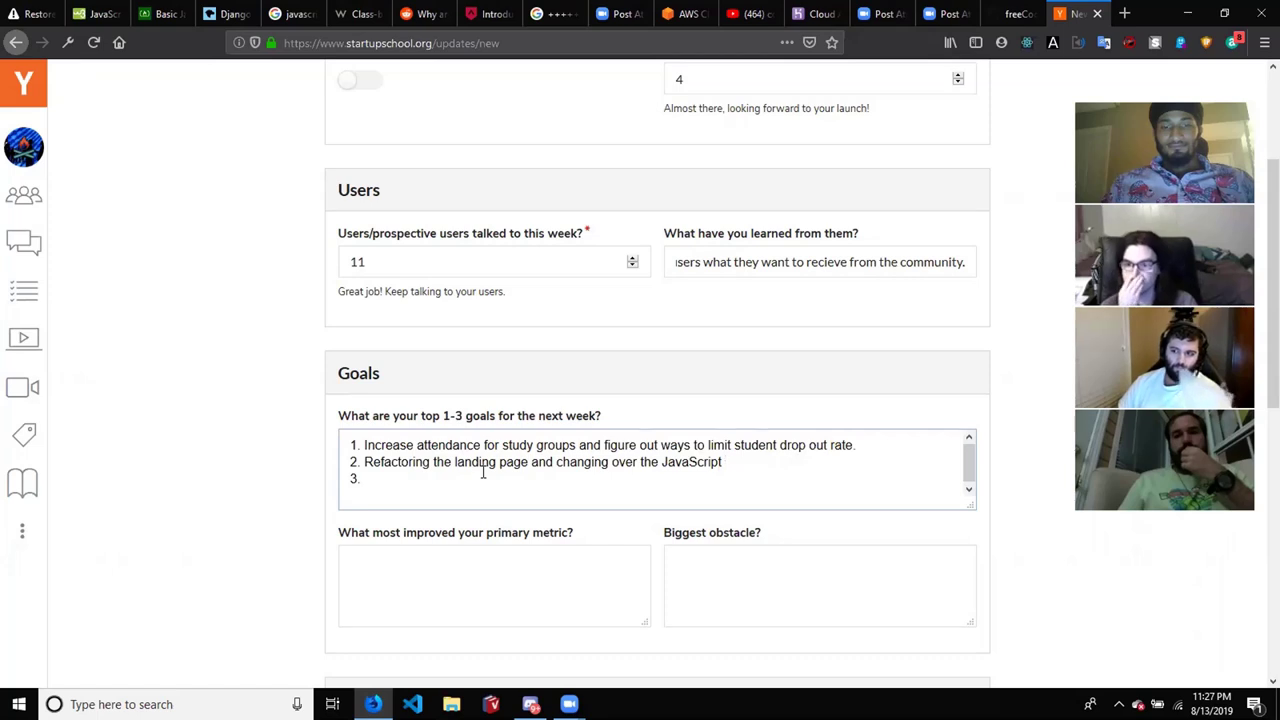
{"action": "type", "text": "into func"}
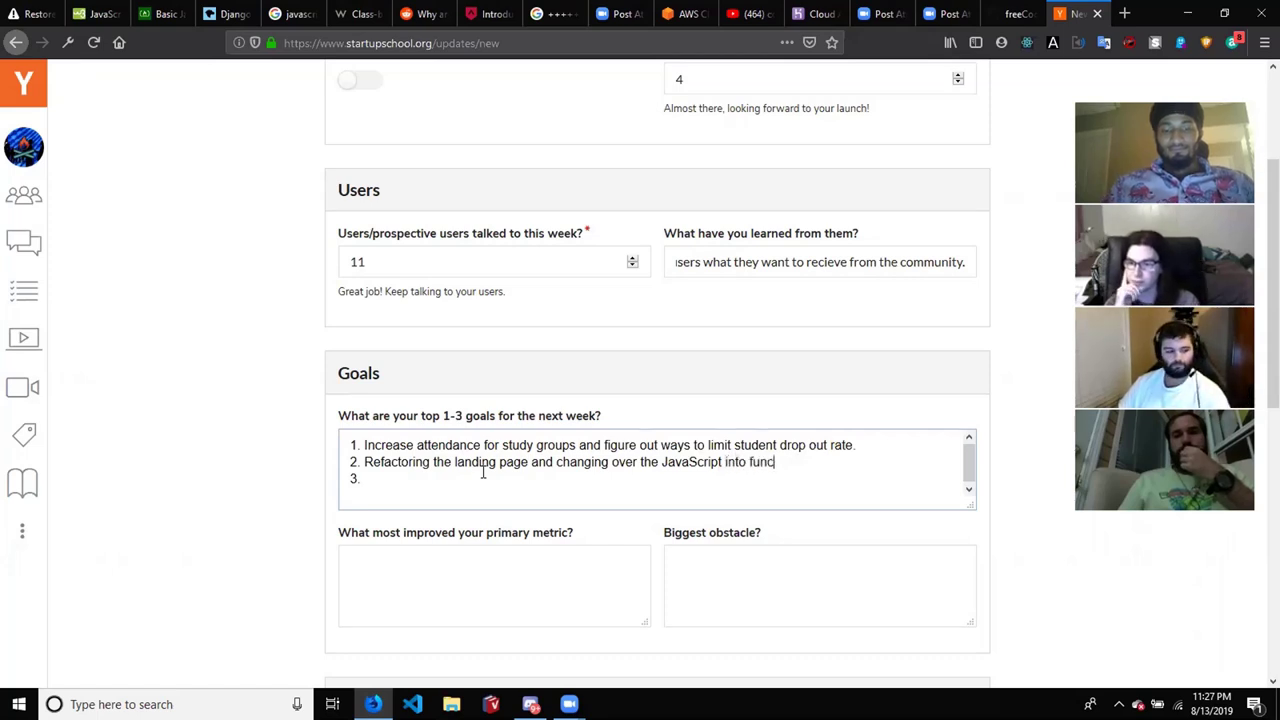
{"action": "type", "text": "tional"}
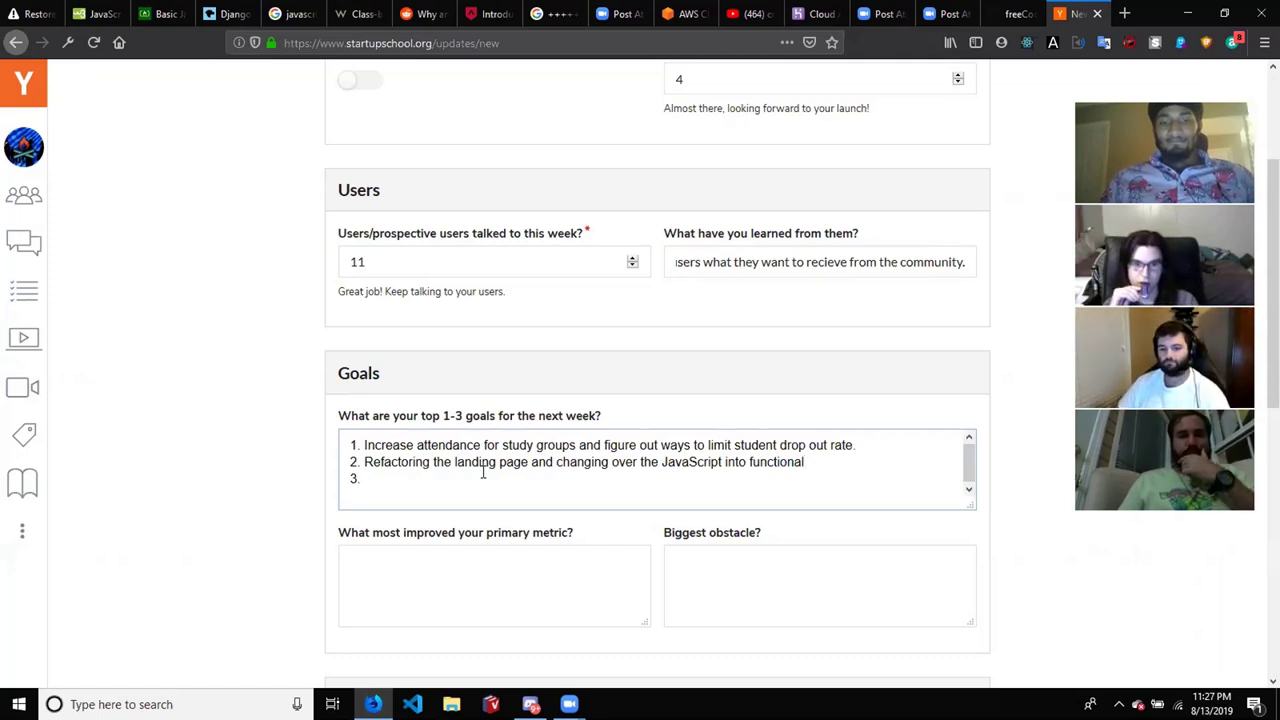
{"action": "type", "text": "object"}
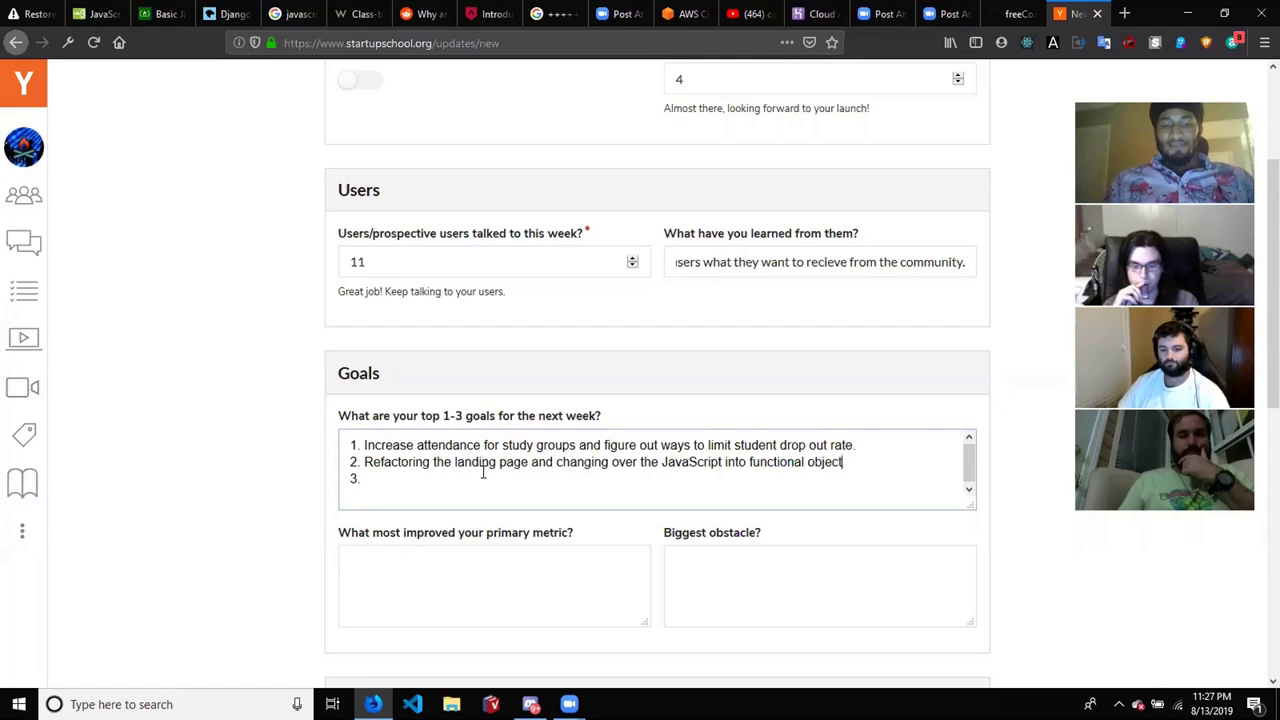
{"action": "type", "text": "s"}
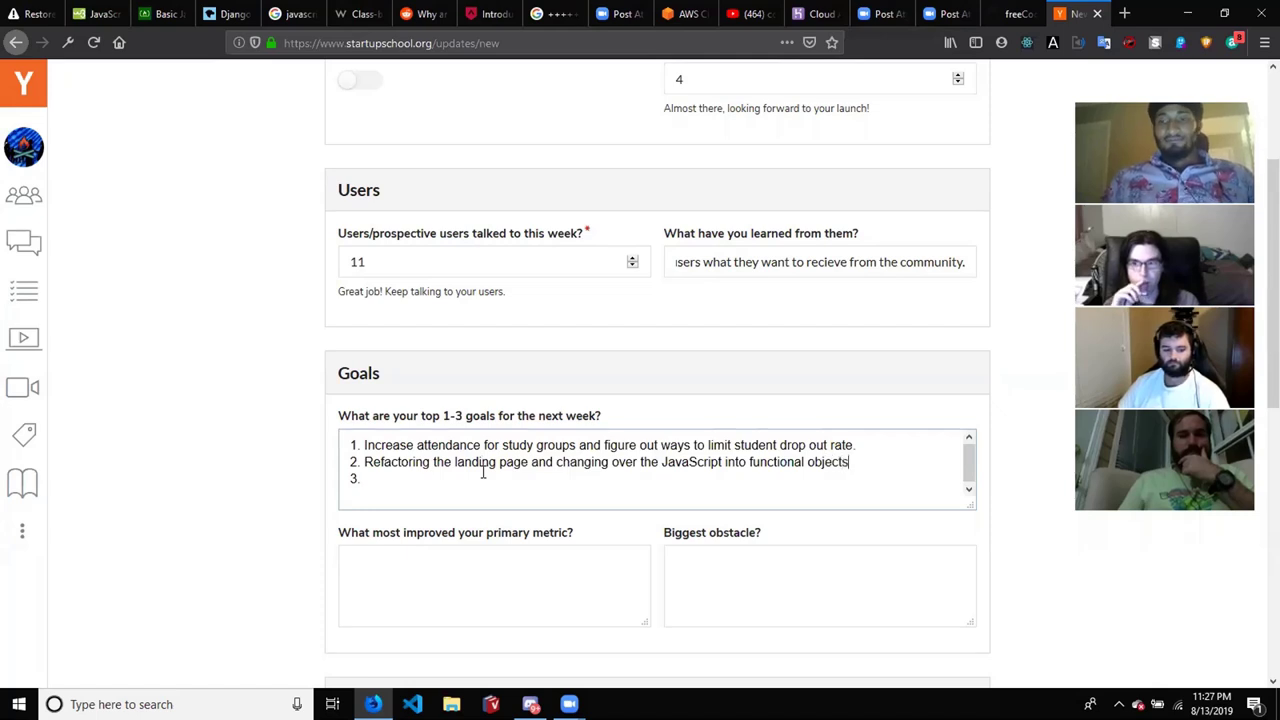
{"action": "key", "text": "BackSpace"}
{"action": "key", "text": "BackSpace"}
{"action": "key", "text": "BackSpace"}
{"action": "key", "text": "BackSpace"}
{"action": "key", "text": "BackSpace"}
{"action": "key", "text": "BackSpace"}
{"action": "key", "text": "BackSpace"}
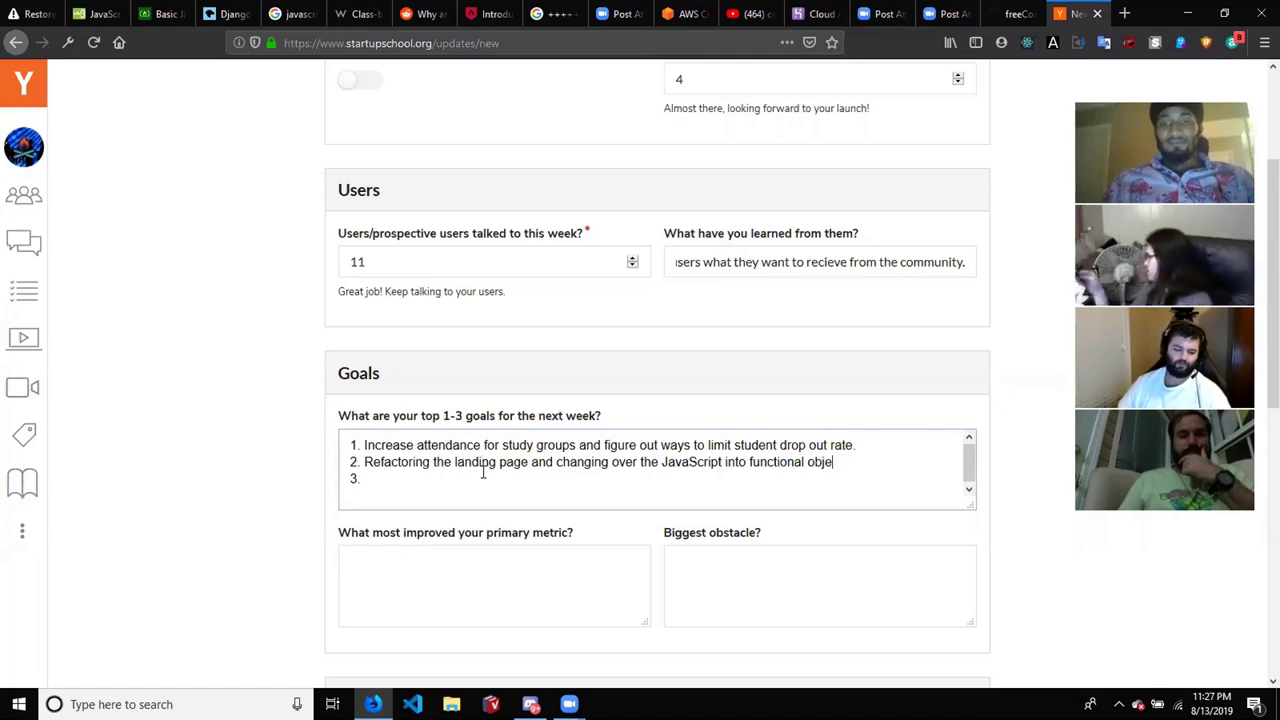
Finish the second goal's text with the word "components"
{"action": "type", "text": "comp"}
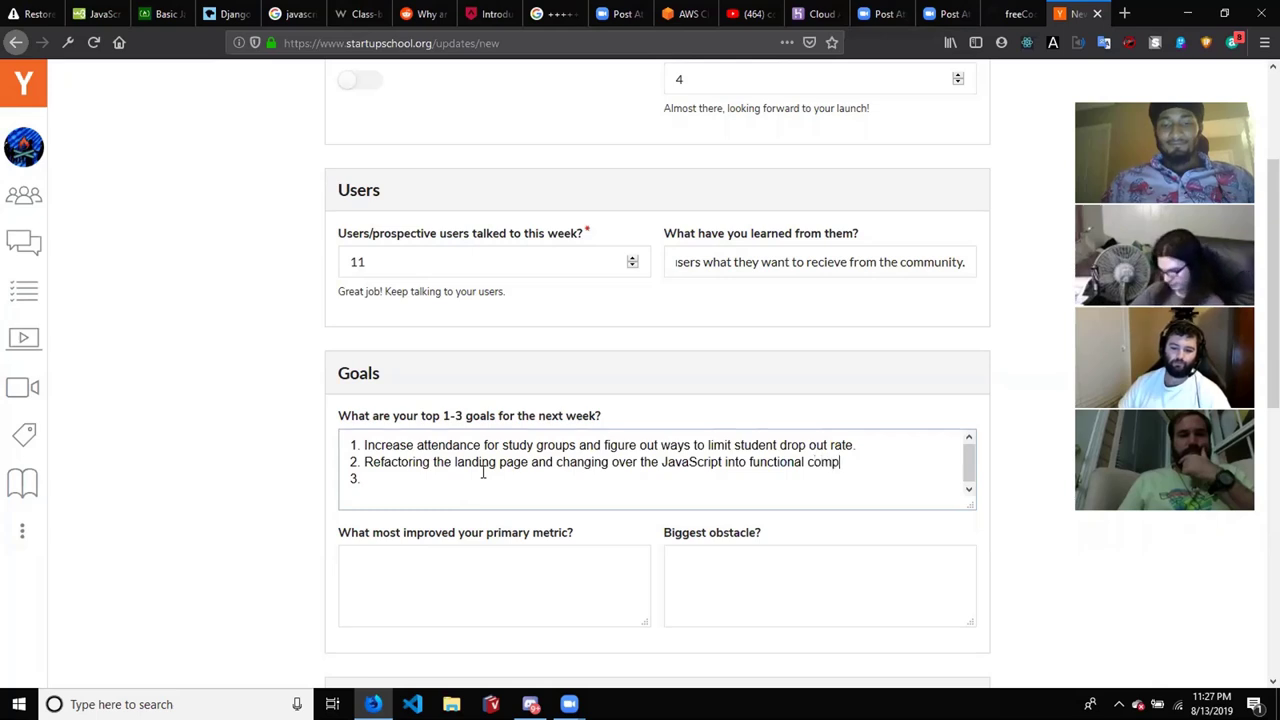
{"action": "type", "text": "onents"}
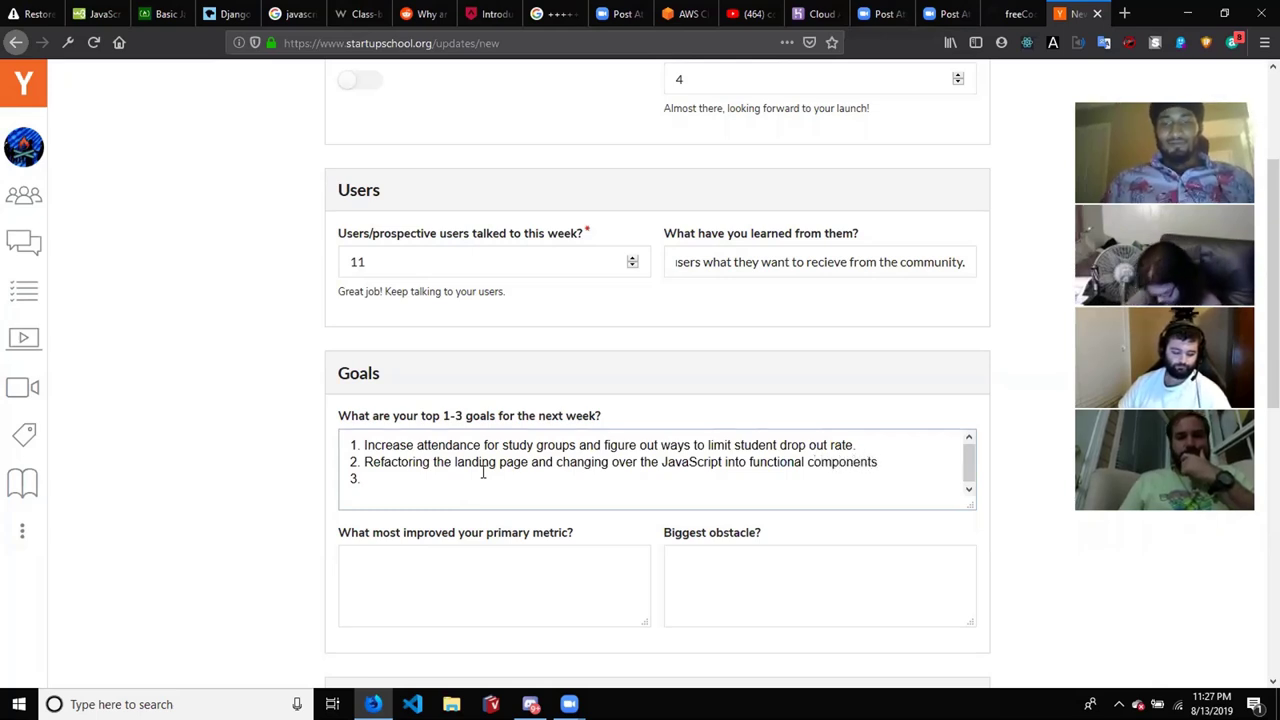
End the second goal's sentence with a period
{"action": "type", "text": "."}
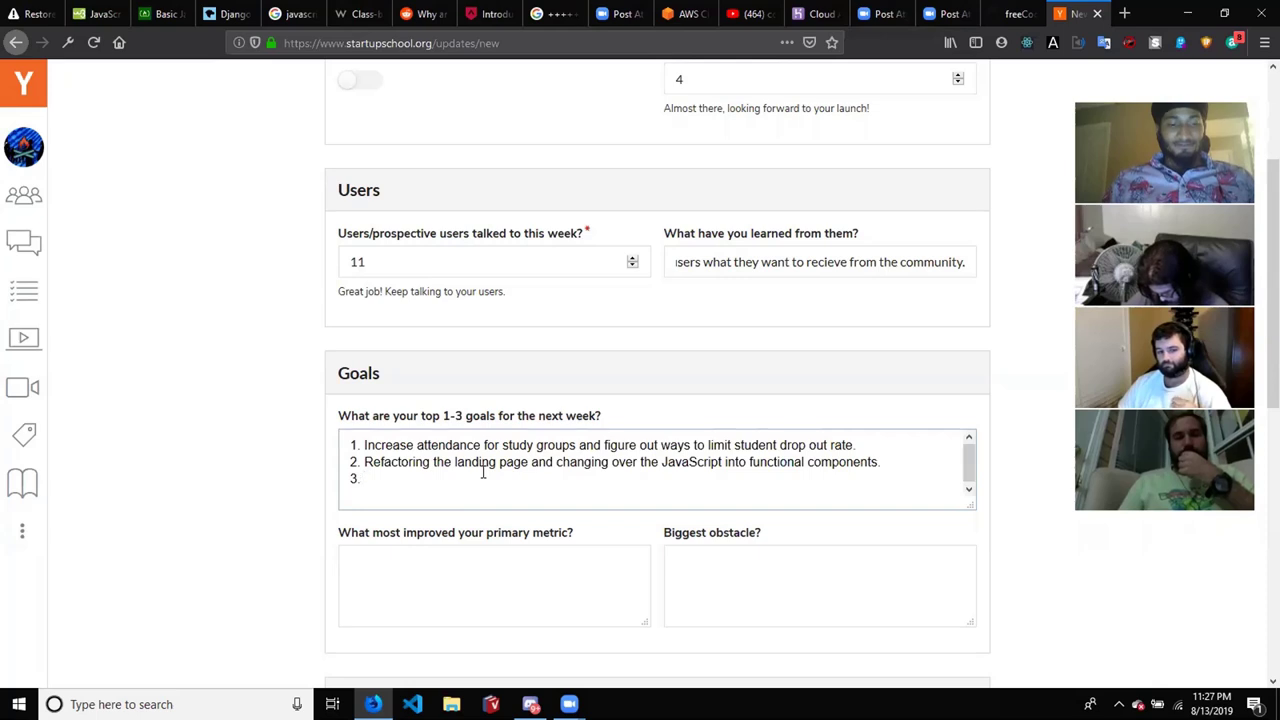
{"action": "type", "text": "Get"}
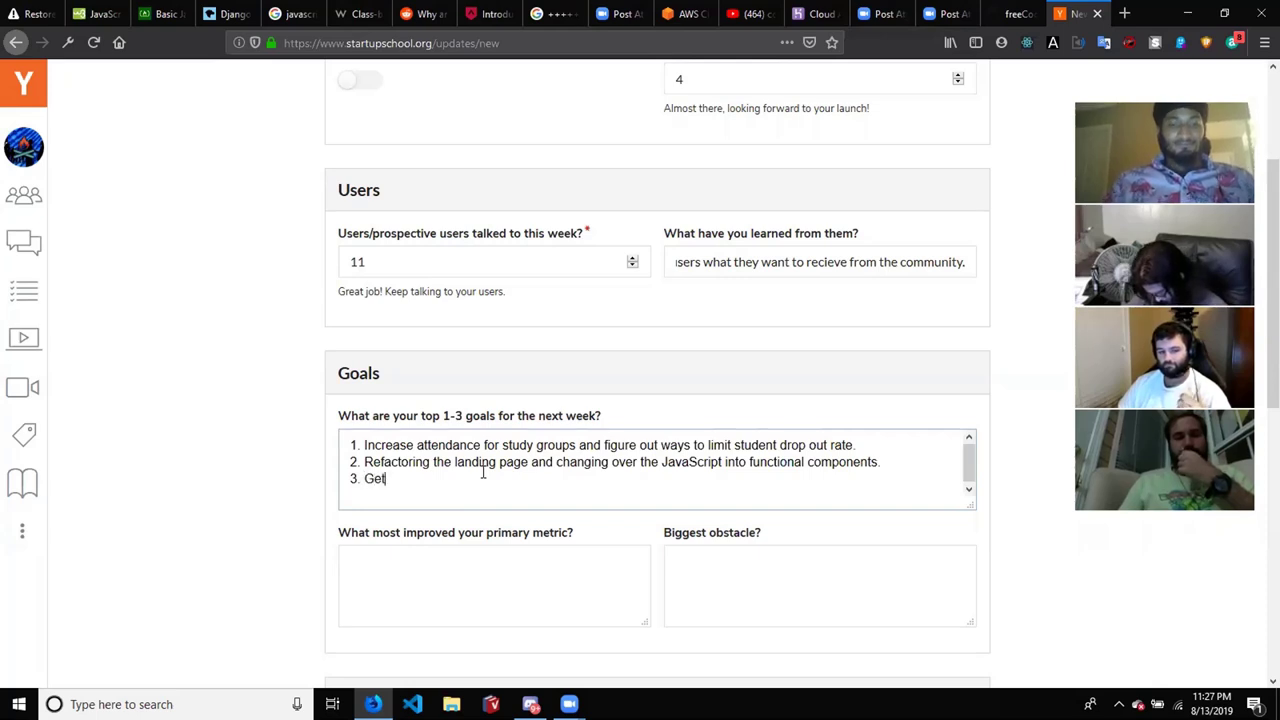
{"action": "key", "text": "BackSpace"}
{"action": "key", "text": "BackSpace"}
{"action": "key", "text": "BackSpace"}
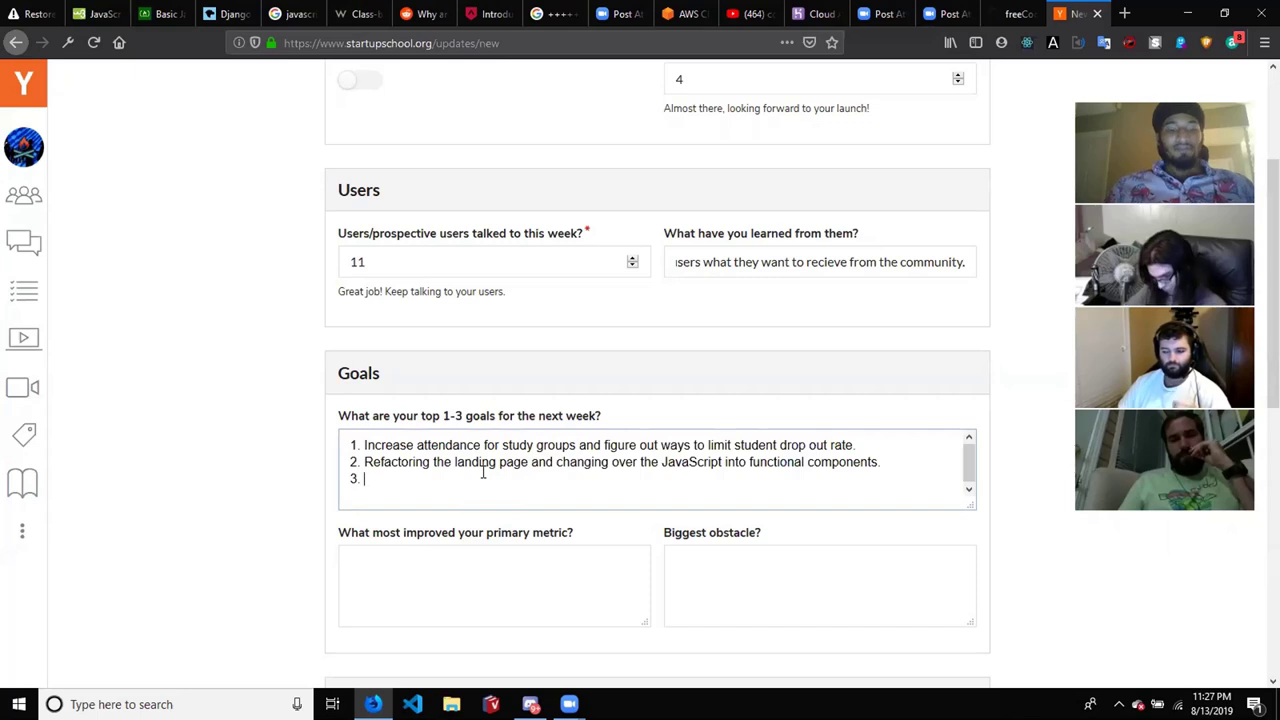
Enter "Cementing the partnership" as the third goal for next week
{"action": "type", "text": "Cementing "}
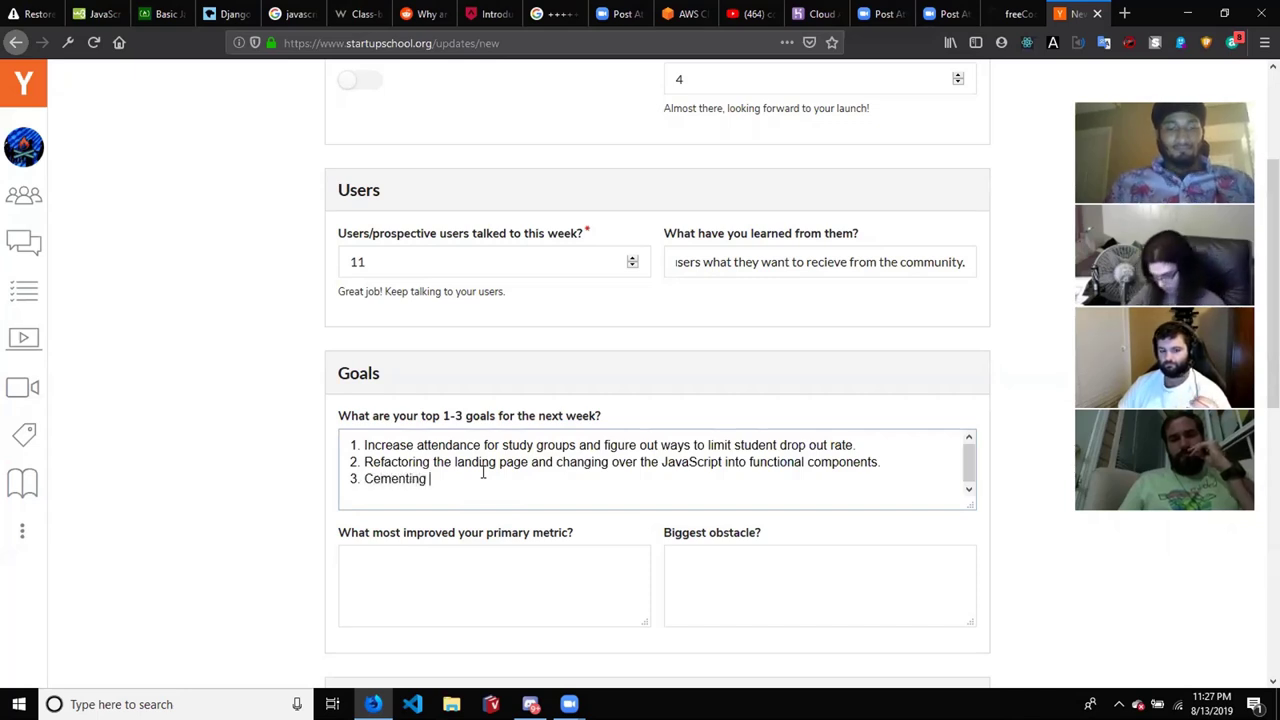
{"action": "type", "text": "the pa"}
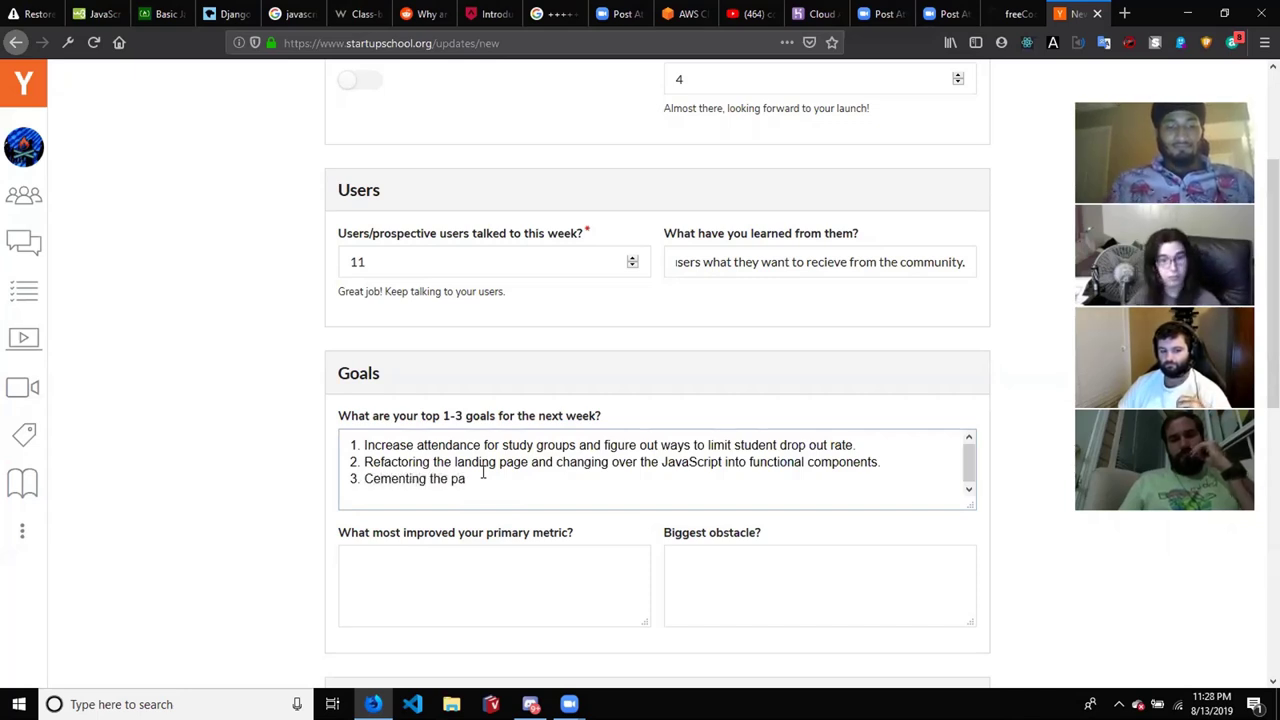
{"action": "type", "text": "rtnersh"}
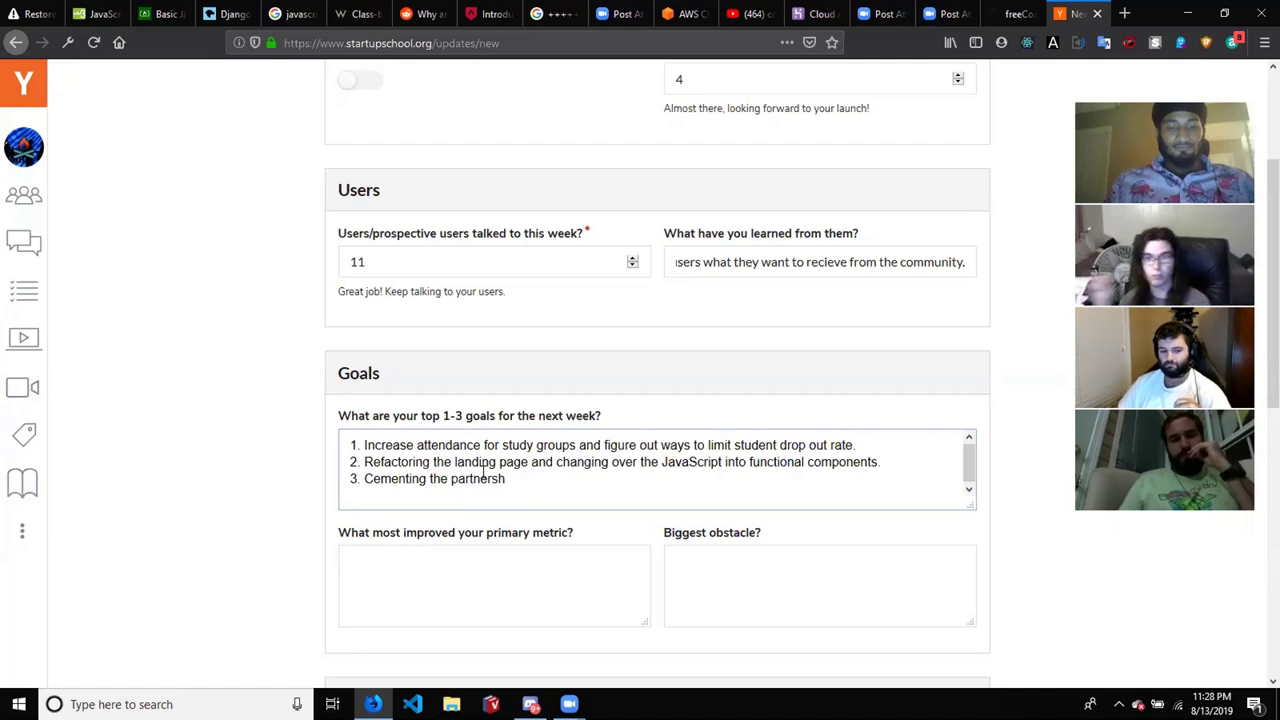
{"action": "type", "text": "ipship"}
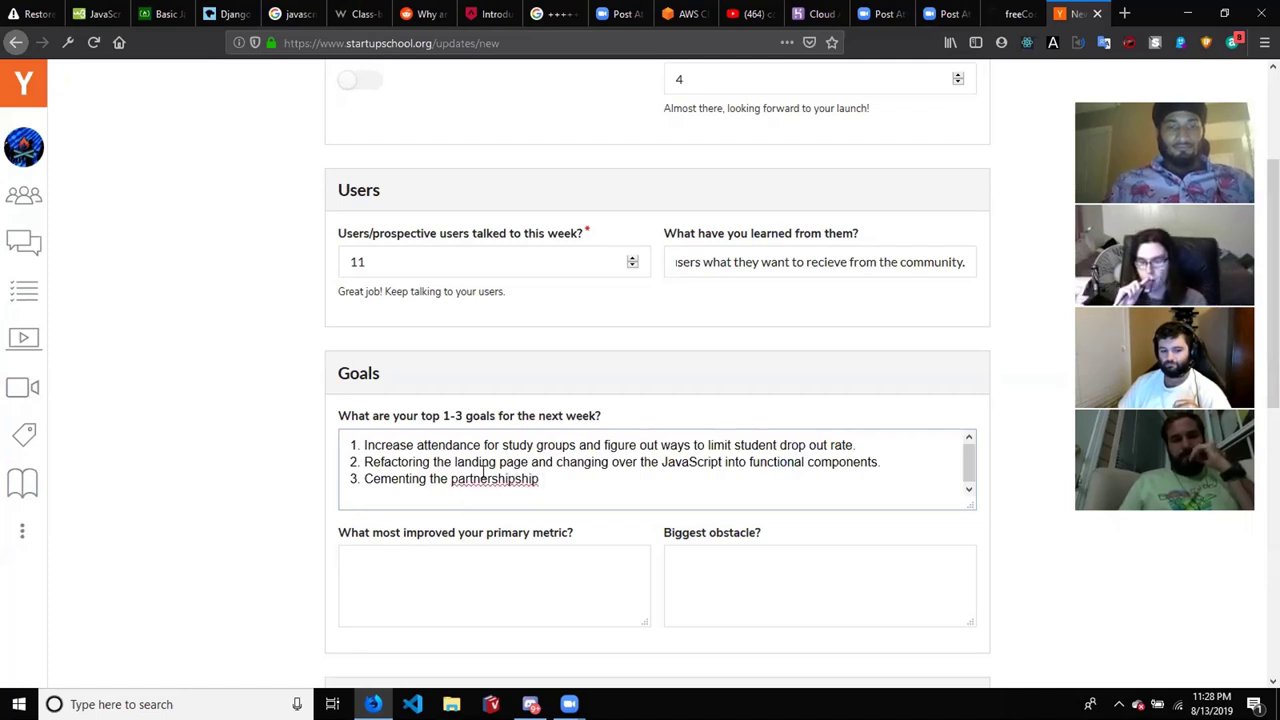
{"action": "key", "text": "BackSpace"}
{"action": "key", "text": "BackSpace"}
{"action": "key", "text": "BackSpace"}
{"action": "key", "text": "BackSpace"}
Continue the third goal with "with the LambdaSchool", correcting the misplaced space in "with the"
{"action": "type", "text": "w"}
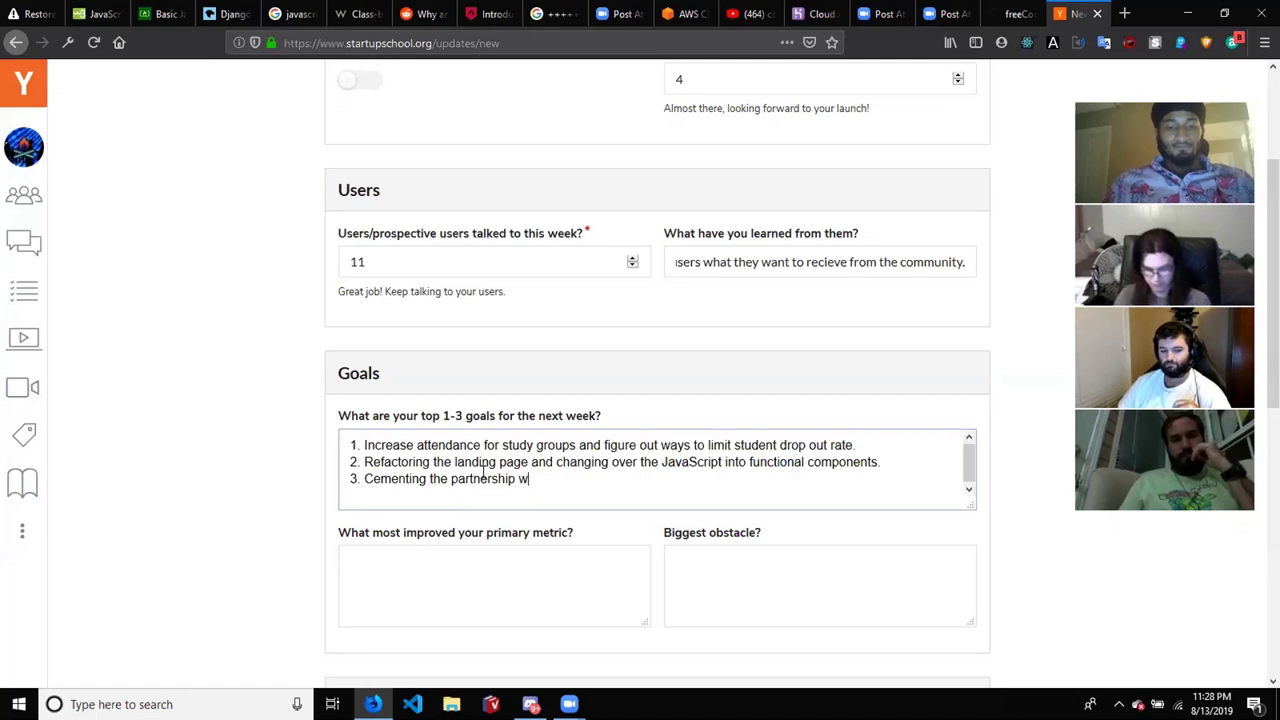
{"action": "type", "text": "itht he Lam"}
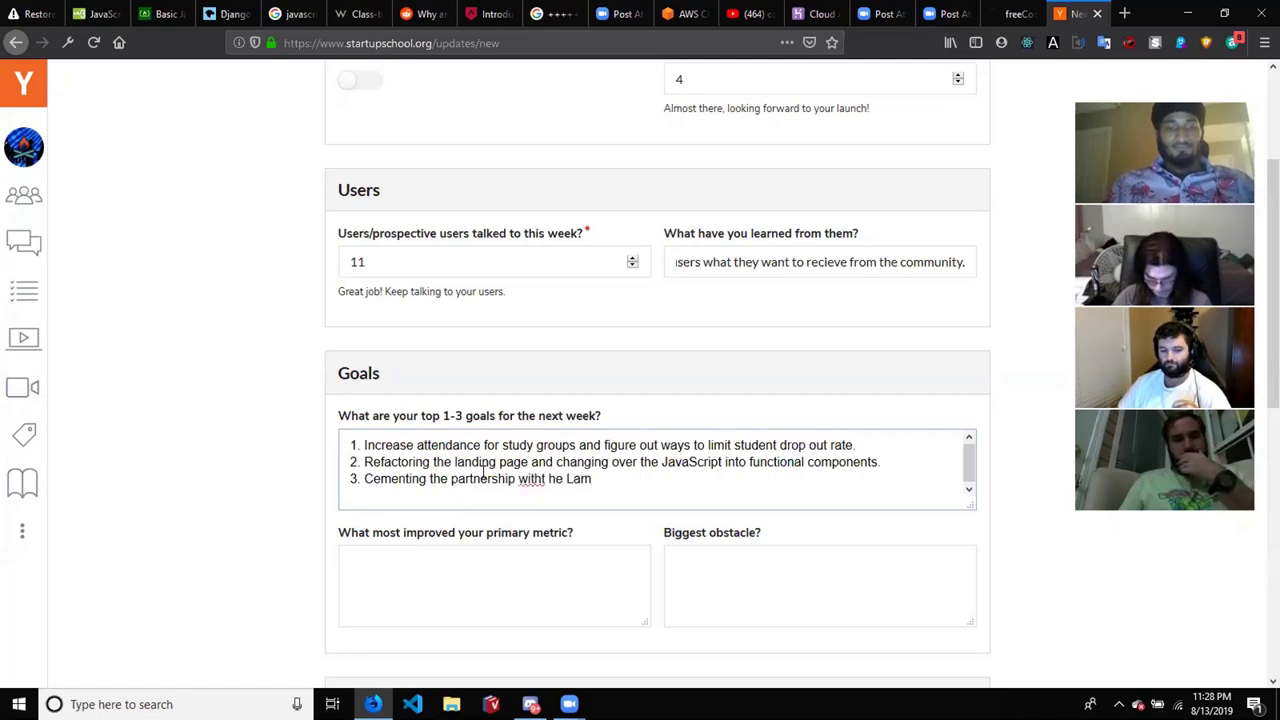
{"action": "type", "text": "bdaSchool"}
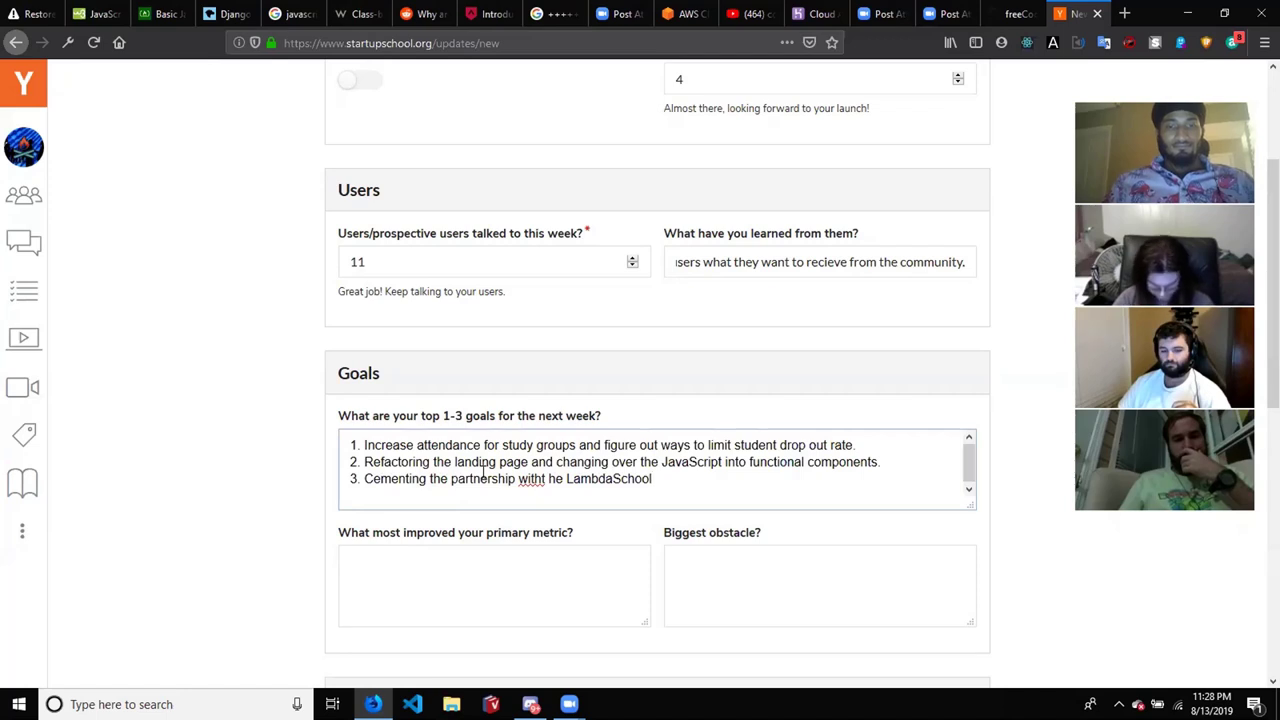
{"action": "key", "text": "ctrl+Left"}
{"action": "key", "text": "ctrl+Left"}
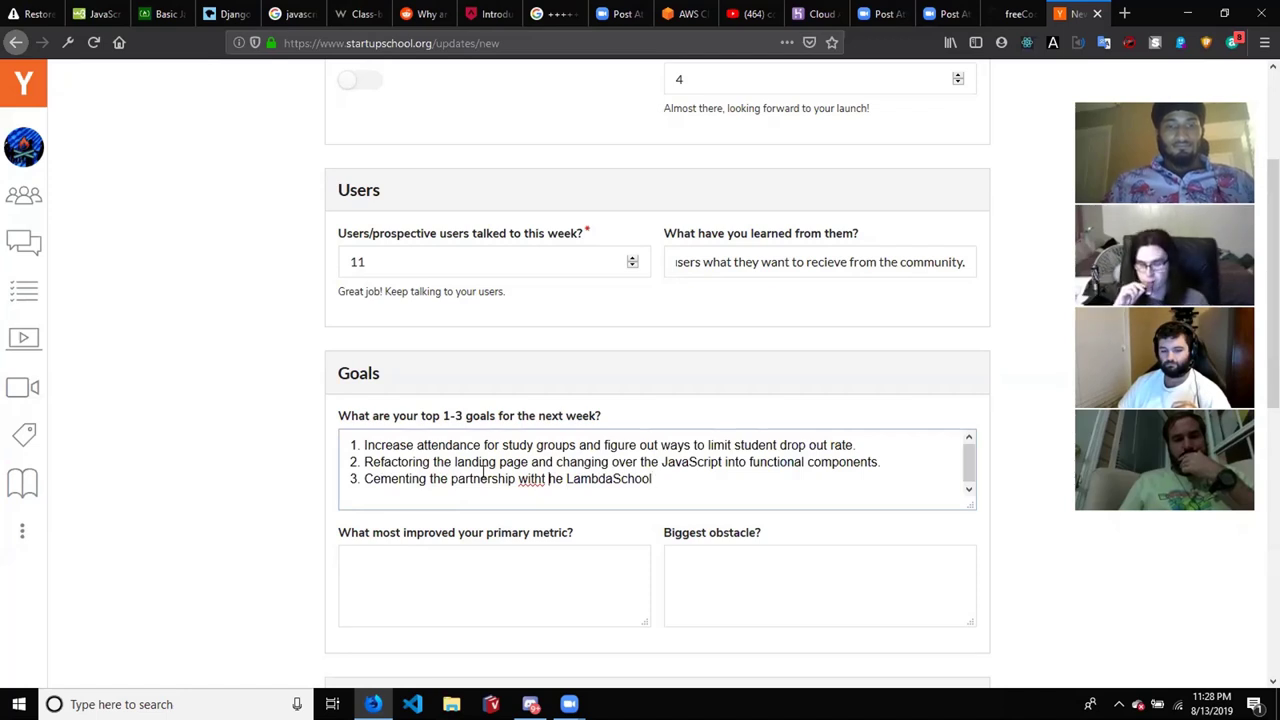
{"action": "key", "text": "BackSpace"}
{"action": "key", "text": "BackSpace"}
{"action": "type", "text": "t"}
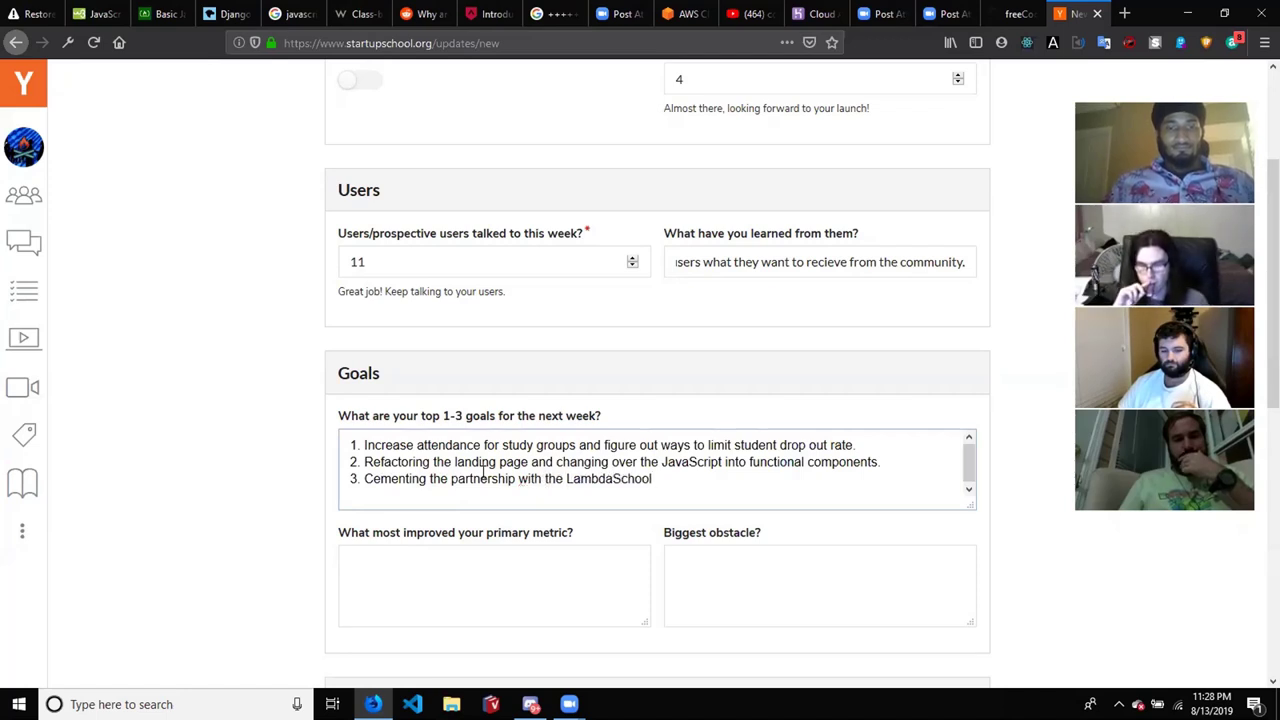
Extend the third goal with "coding bootcamp and helping students to", keeping a single space after "LambdaSchool"
{"action": "scroll", "coordinate": [483, 472], "scroll_direction": "down", "scroll_amount": 1}
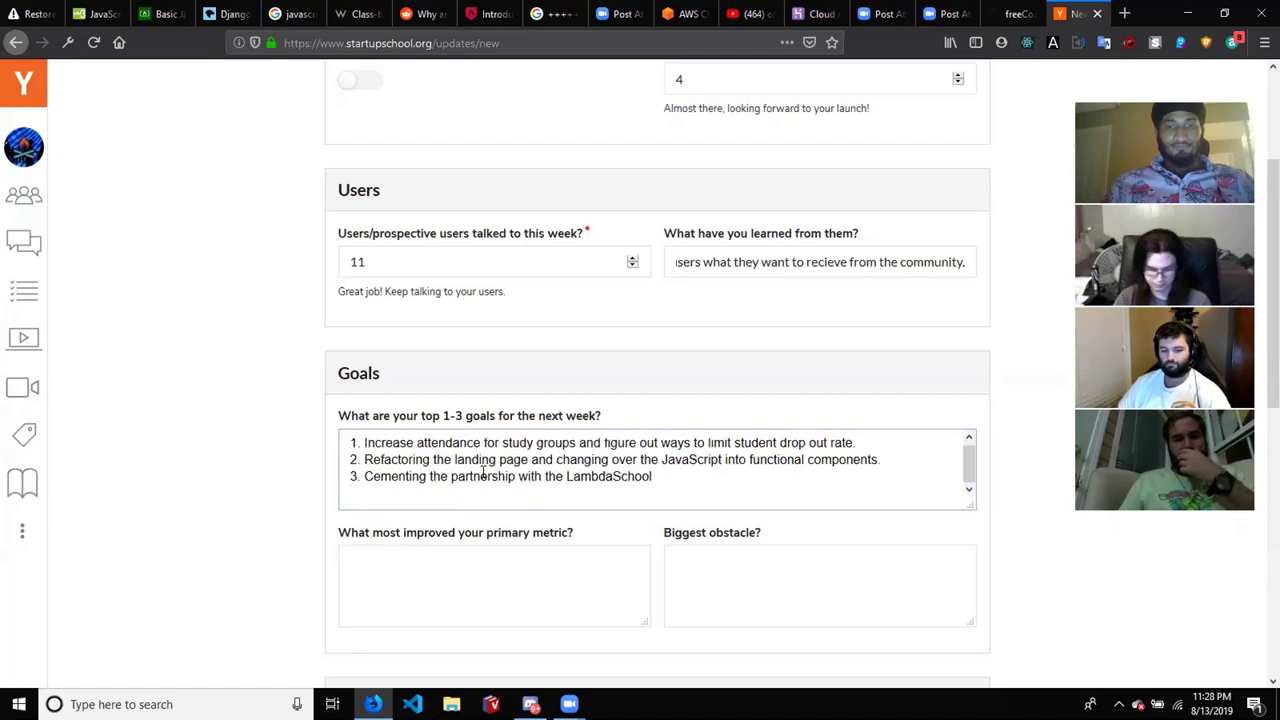
{"action": "key", "text": "End"}
{"action": "type", "text": "co"}
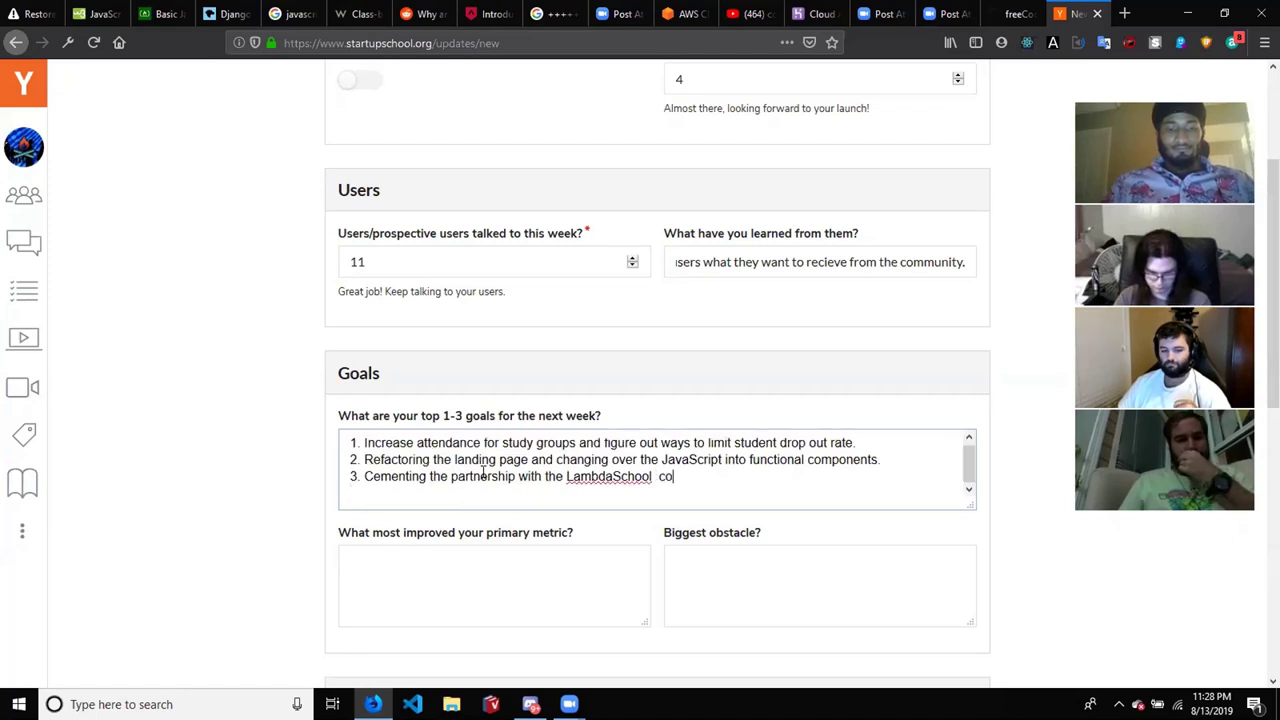
{"action": "type", "text": "ding bootcamp"}
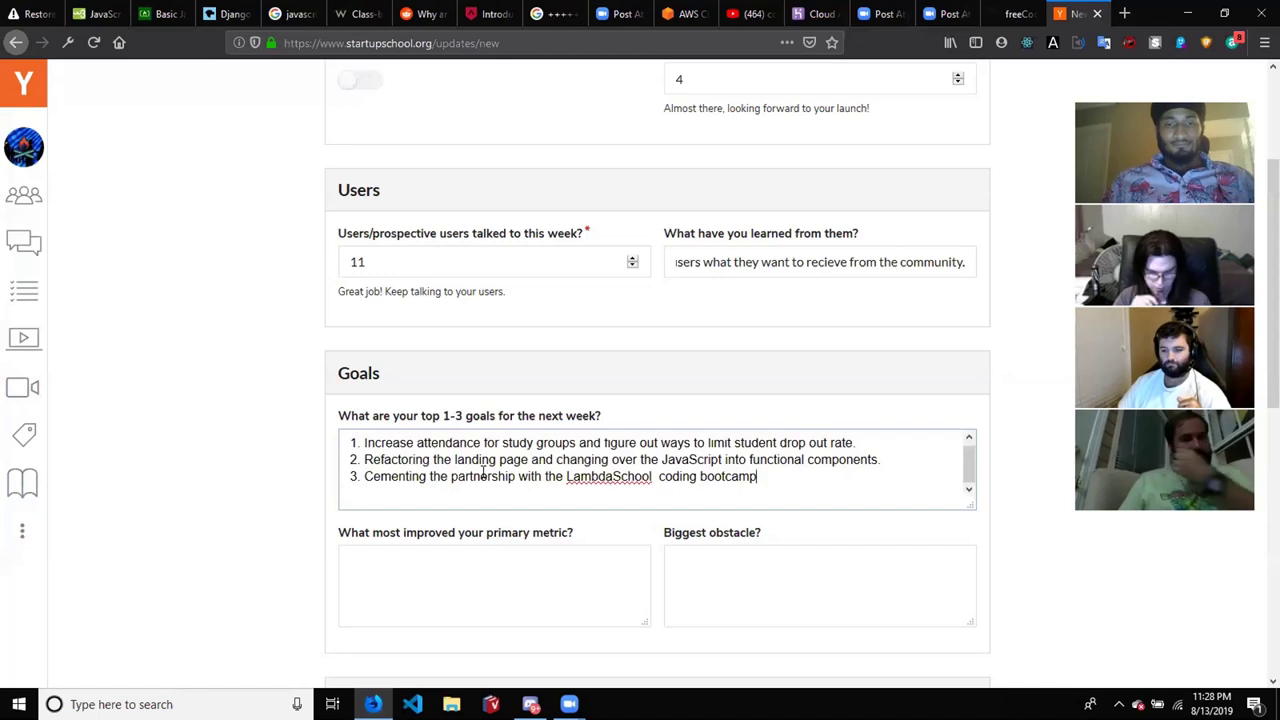
{"action": "type", "text": " an"}
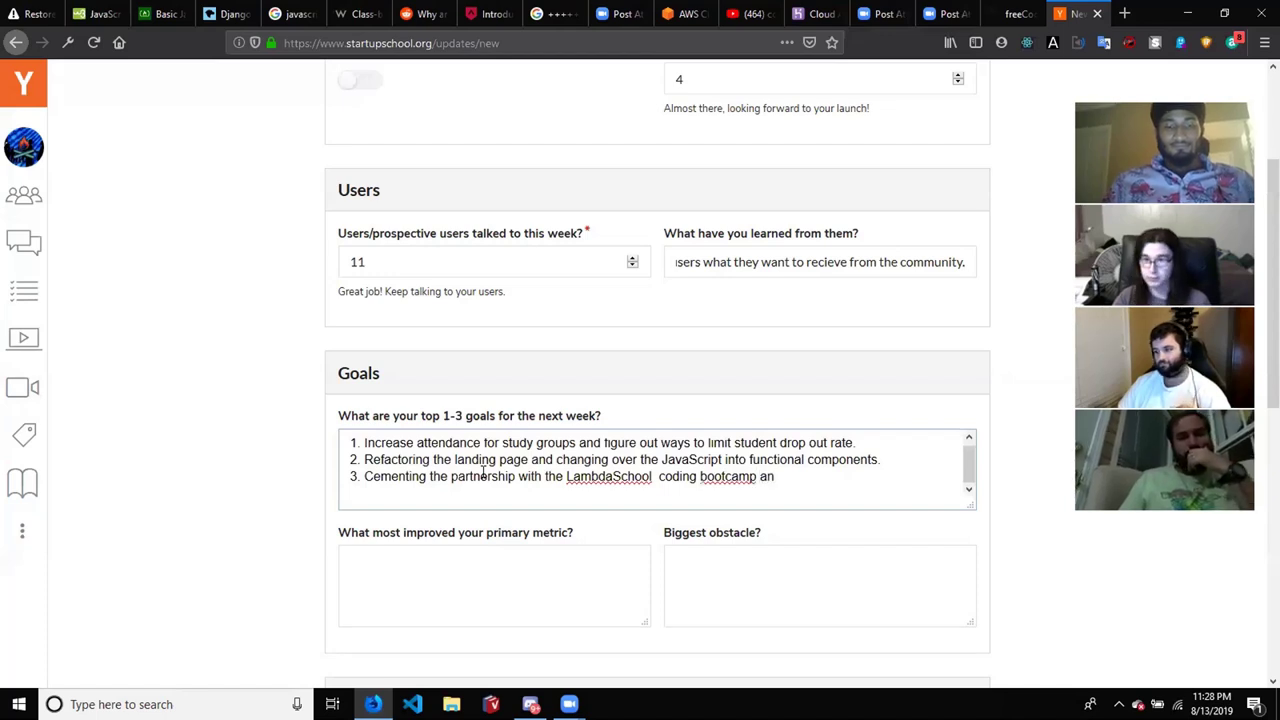
{"action": "type", "text": "d helping st"}
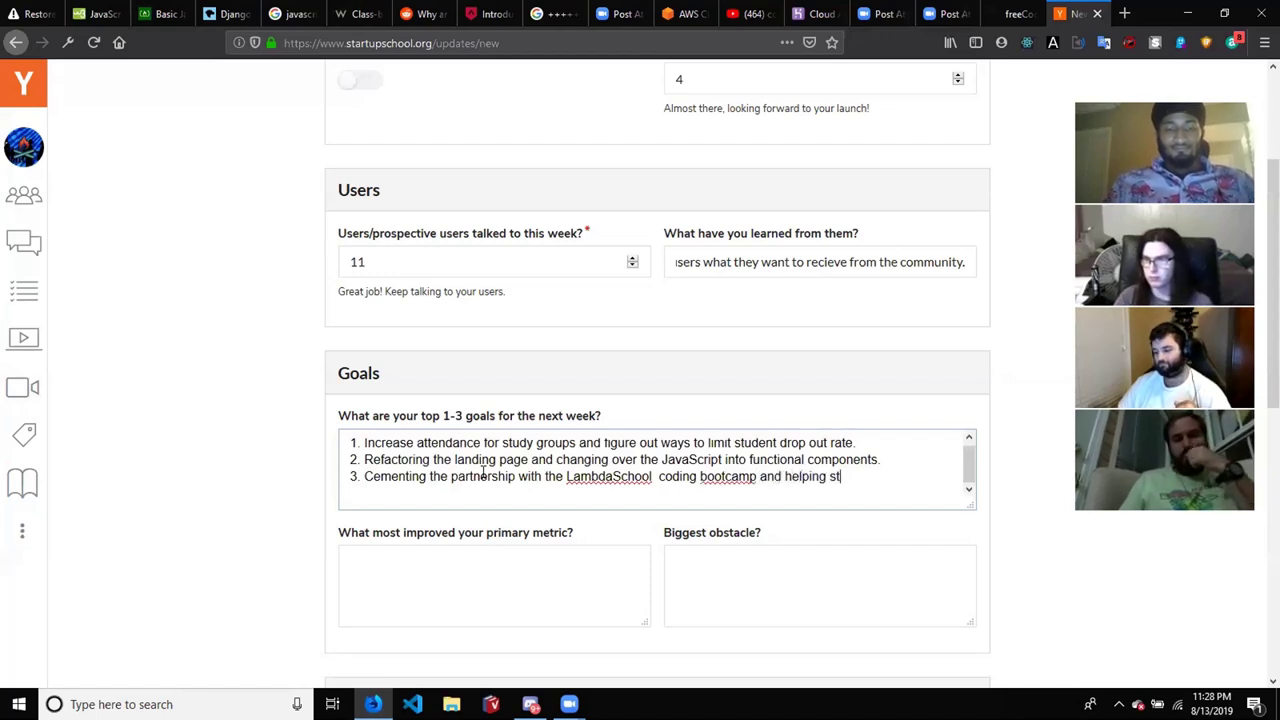
{"action": "type", "text": "udents to"}
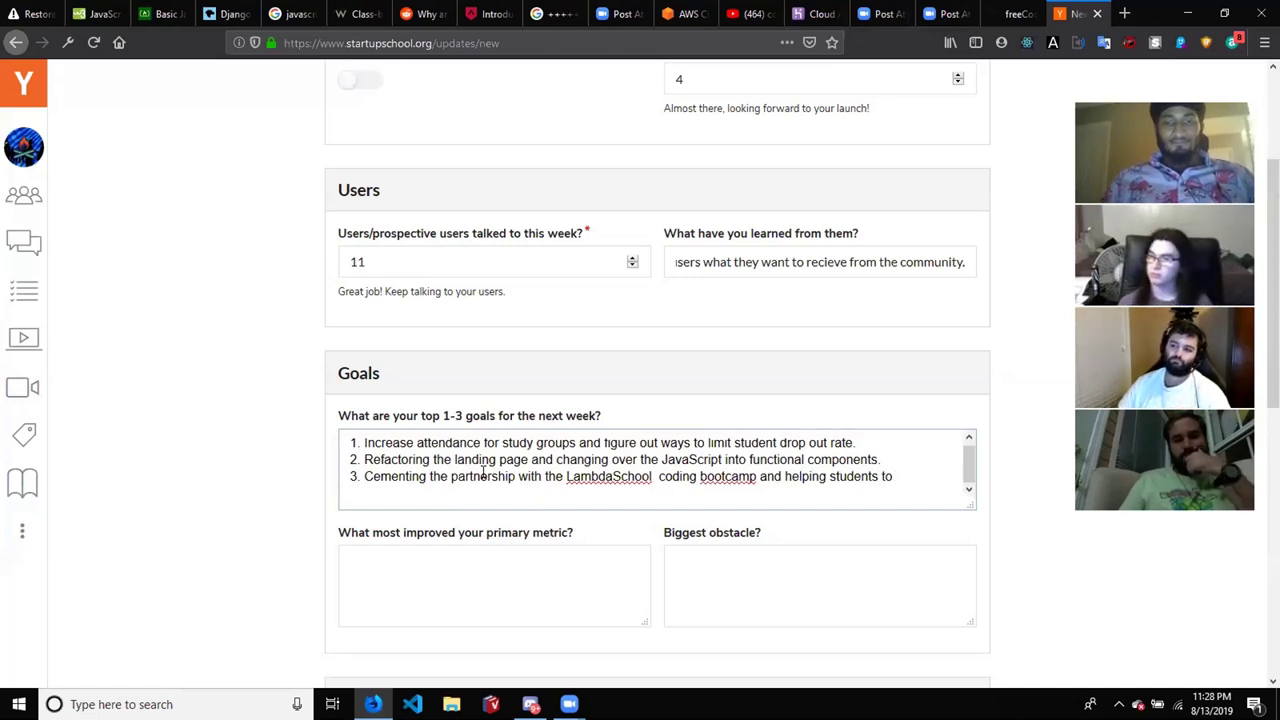
{"action": "key", "text": "ctrl+Right"}
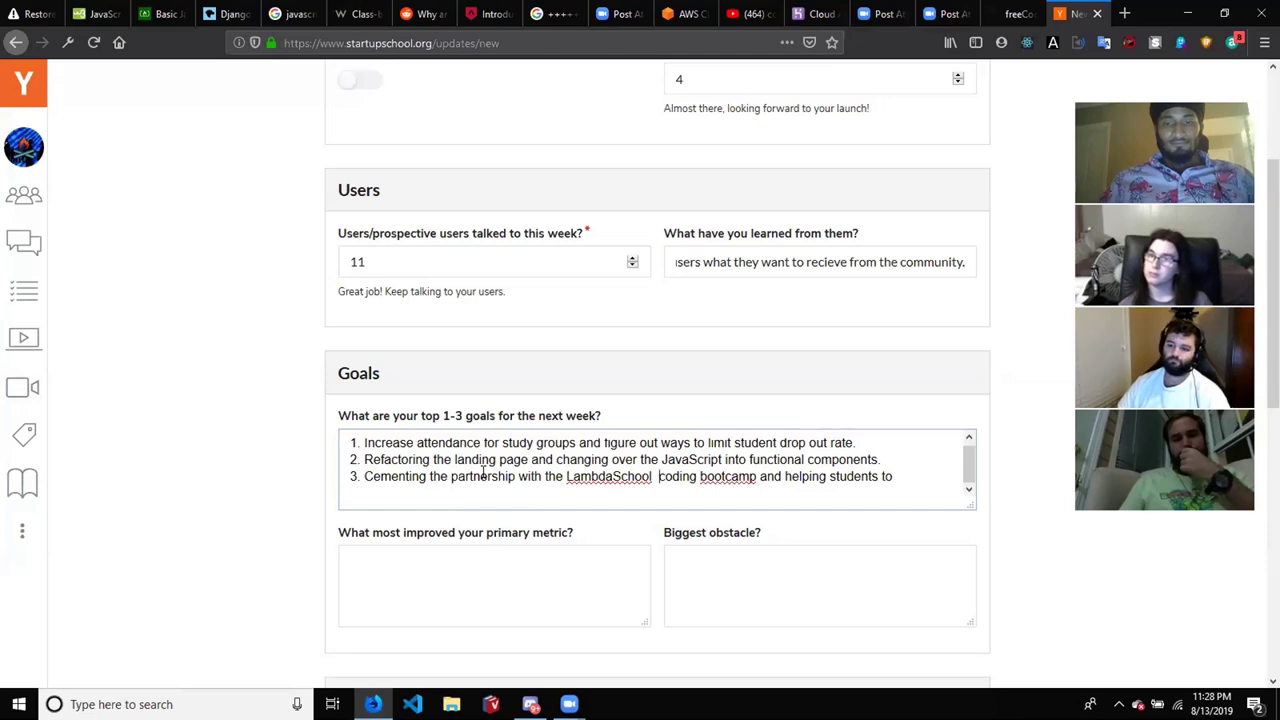
{"action": "key", "text": "BackSpace"}
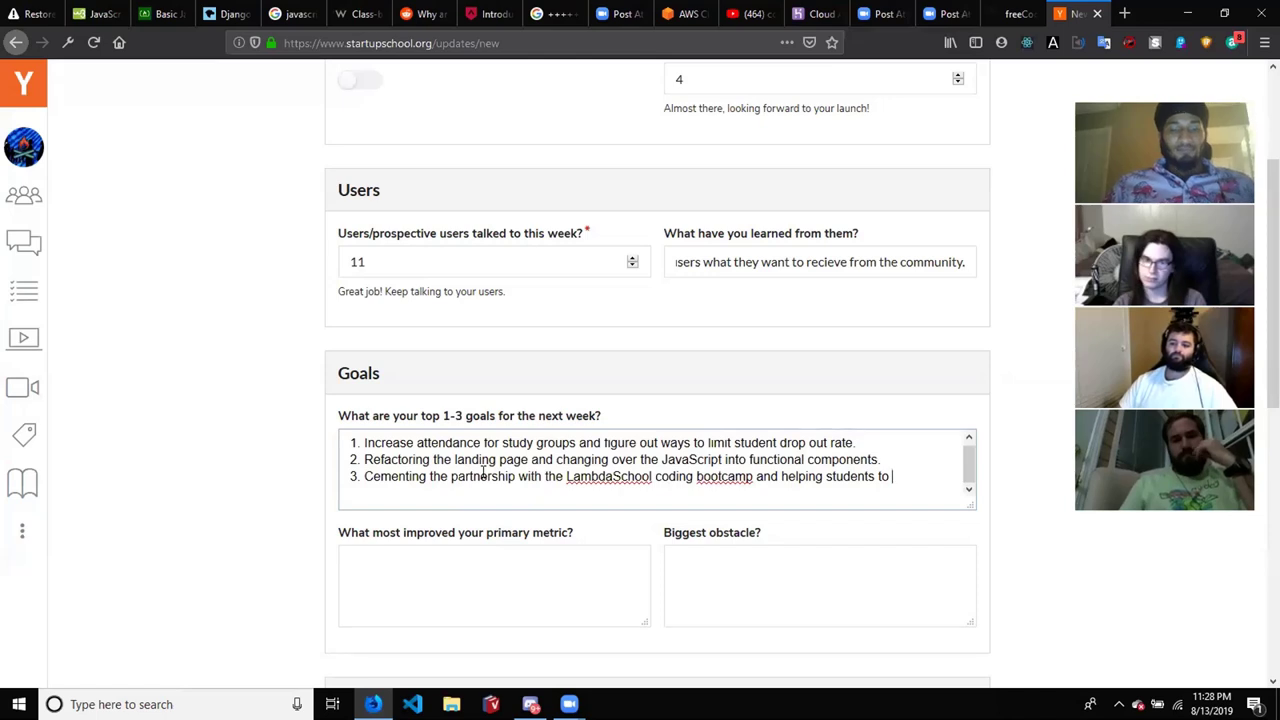
Complete the third goal with "prepare for that as well as creating a viable way to make money."
{"action": "type", "text": "pr"}
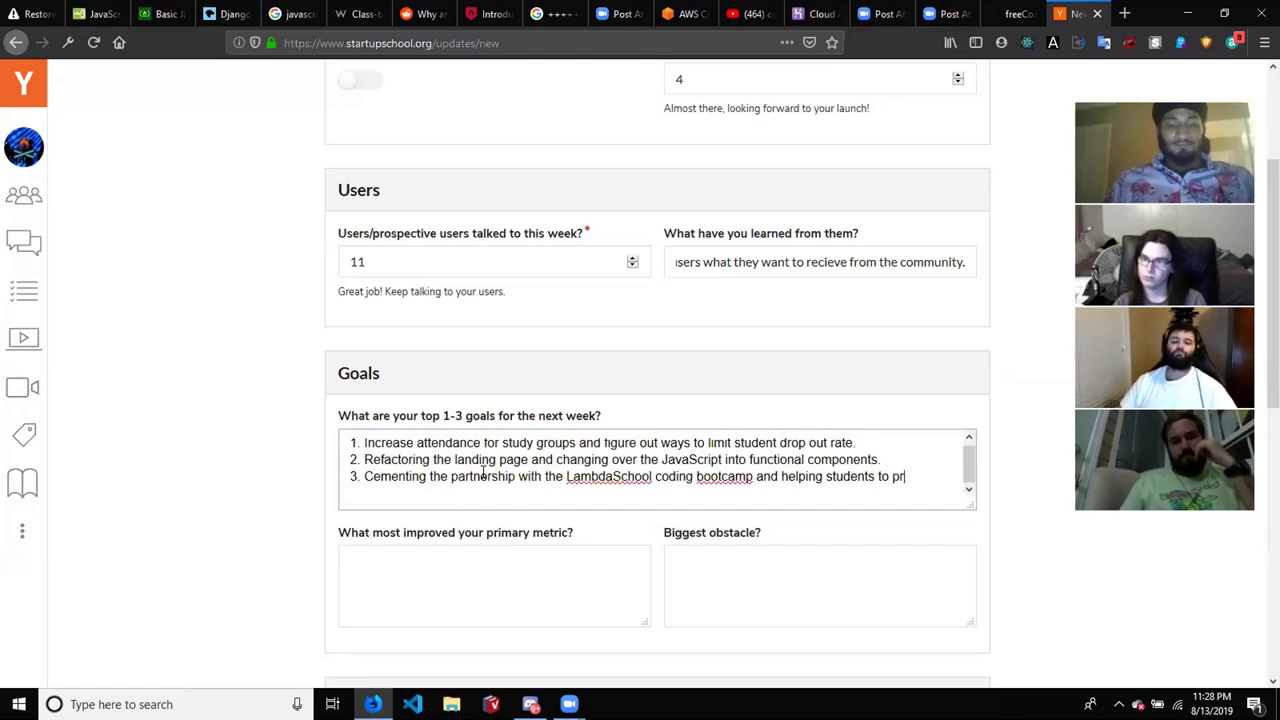
{"action": "type", "text": "epare for that as "}
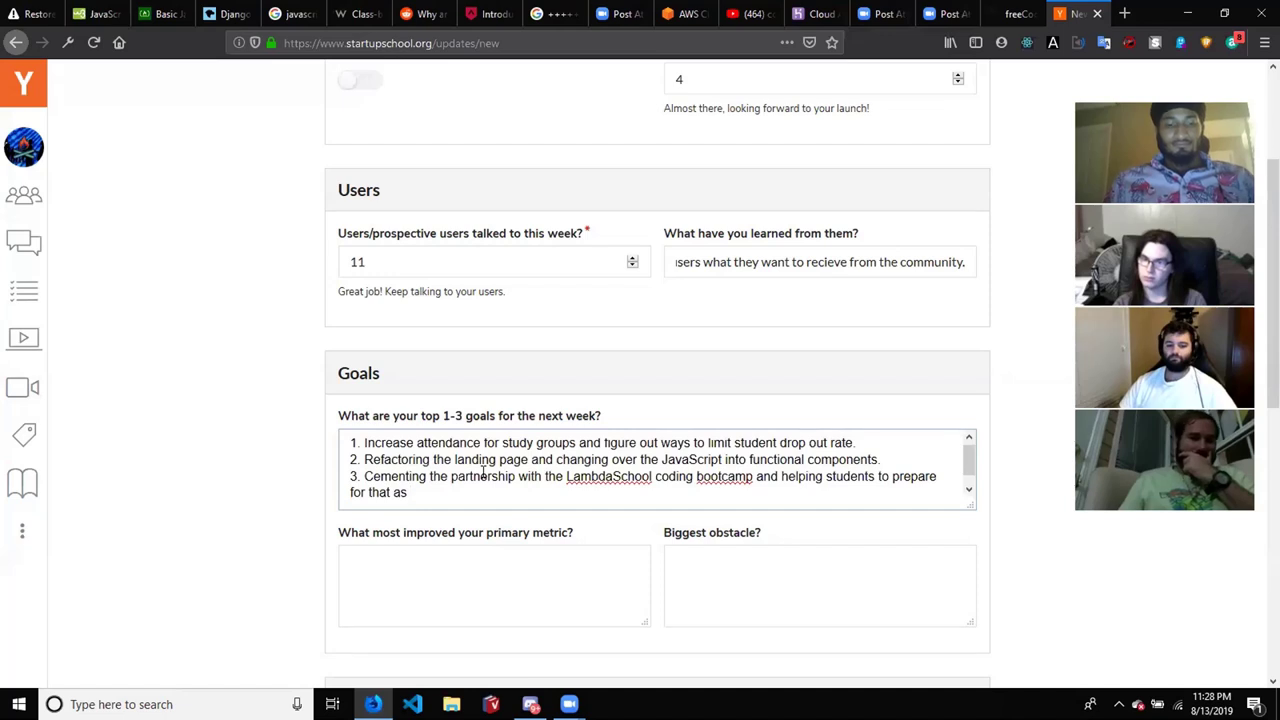
{"action": "type", "text": "well as"}
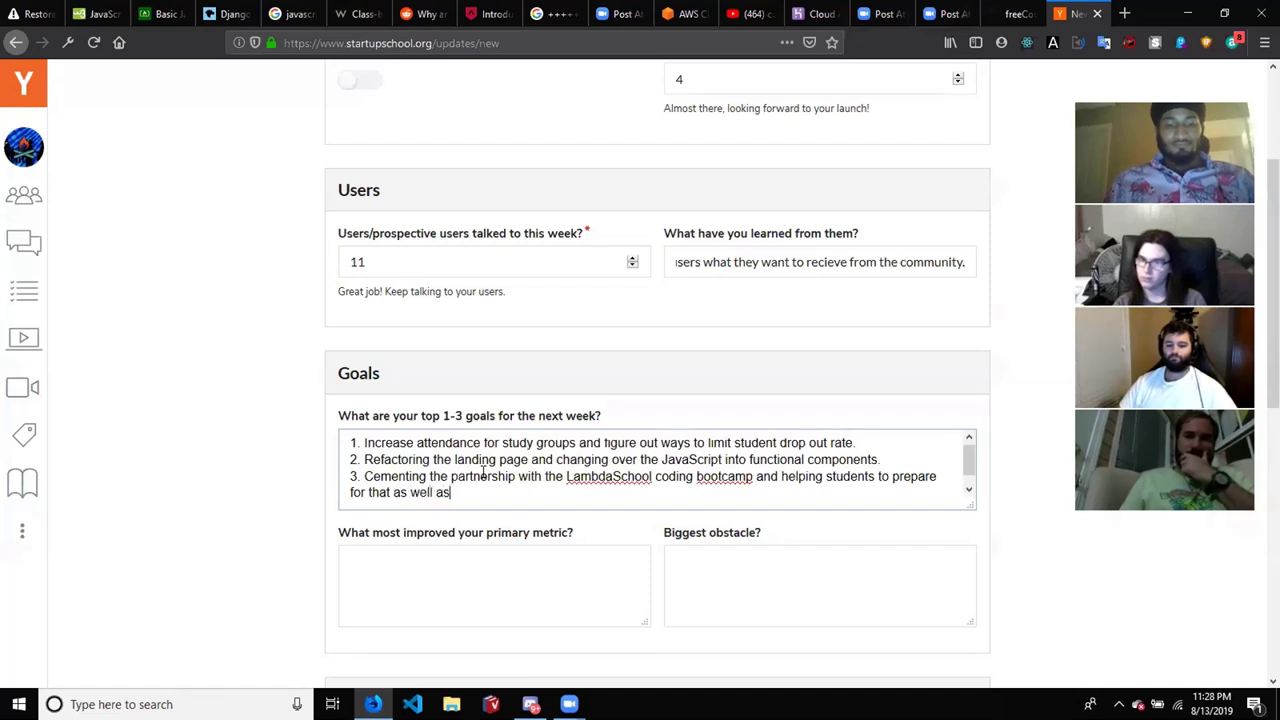
{"action": "type", "text": " crea"}
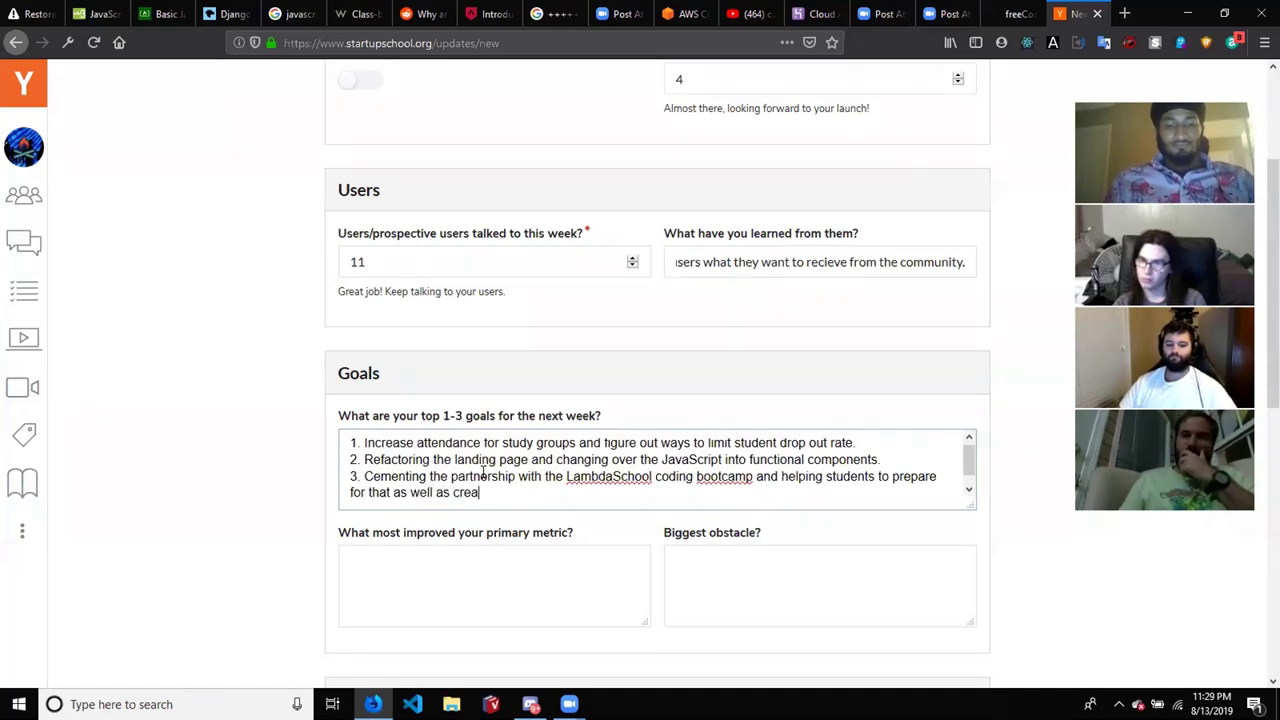
{"action": "type", "text": "ting a viabl"}
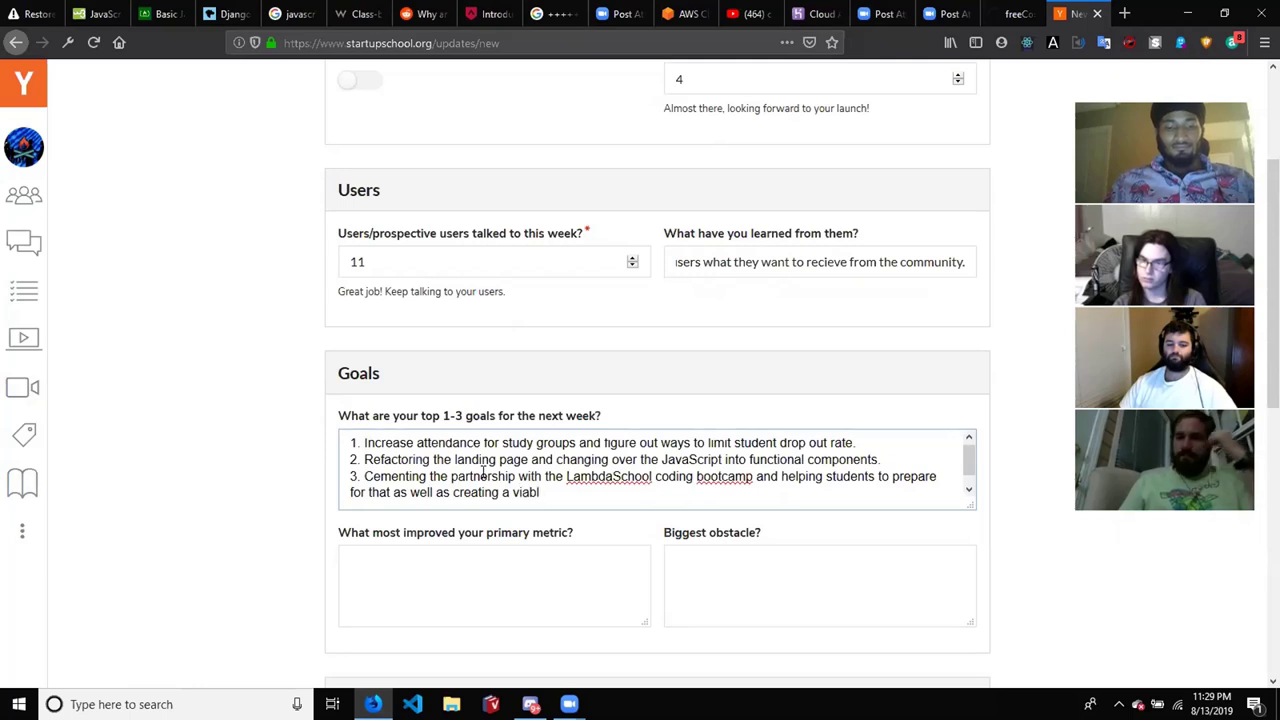
{"action": "type", "text": "e way to ma"}
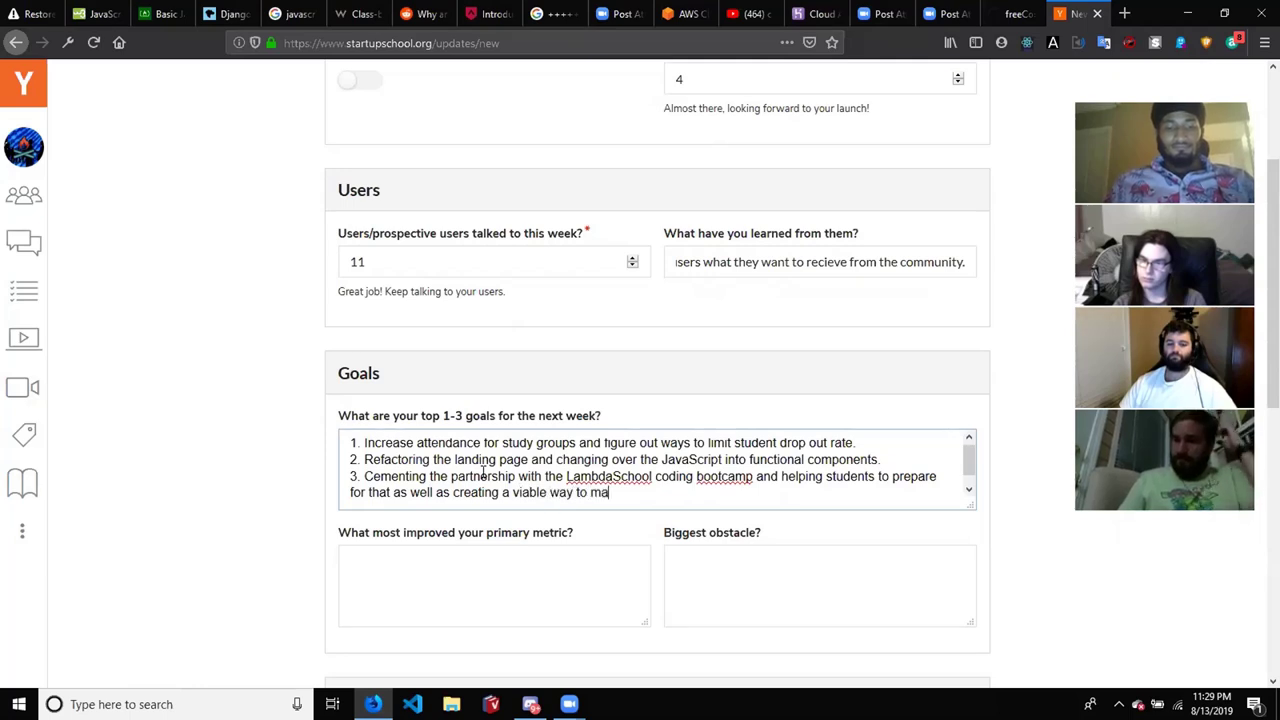
{"action": "type", "text": "ke money"}
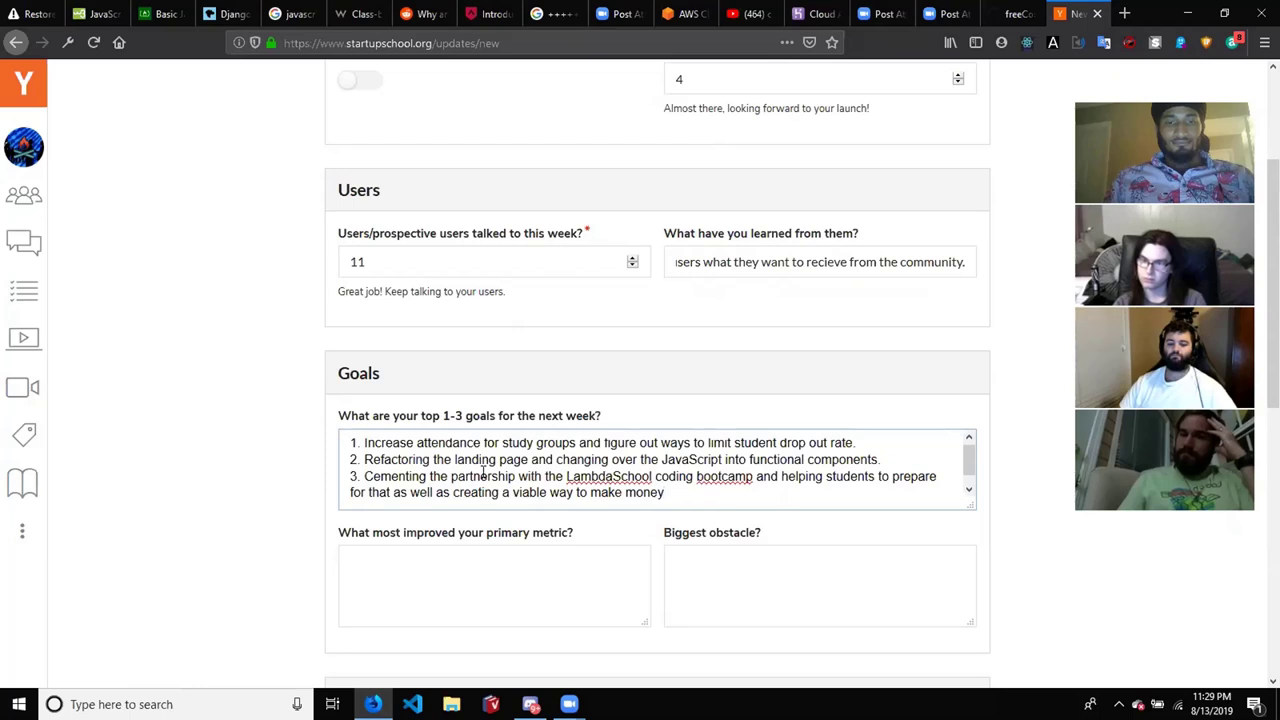
{"action": "type", "text": "."}
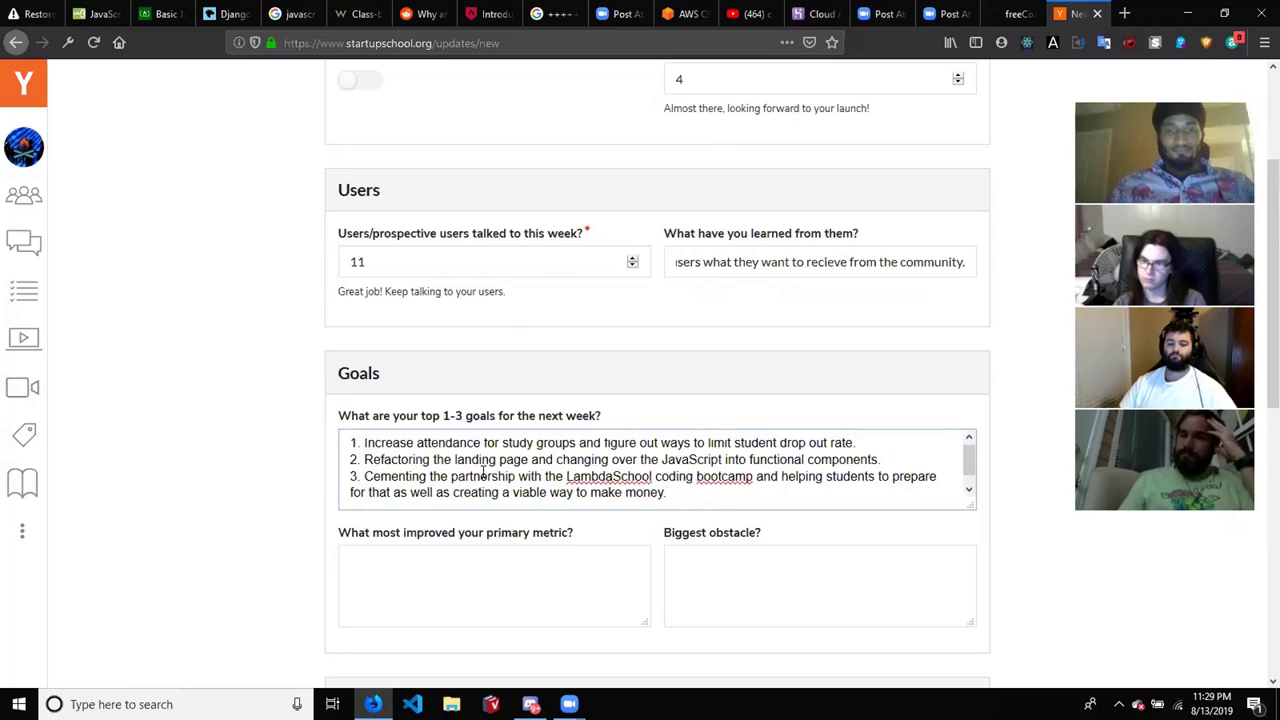
Begin the answer on what most improved the primary metric with "Having new developers join the team"
{"action": "left_click", "coordinate": [427, 584]}
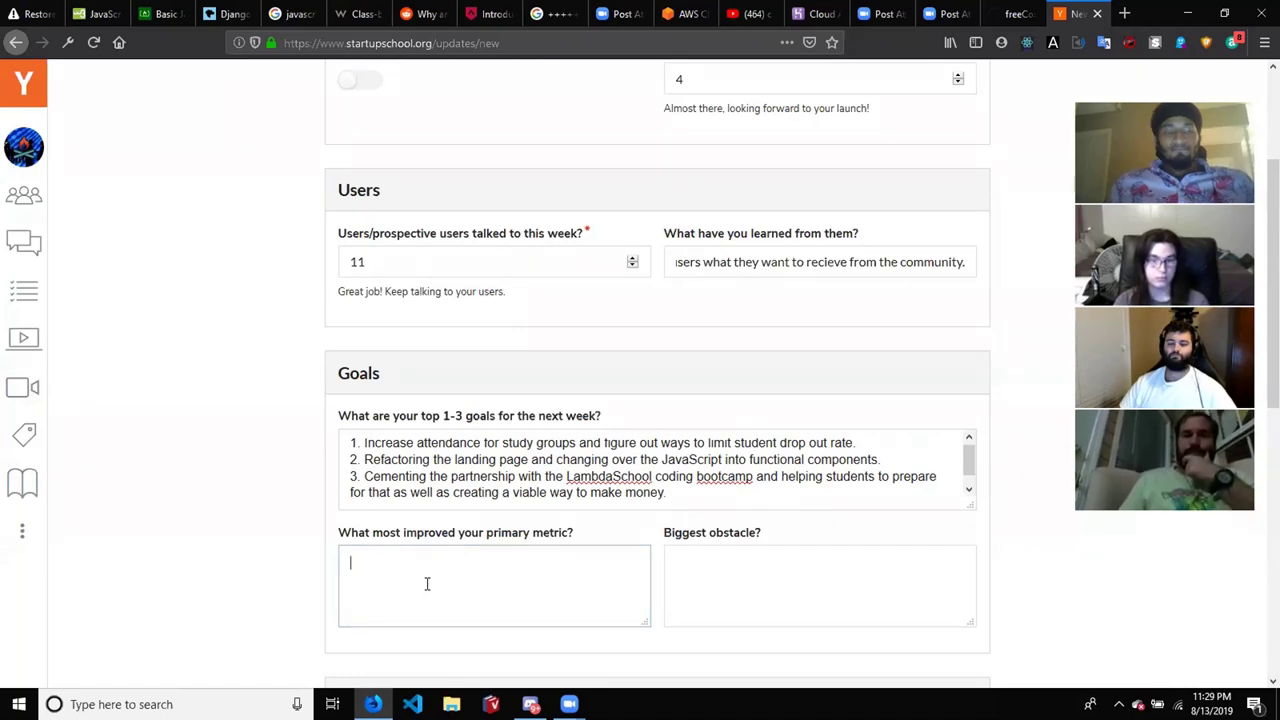
{"action": "type", "text": "Having "}
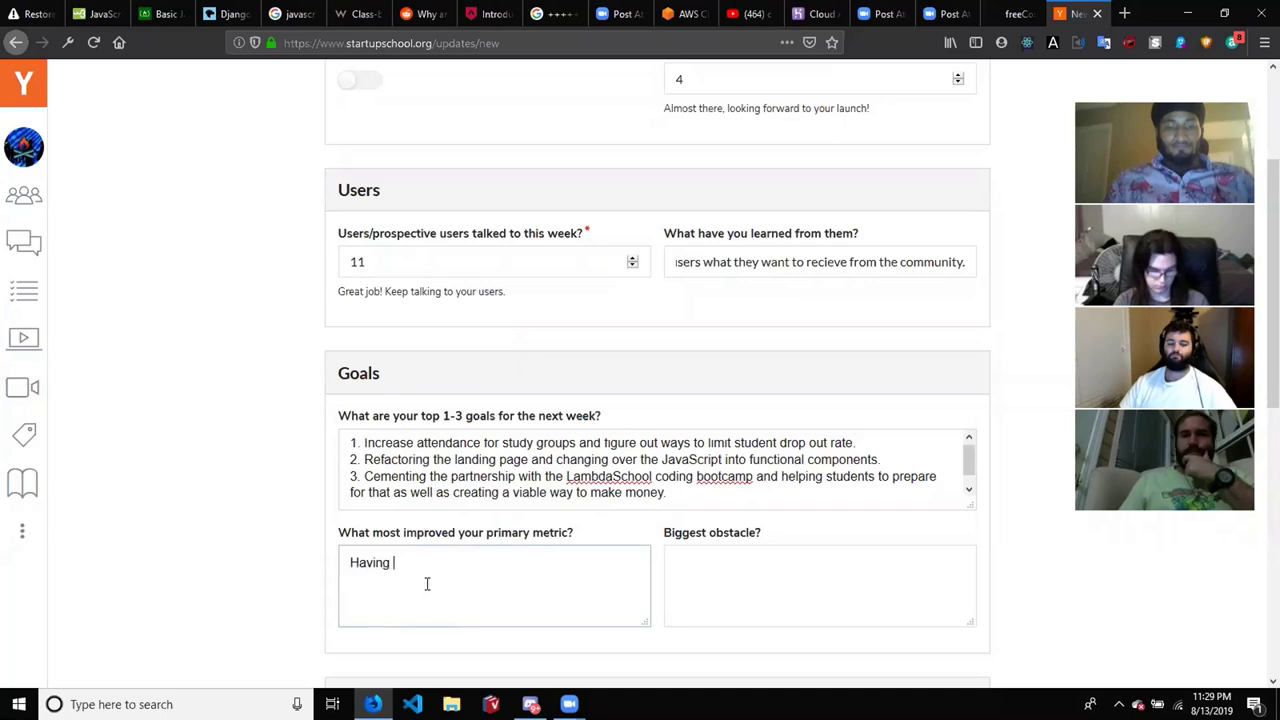
{"action": "type", "text": "new developers help"}
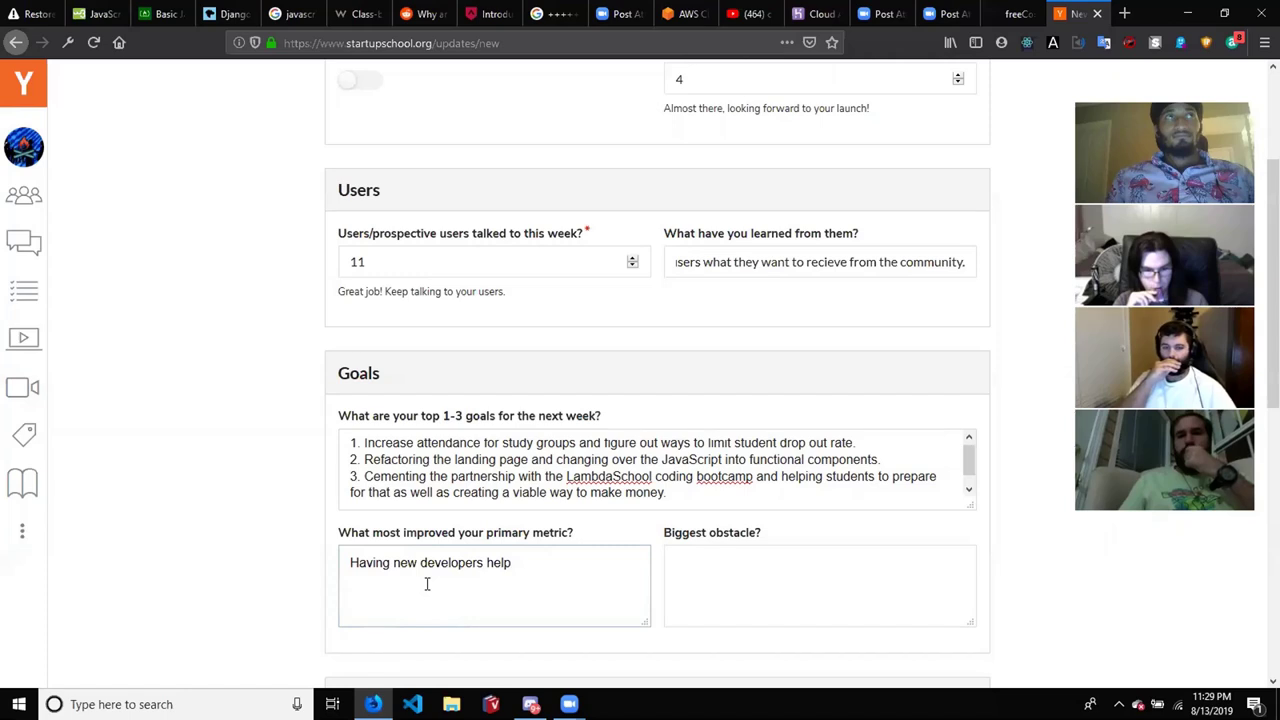
{"action": "key", "text": "BackSpace"}
{"action": "key", "text": "BackSpace"}
{"action": "key", "text": "BackSpace"}
{"action": "key", "text": "BackSpace"}
{"action": "key", "text": "BackSpace"}
{"action": "type", "text": "joi"}
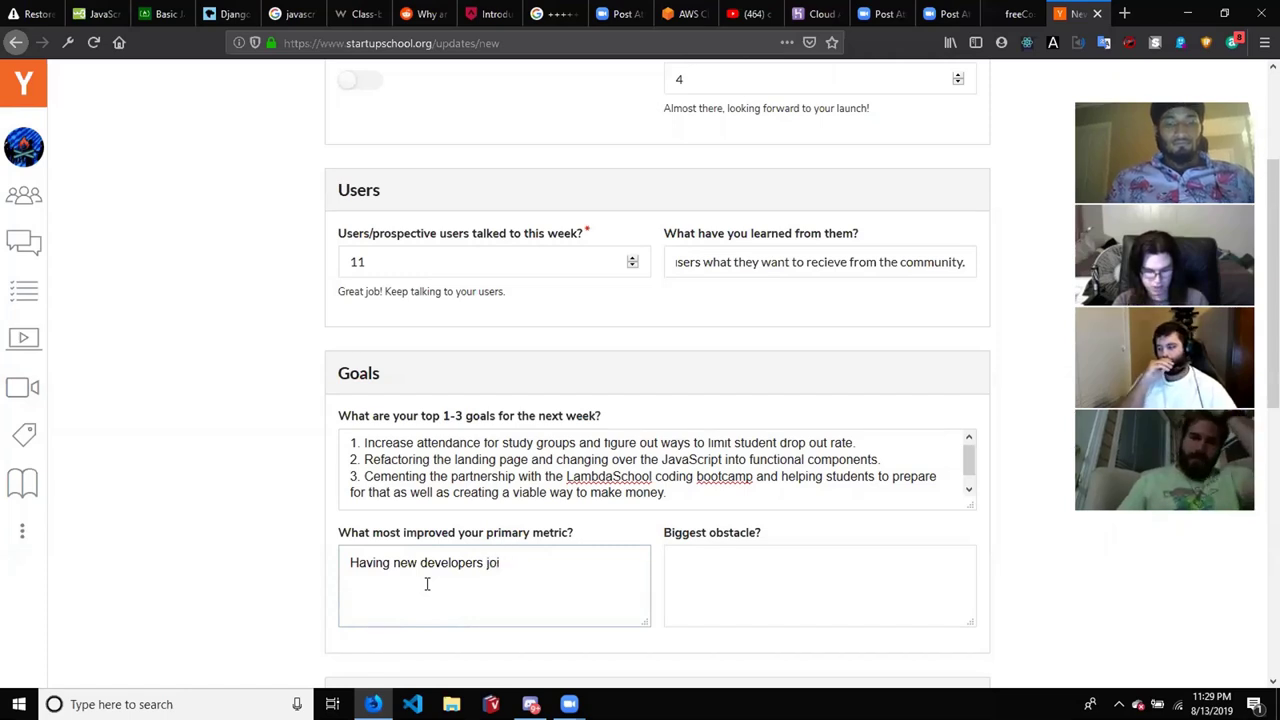
{"action": "type", "text": "n the team t"}
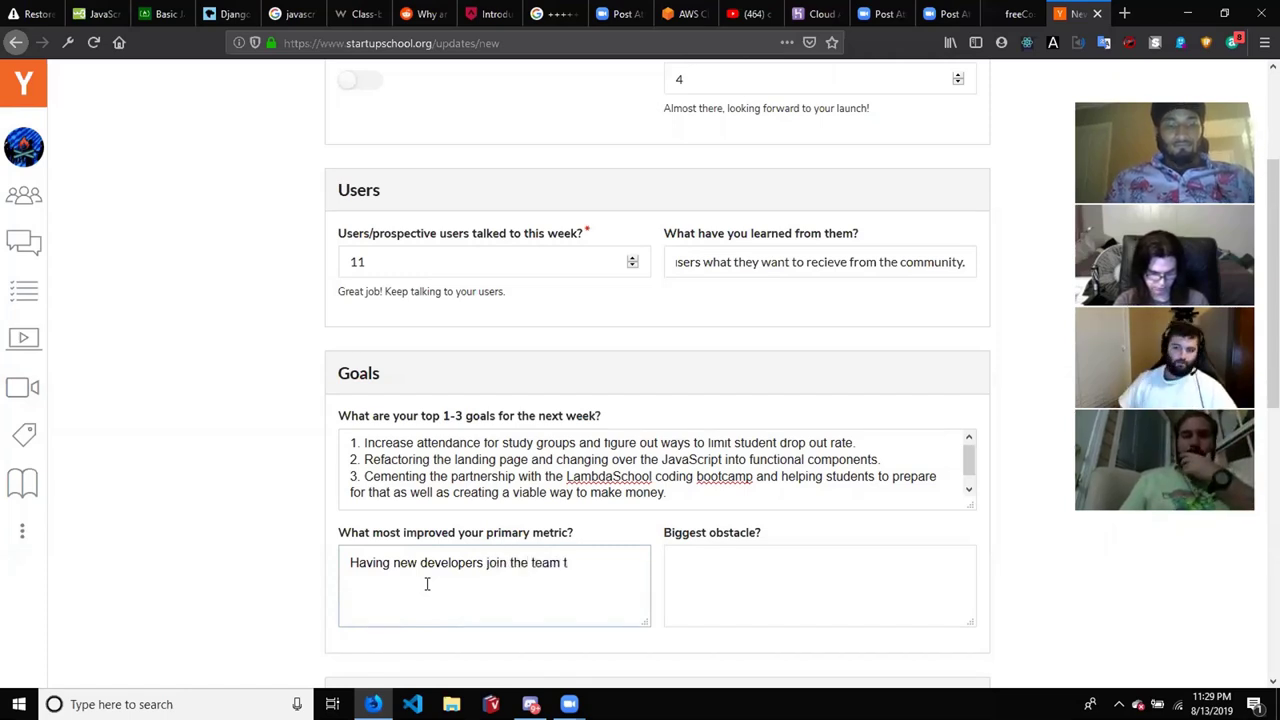
Continue the answer on what most improved the primary metric with "and help refactor the code helped us"
{"action": "key", "text": "BackSpace"}
{"action": "type", "text": "and help"}
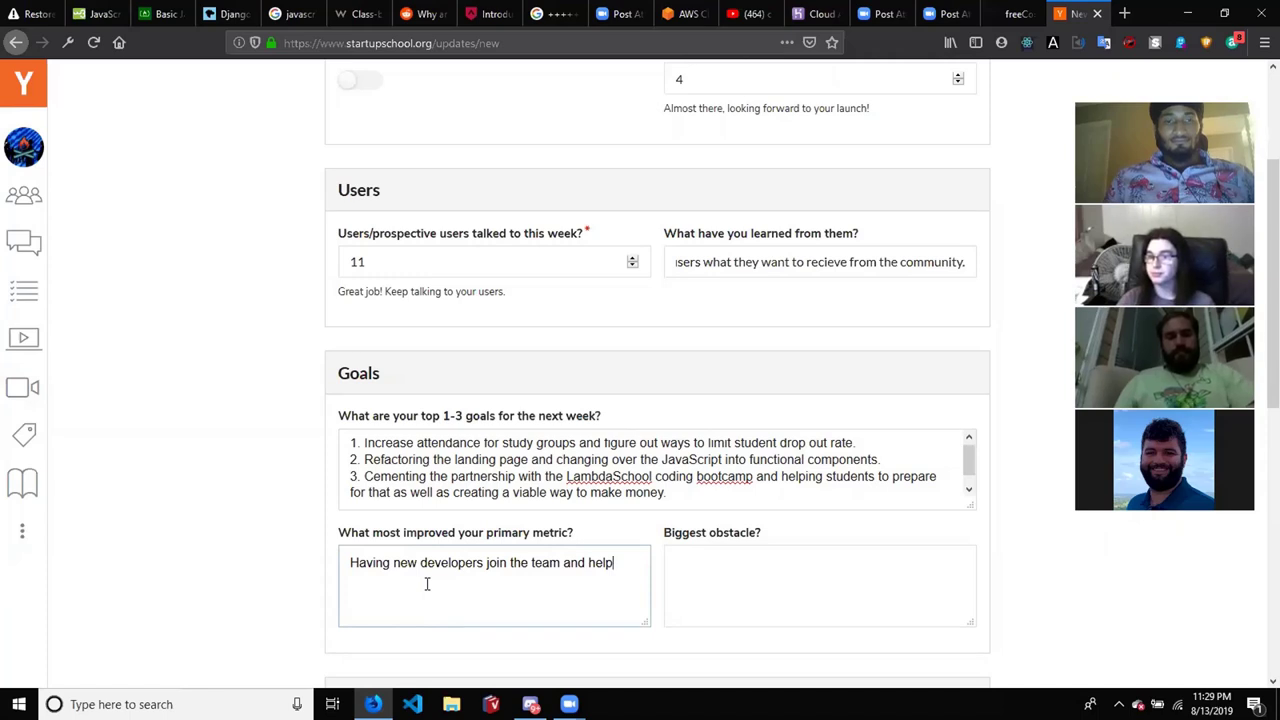
{"action": "type", "text": "refacto"}
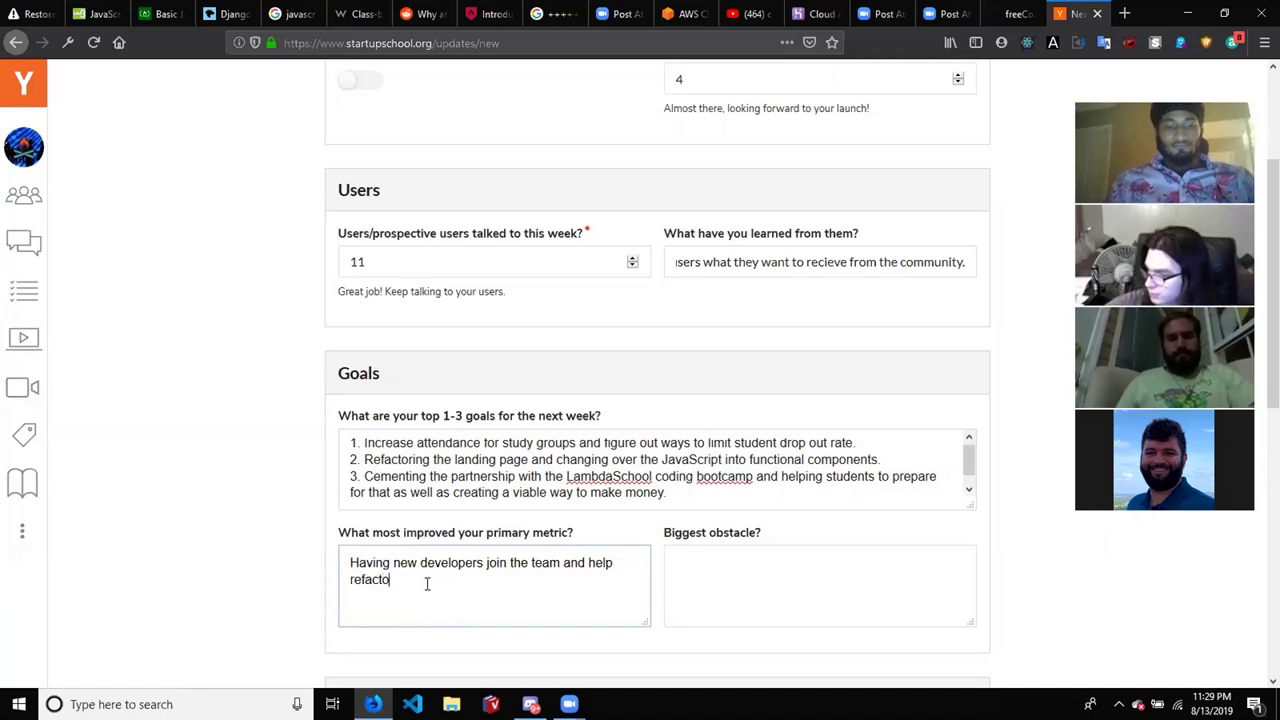
{"action": "type", "text": "r the code "}
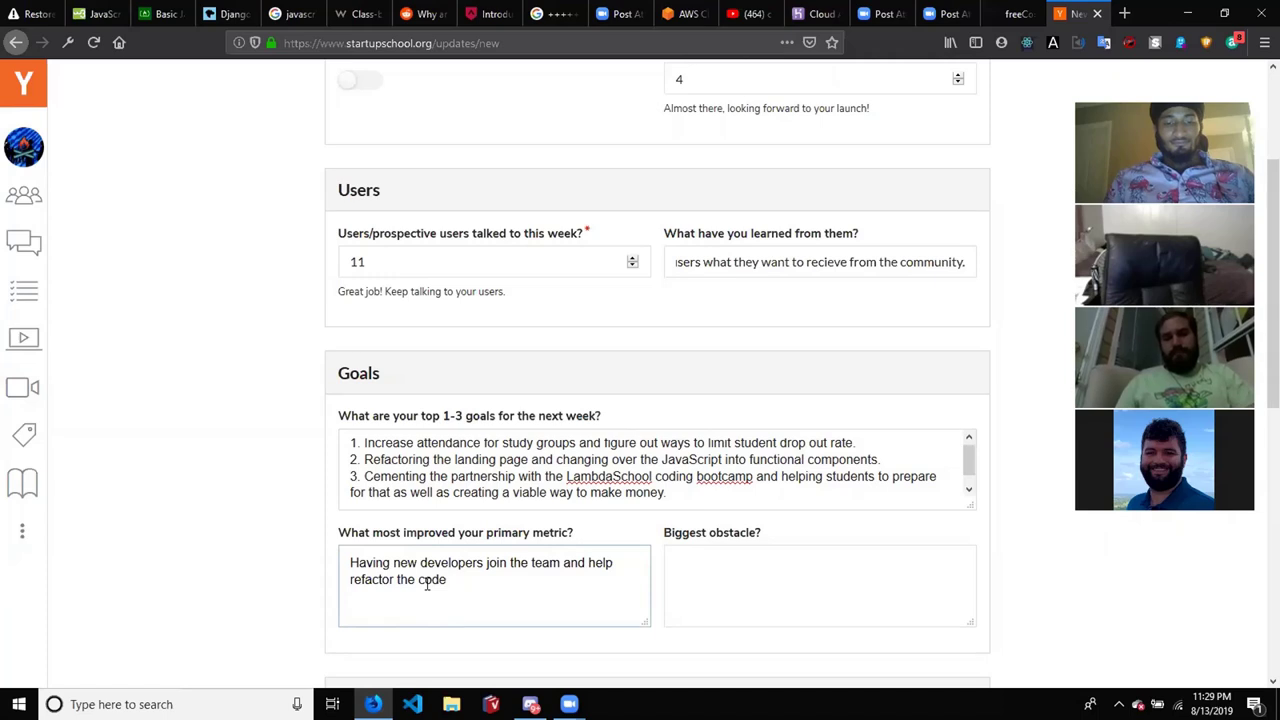
{"action": "type", "text": "helped y"}
{"action": "key", "text": "BackSpace"}
{"action": "type", "text": "us"}
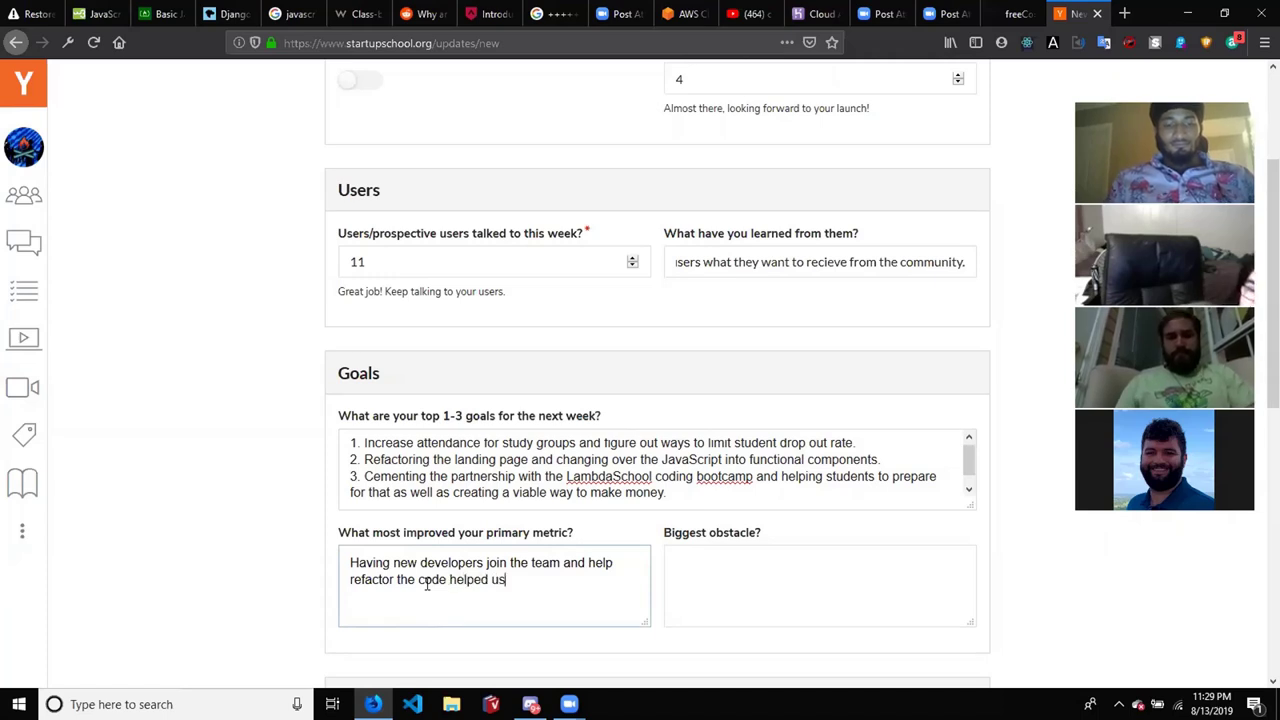
Extend the primary metric answer with "because it allows us to launch quicker and focus our attention on"
{"action": "type", "text": " because"}
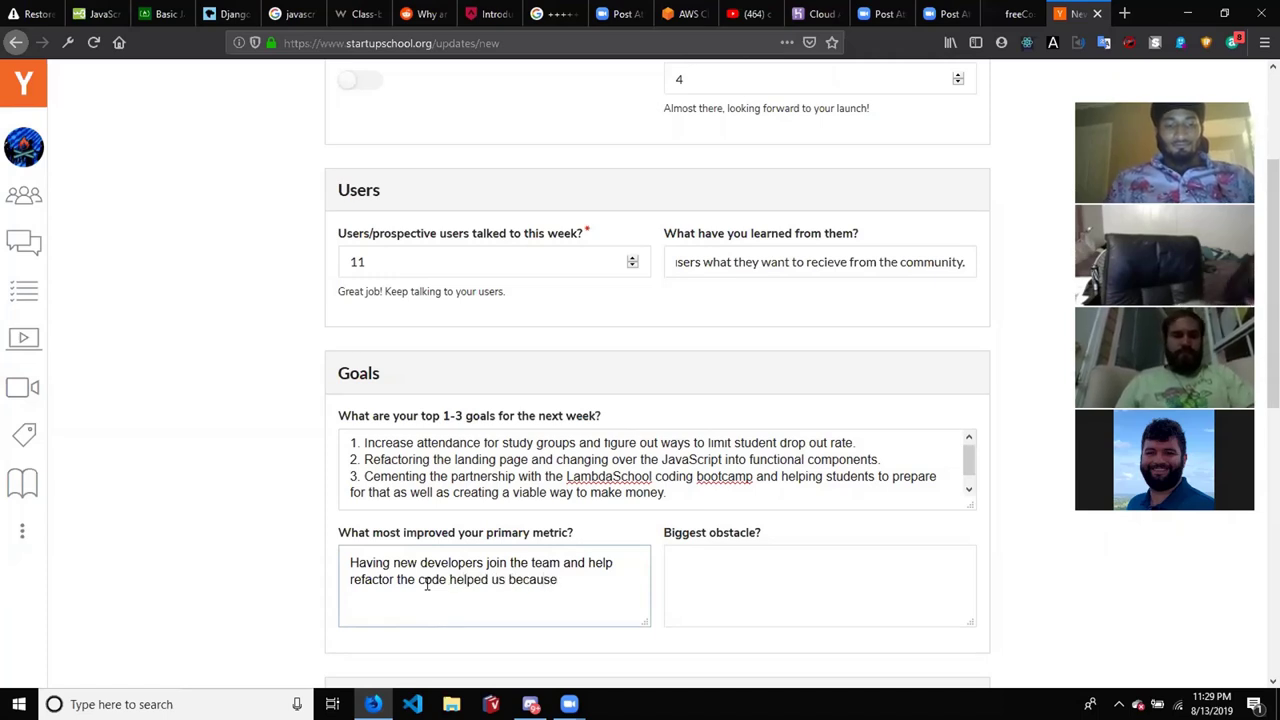
{"action": "type", "text": " it allows "}
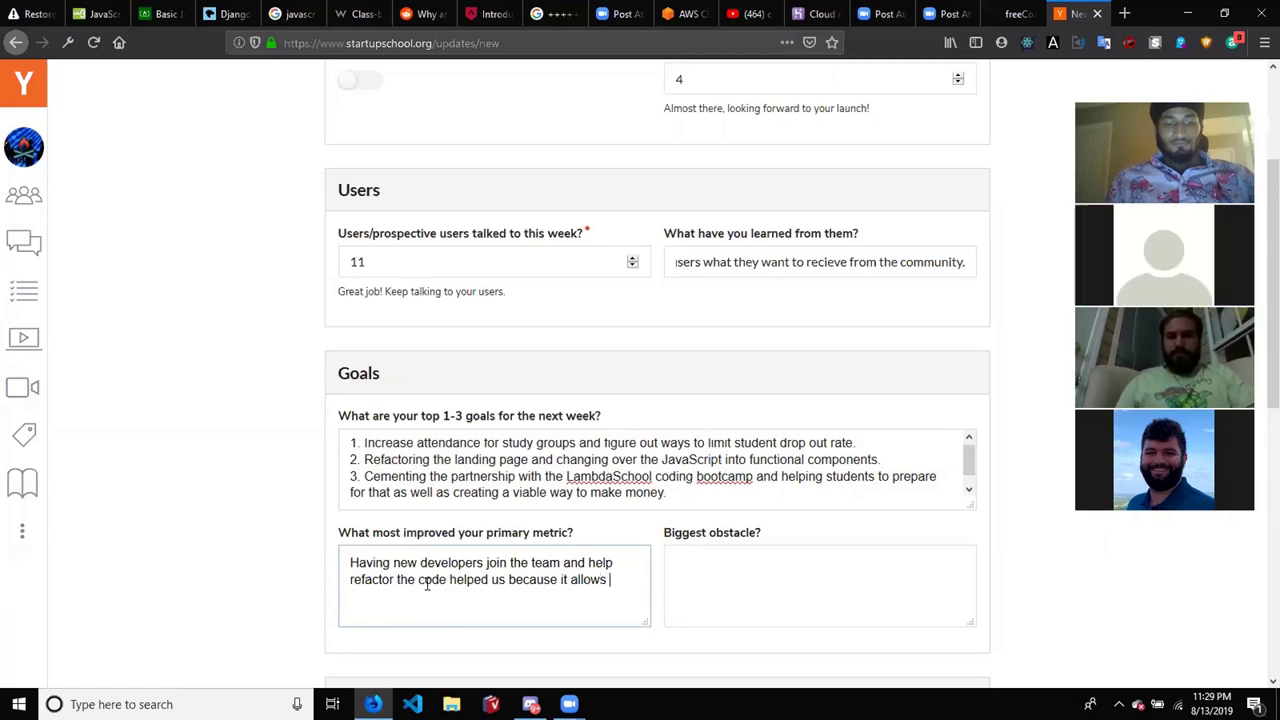
{"action": "type", "text": "us to launch "}
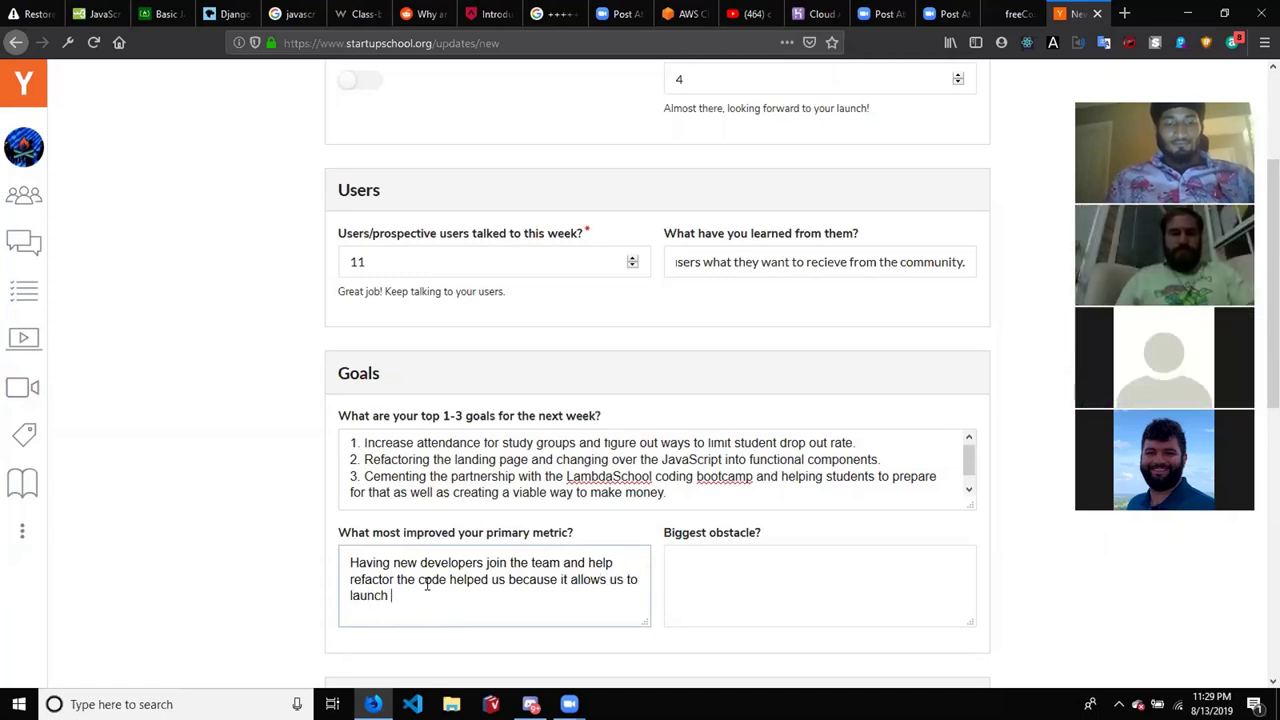
{"action": "type", "text": "quicker and focus o"}
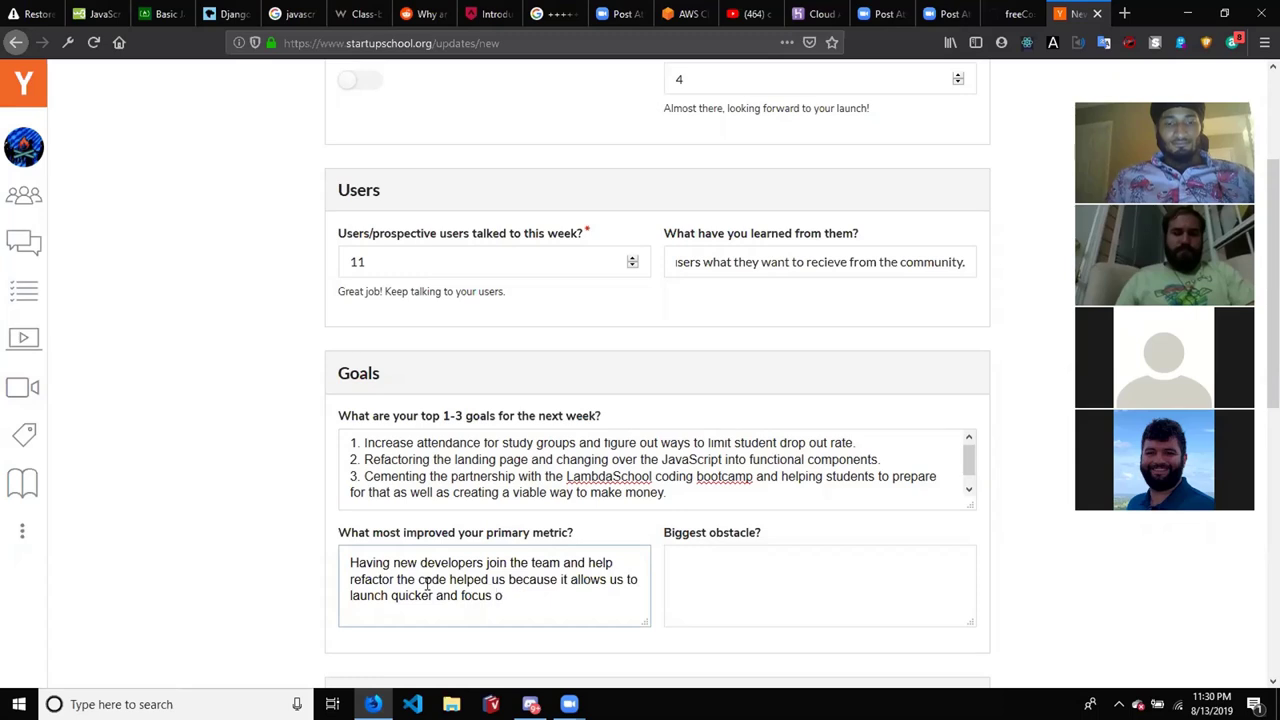
{"action": "type", "text": "ur attent"}
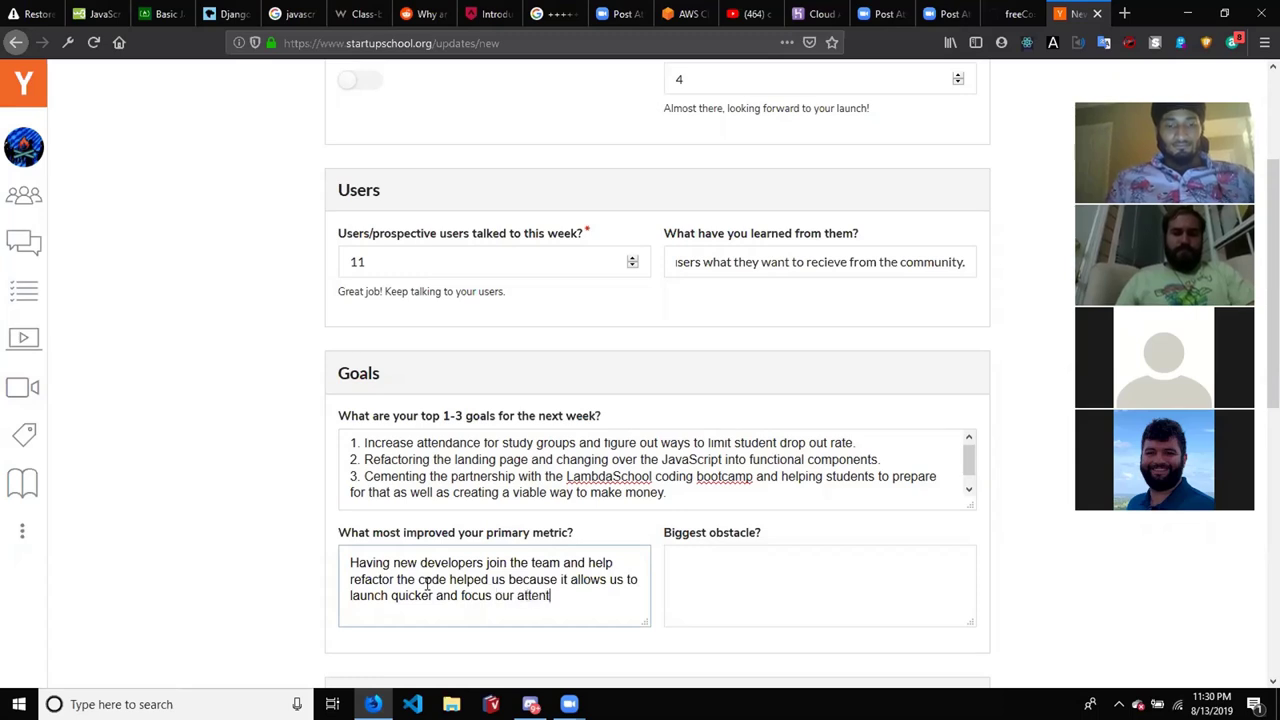
{"action": "type", "text": "ion on h"}
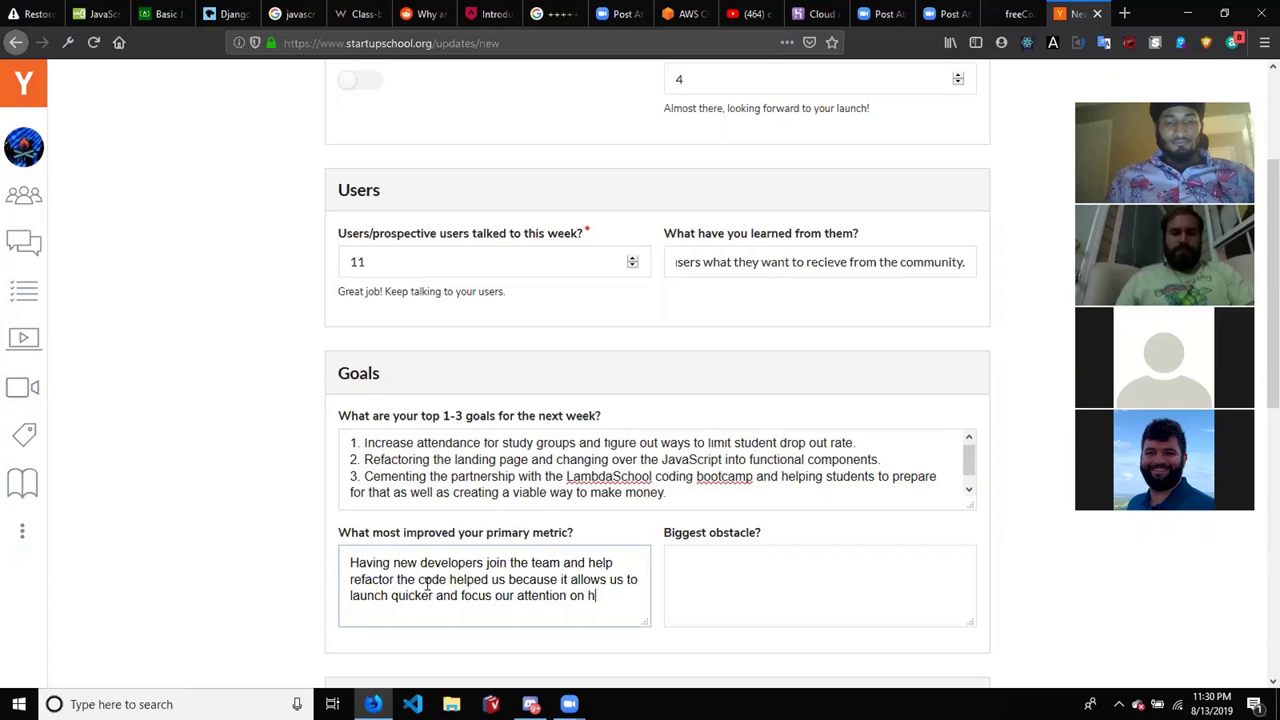
Finish the primary metric answer with "helping more people.", correcting the misspelled "helping" and replacing "new"
{"action": "type", "text": "lping new"}
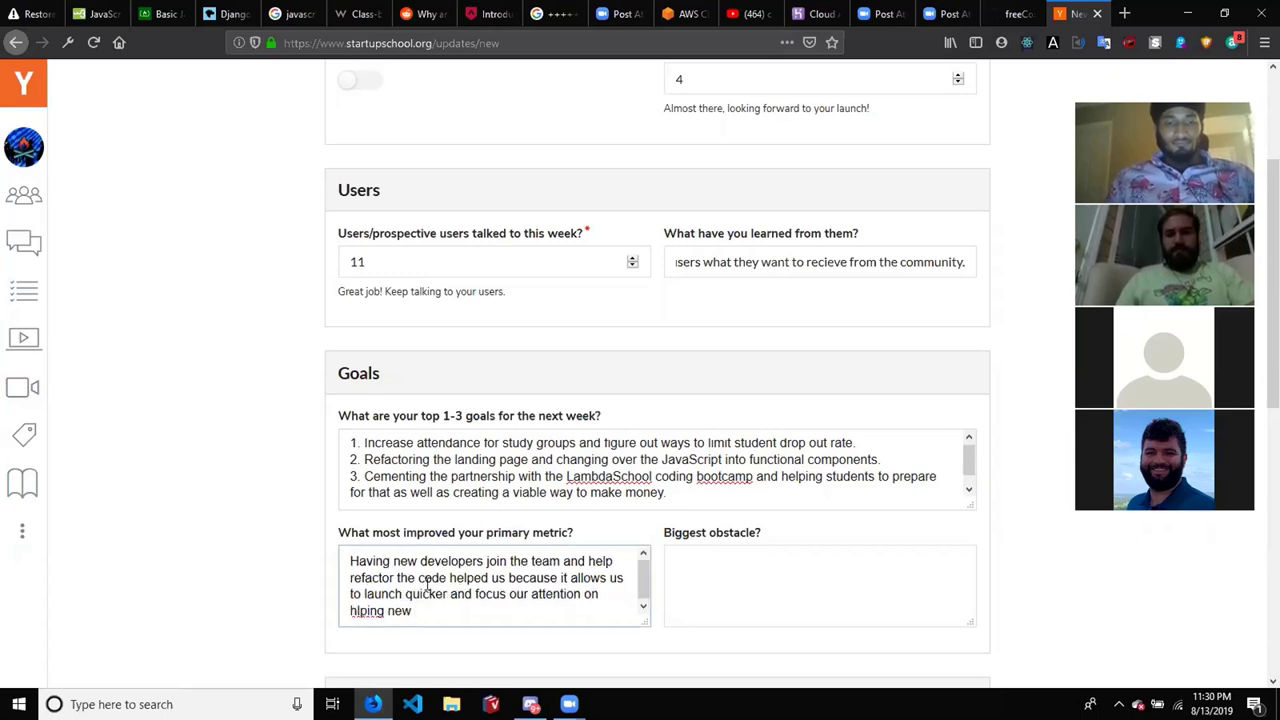
{"action": "key", "text": "BackSpace"}
{"action": "key", "text": "BackSpace"}
{"action": "key", "text": "BackSpace"}
{"action": "key", "text": "BackSpace"}
{"action": "key", "text": "BackSpace"}
{"action": "key", "text": "BackSpace"}
{"action": "key", "text": "BackSpace"}
{"action": "key", "text": "BackSpace"}
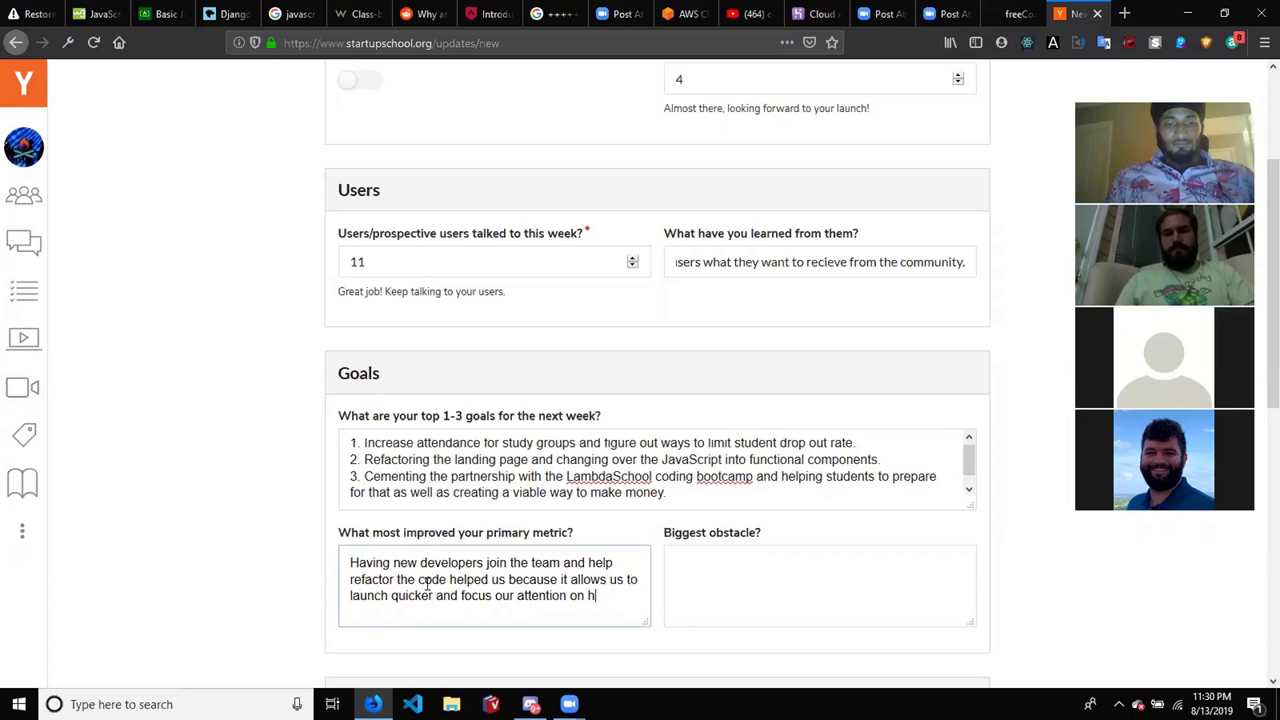
{"action": "type", "text": "ping more "}
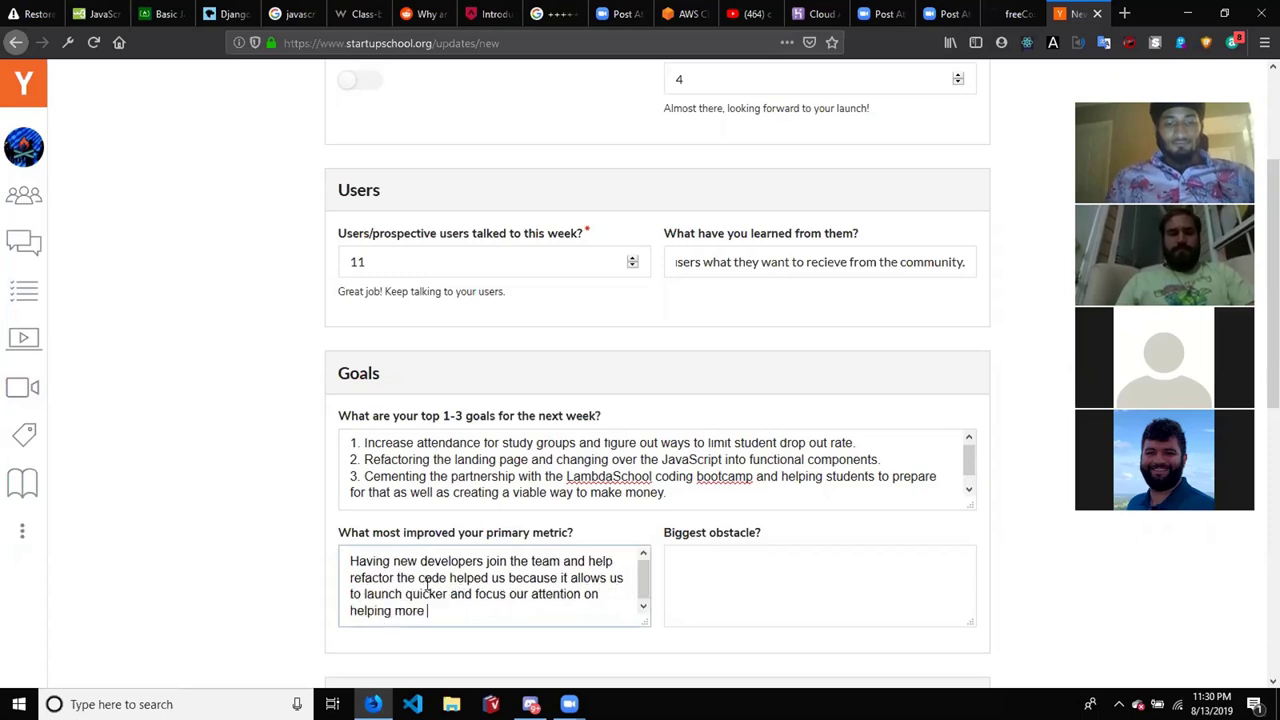
{"action": "type", "text": "people."}
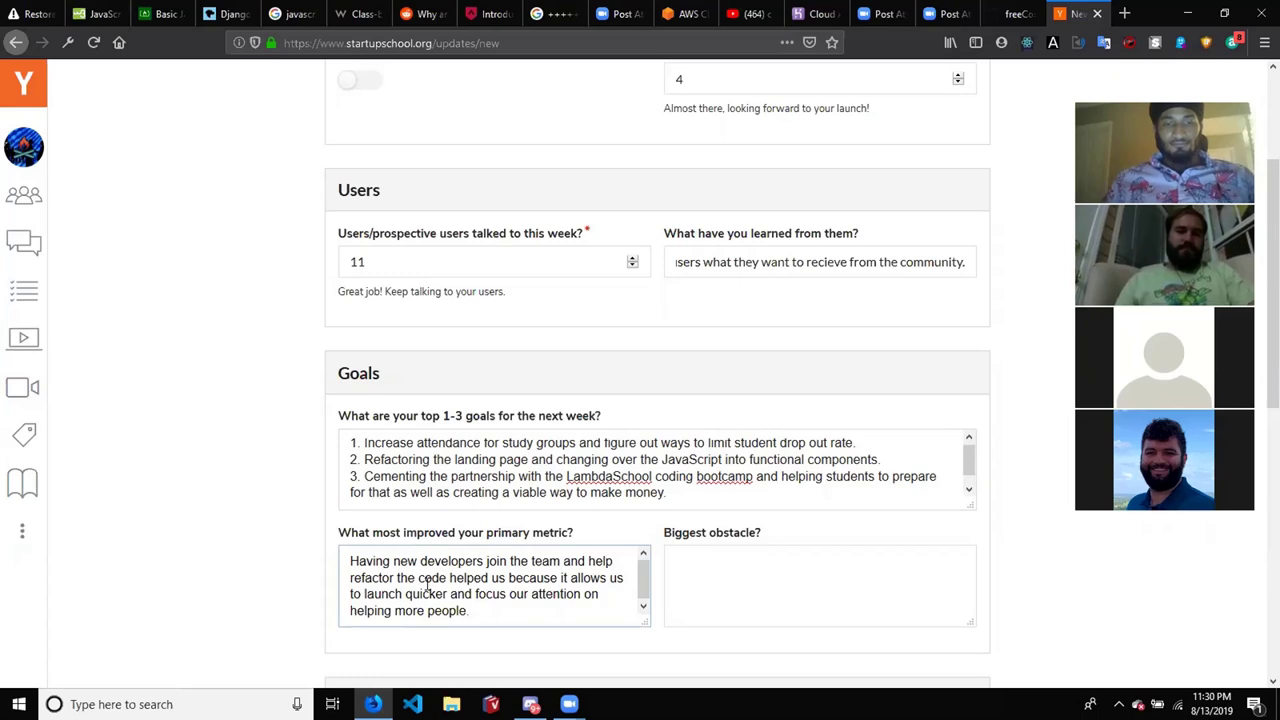
Begin the biggest obstacle answer with "Since we are free at the moment our biggest obstacle is finding"
{"action": "left_click", "coordinate": [708, 580]}
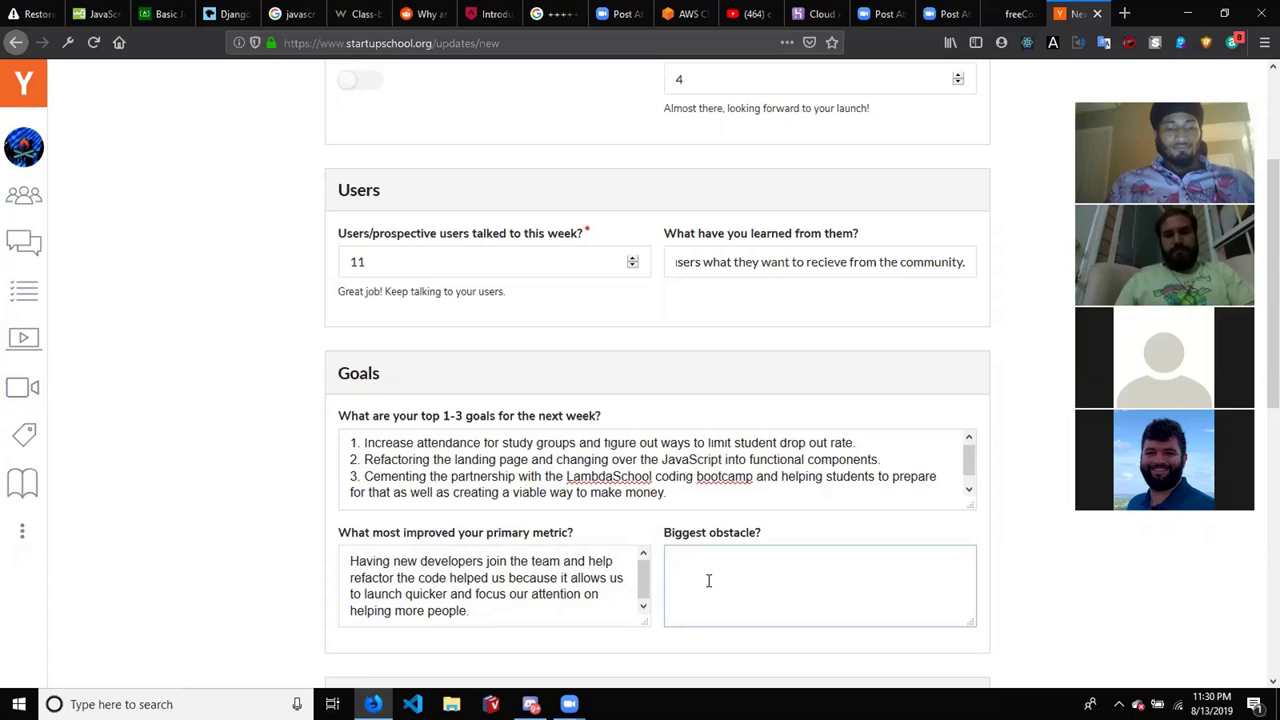
{"action": "type", "text": "Since we a"}
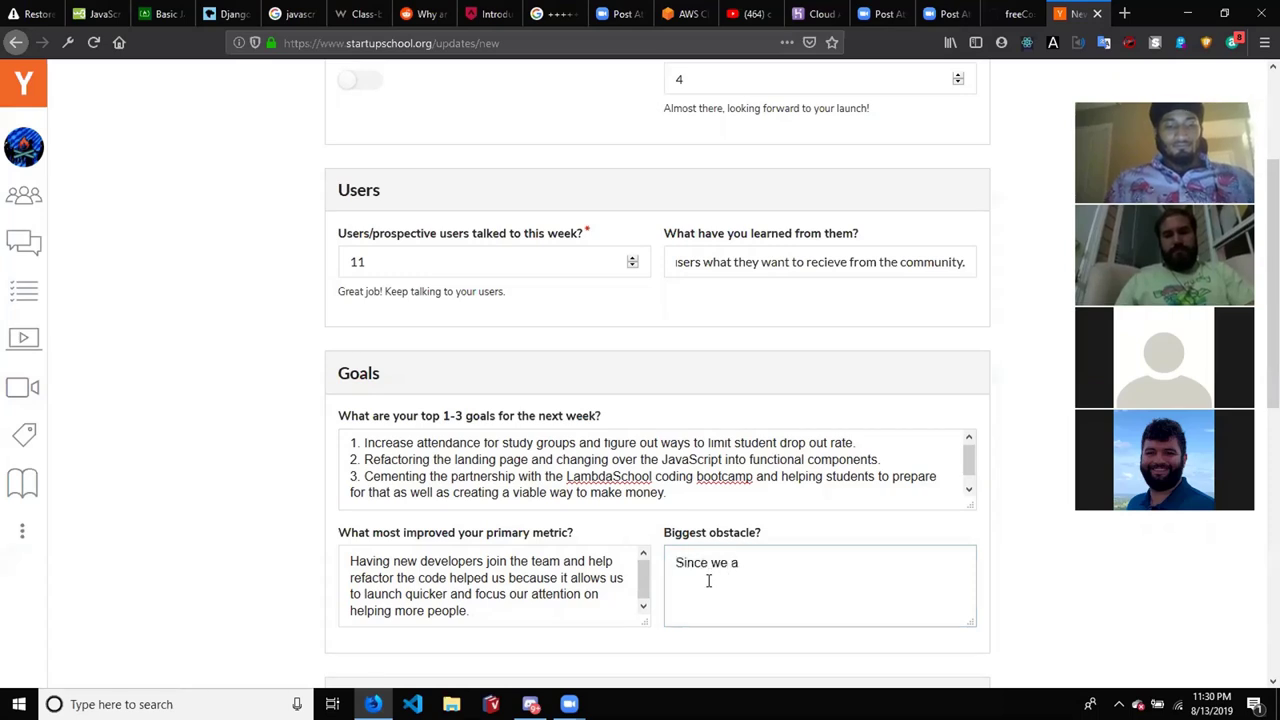
{"action": "type", "text": "re free "}
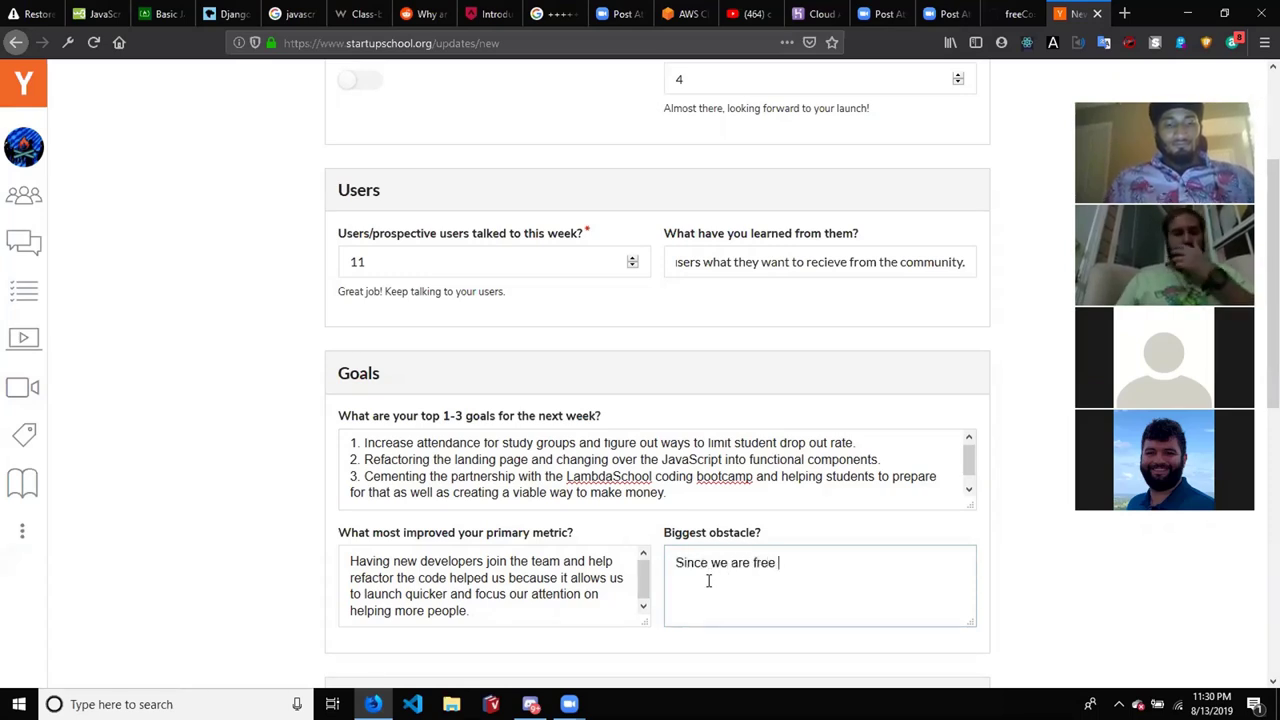
{"action": "type", "text": "at the mome"}
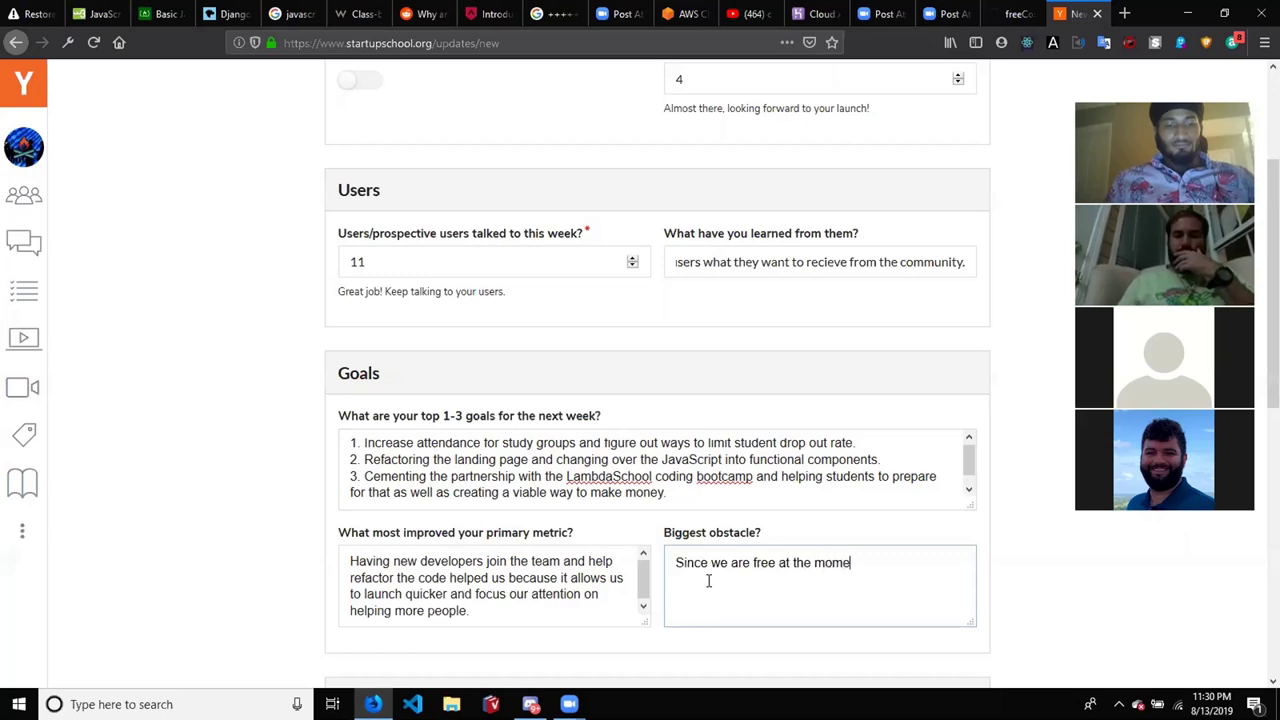
{"action": "type", "text": "nt our bigg"}
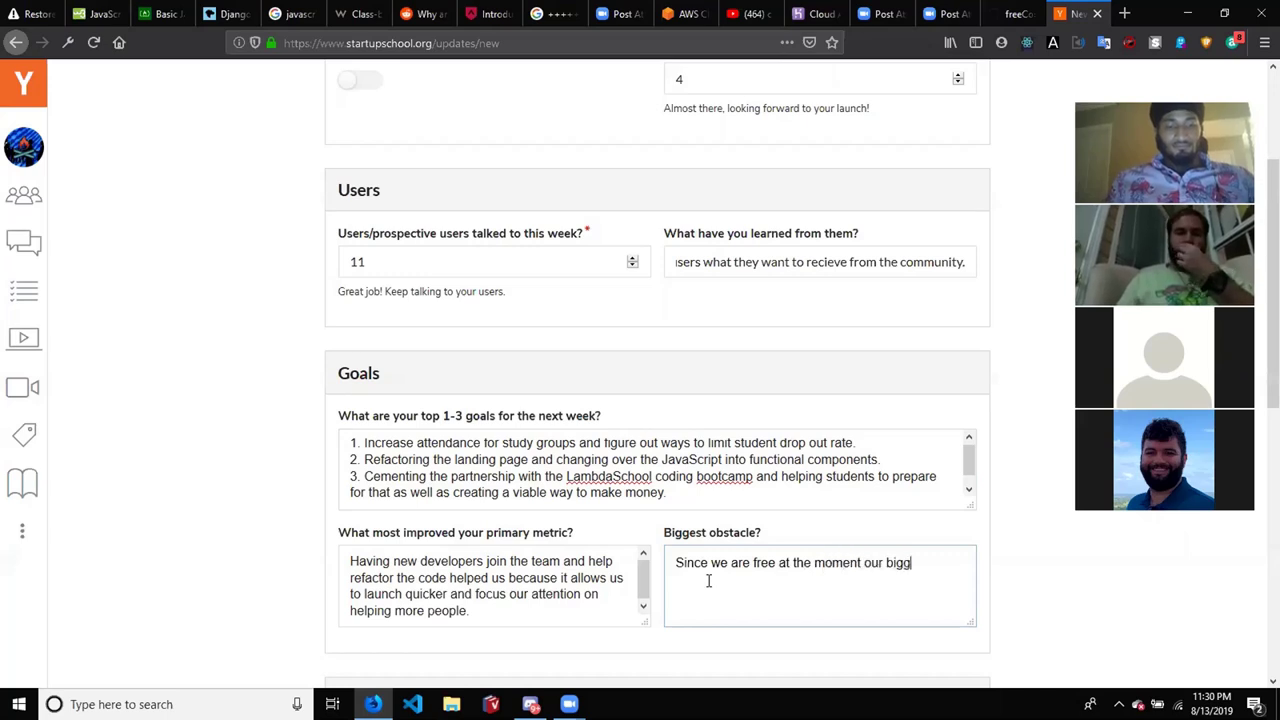
{"action": "type", "text": "est obstac"}
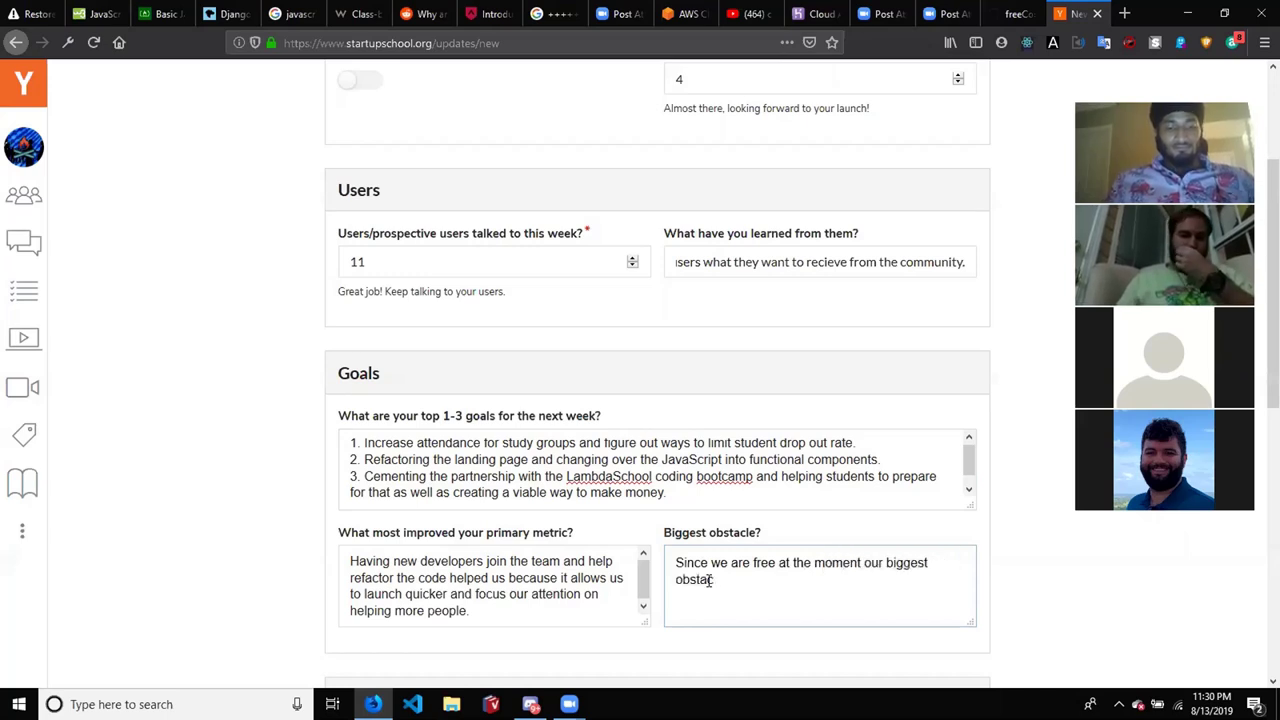
{"action": "type", "text": "le is finding"}
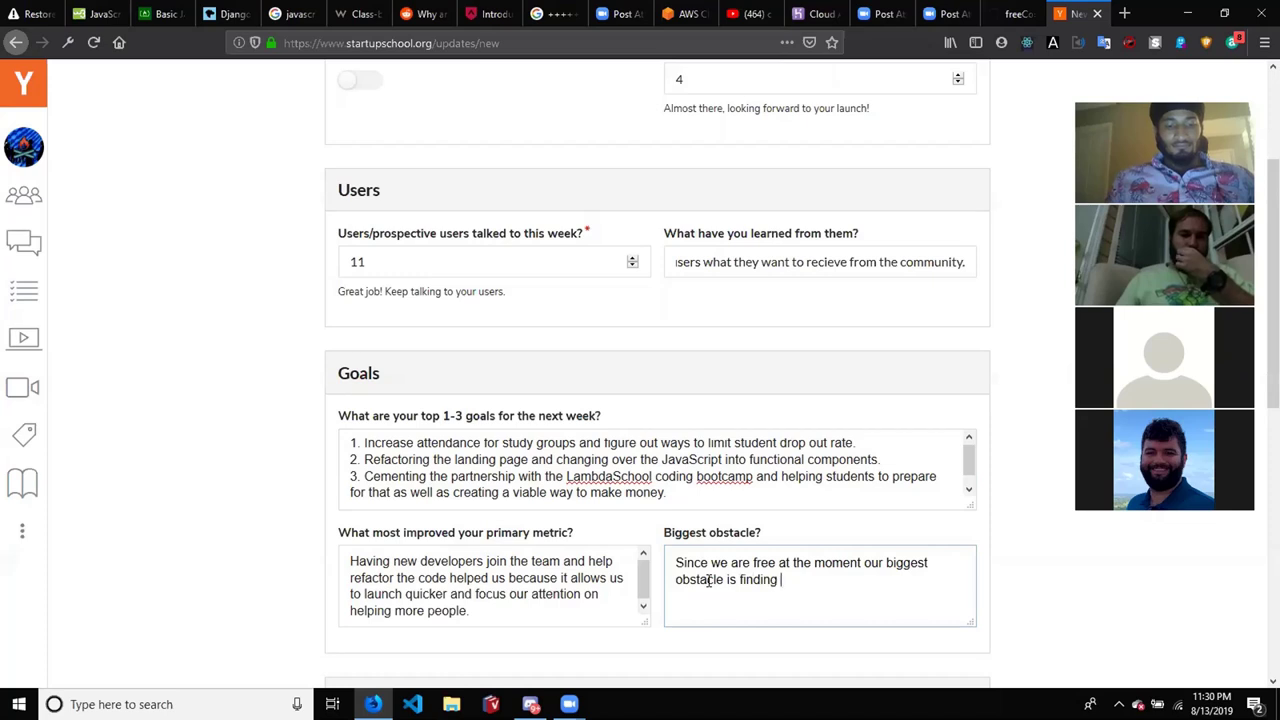
Continue the biggest obstacle answer with "a way to keep users engaged instead of taking"
{"action": "type", "text": " a way to keep us"}
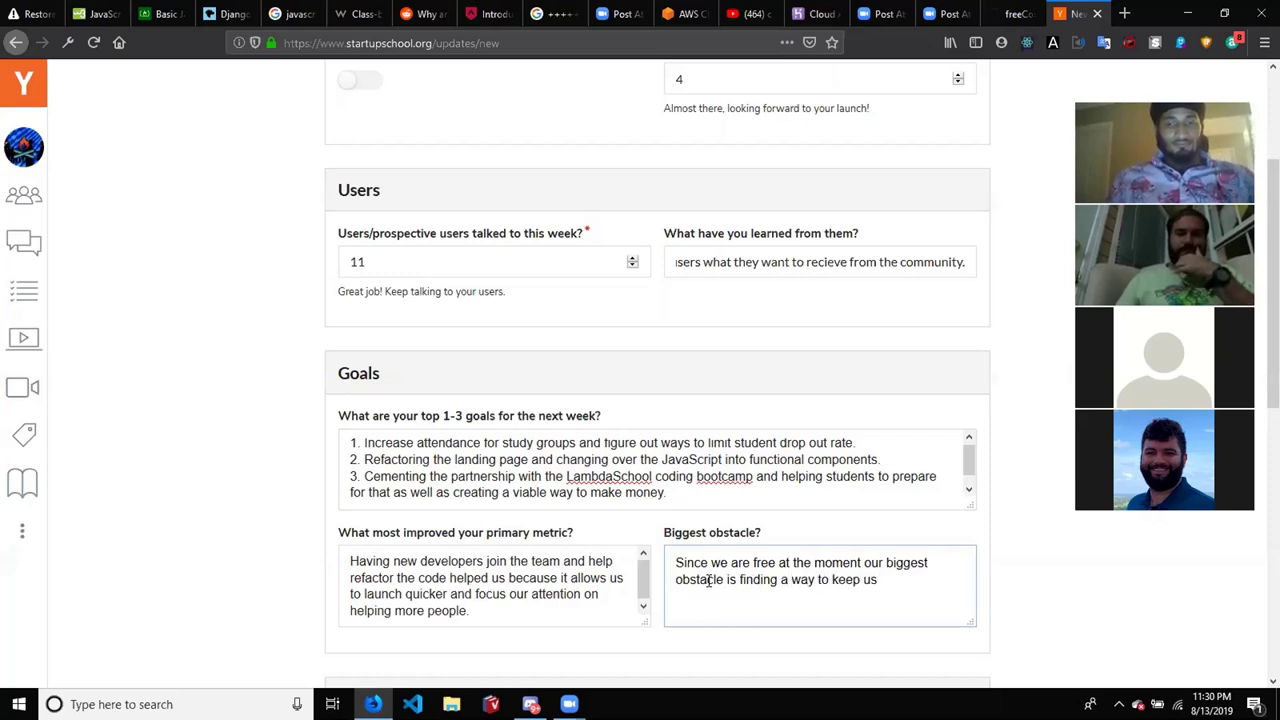
{"action": "type", "text": "ers"}
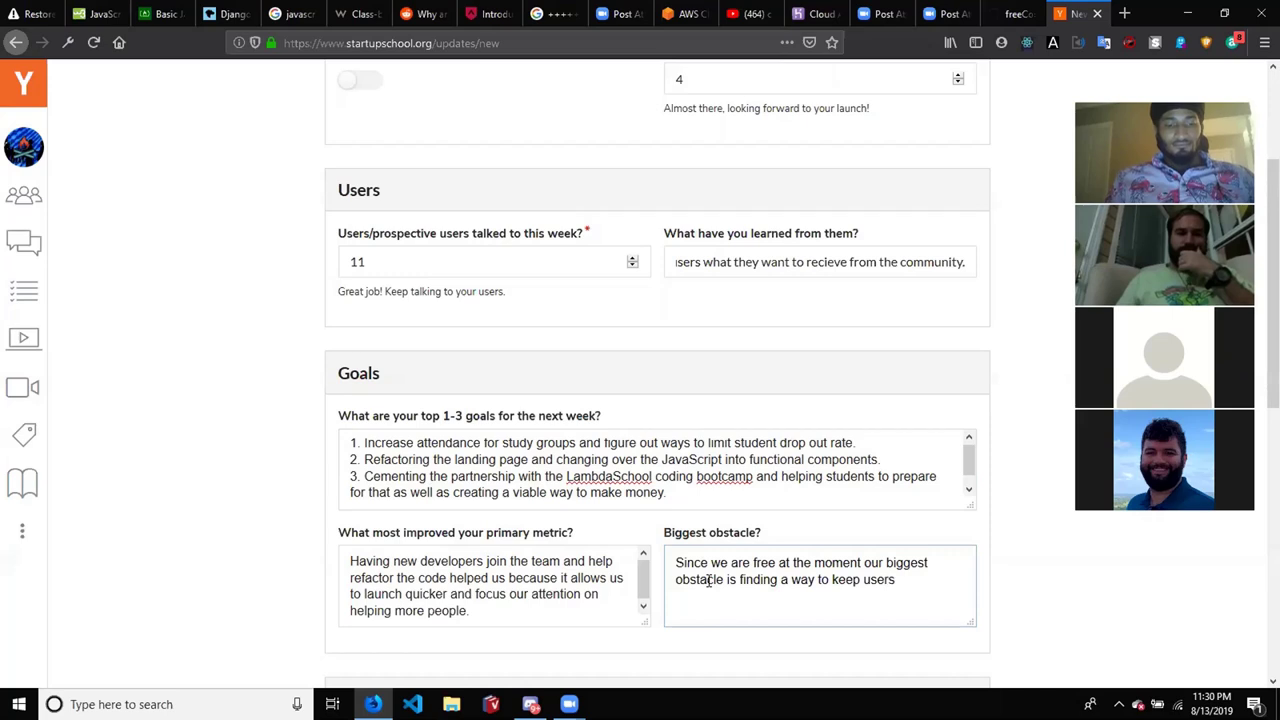
{"action": "type", "text": " engaged"}
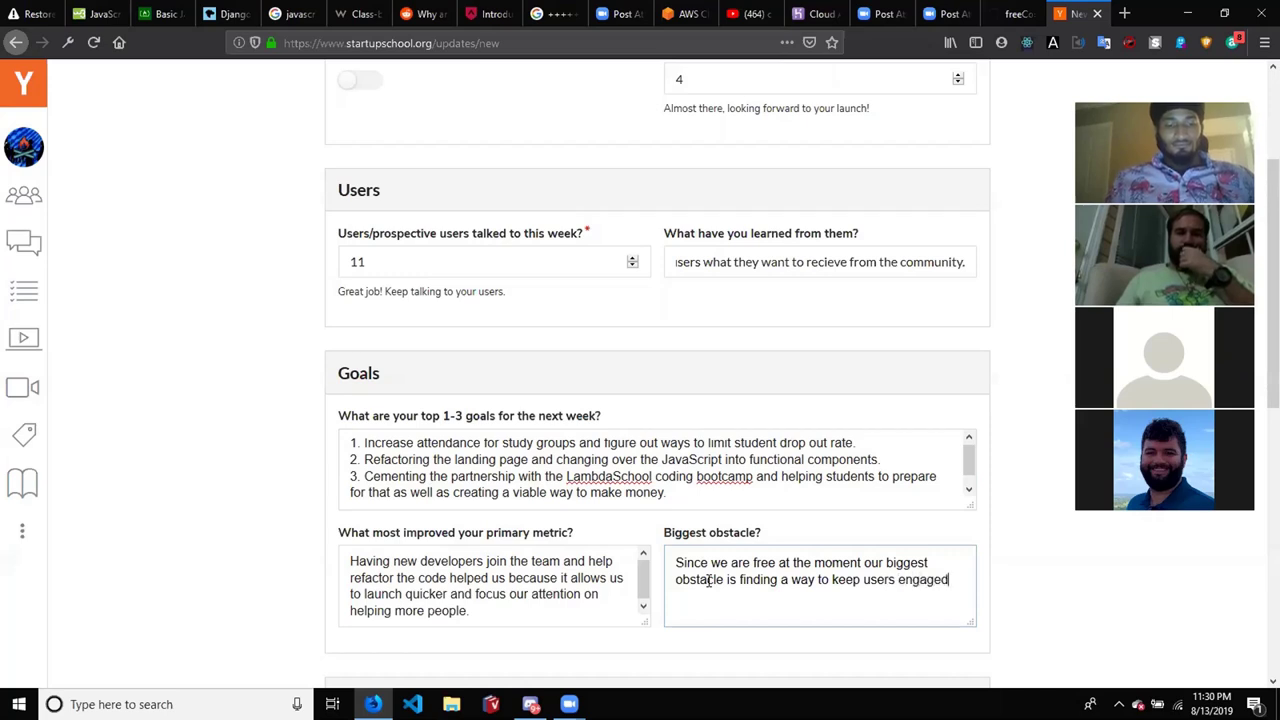
{"action": "type", "text": " instead of "}
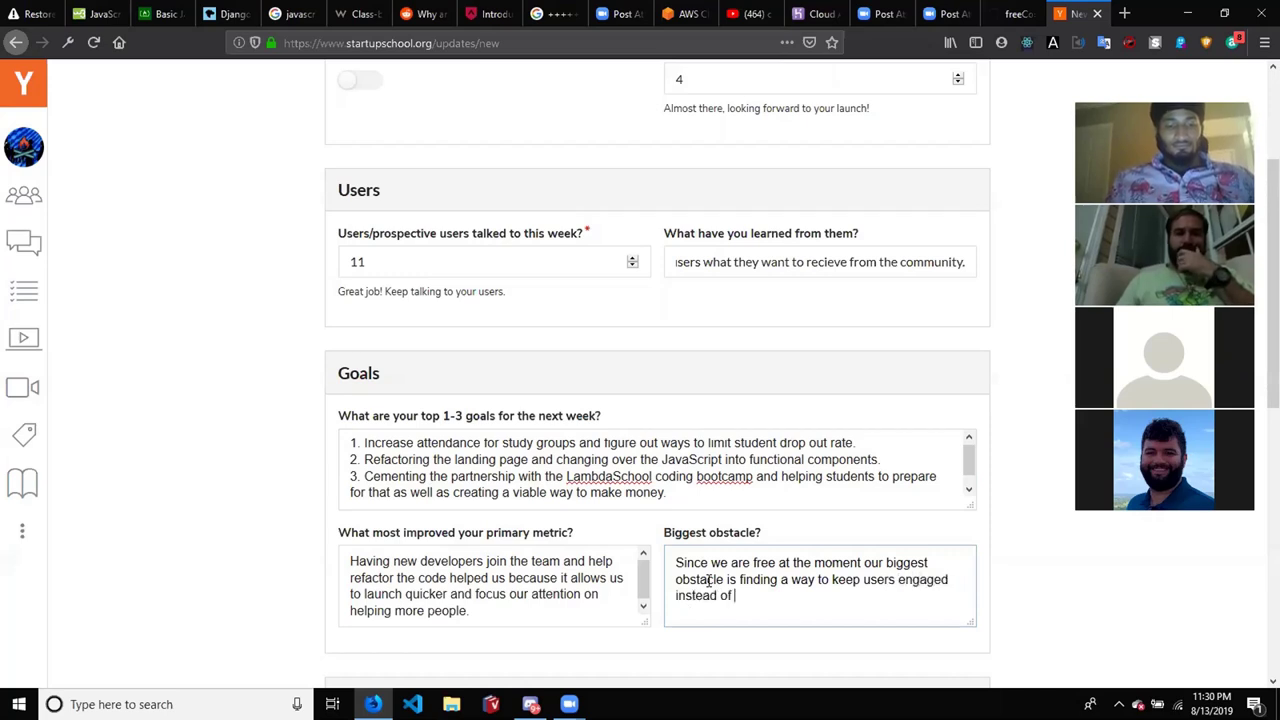
{"action": "type", "text": "taking "}
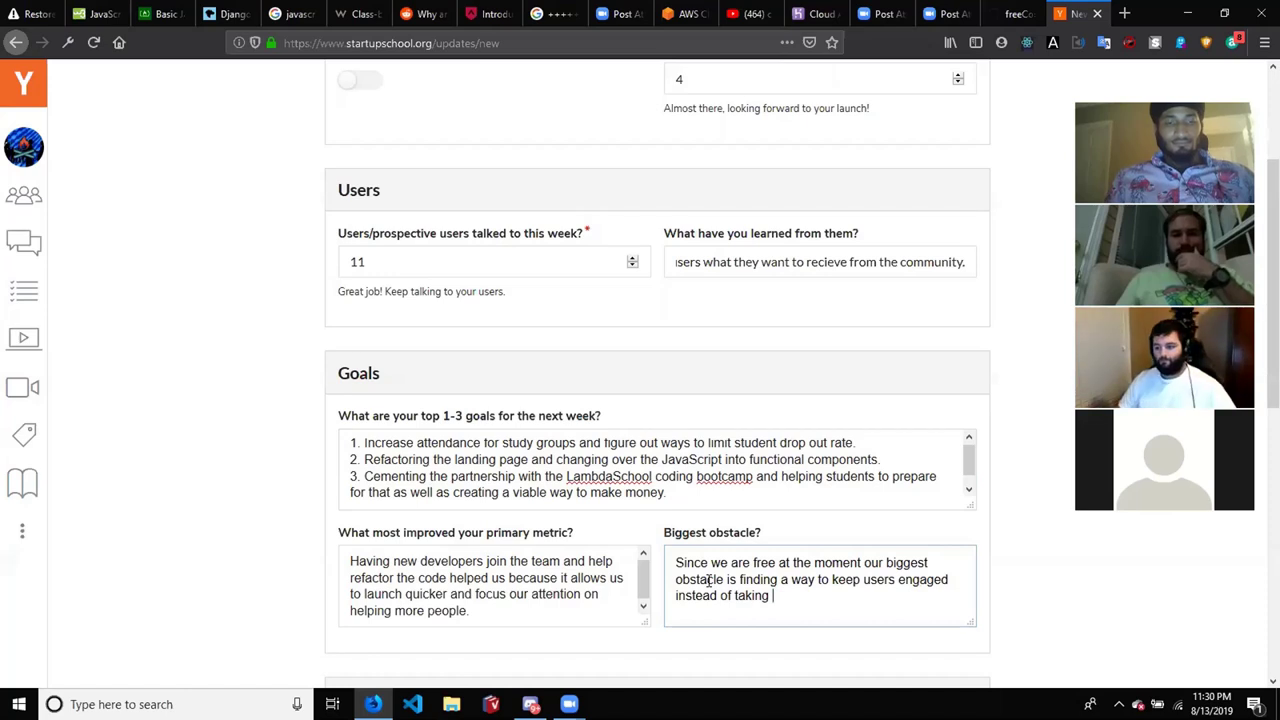
Complete the biggest obstacle answer with "the educcation for granted or dropping out."
{"action": "type", "text": "the "}
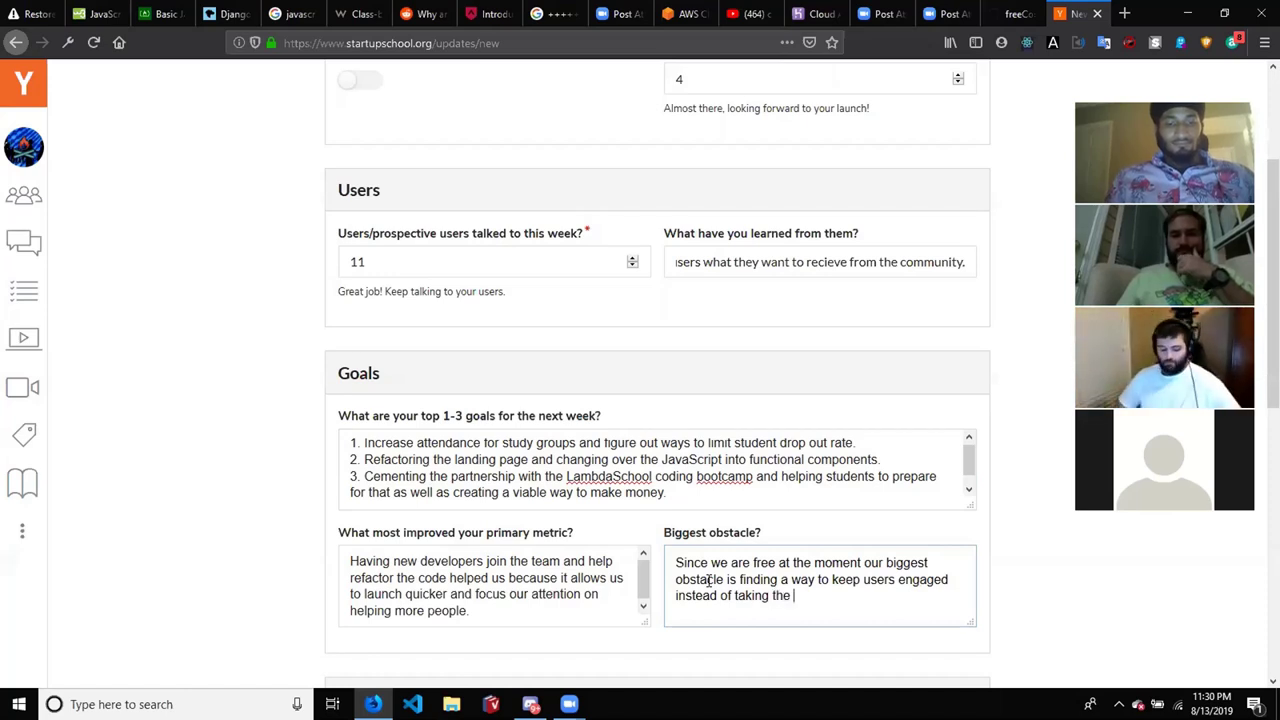
{"action": "type", "text": "educ"}
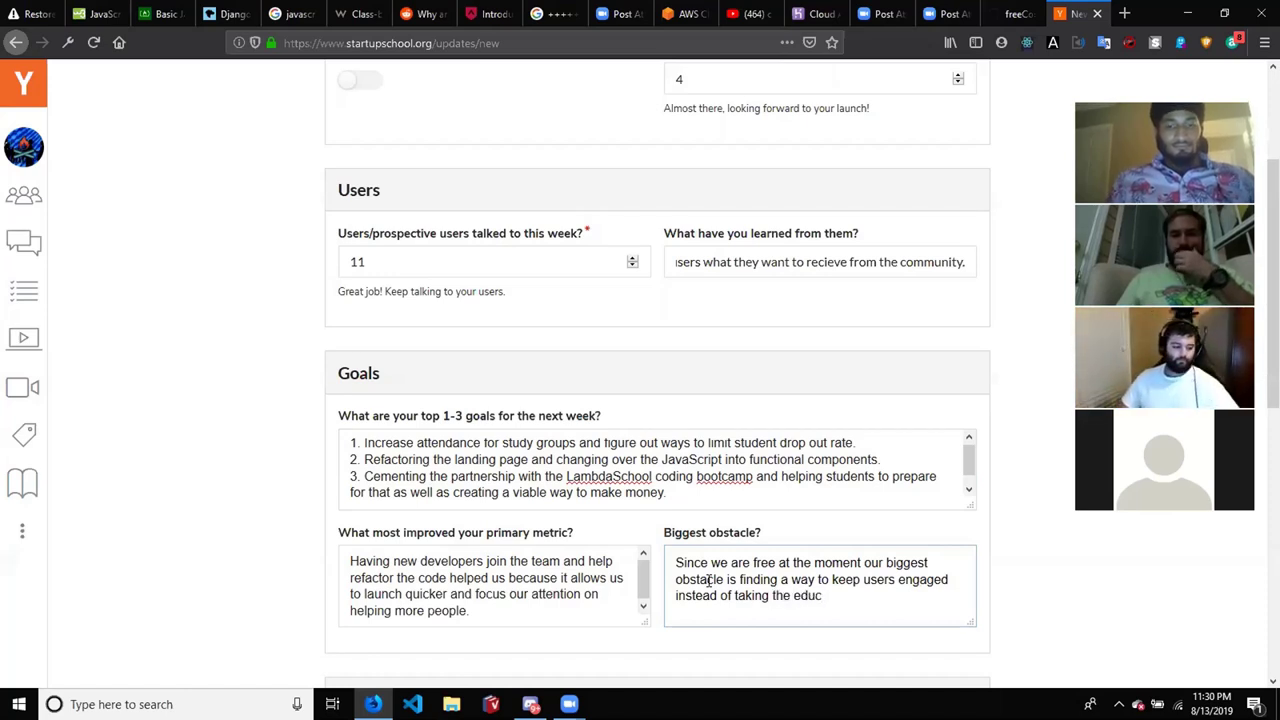
{"action": "type", "text": "cation "}
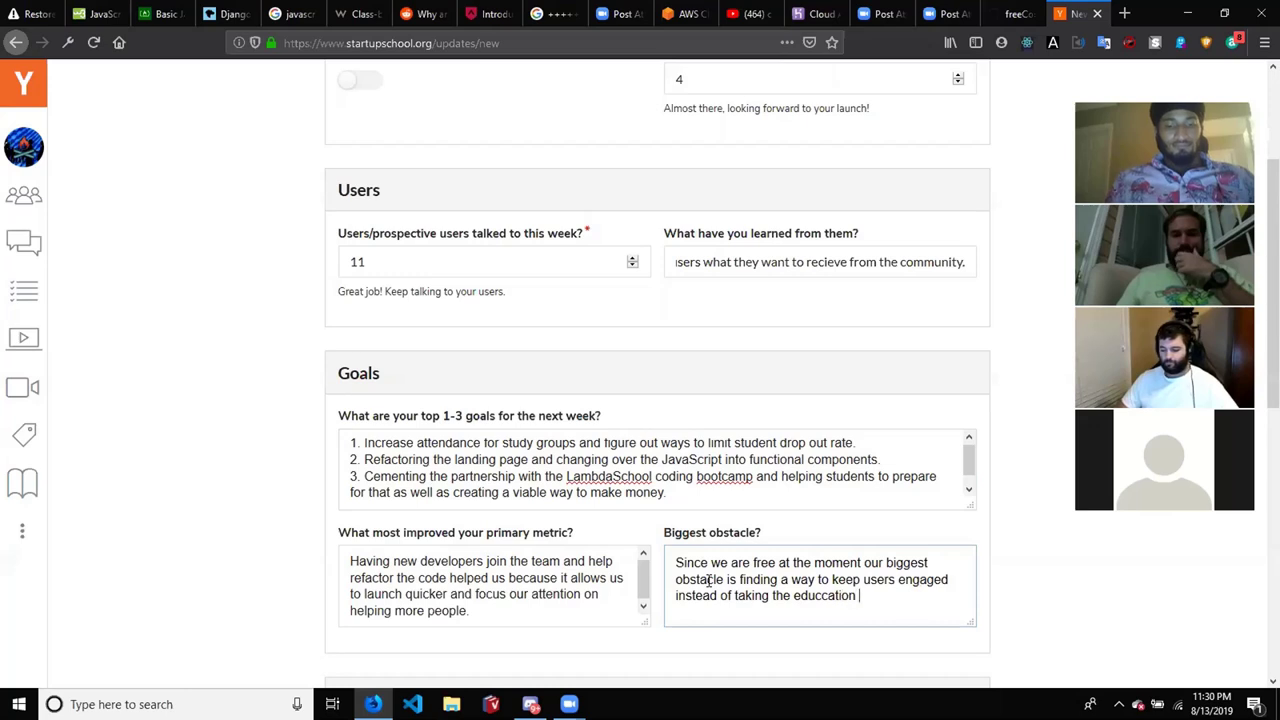
{"action": "type", "text": "for granted"}
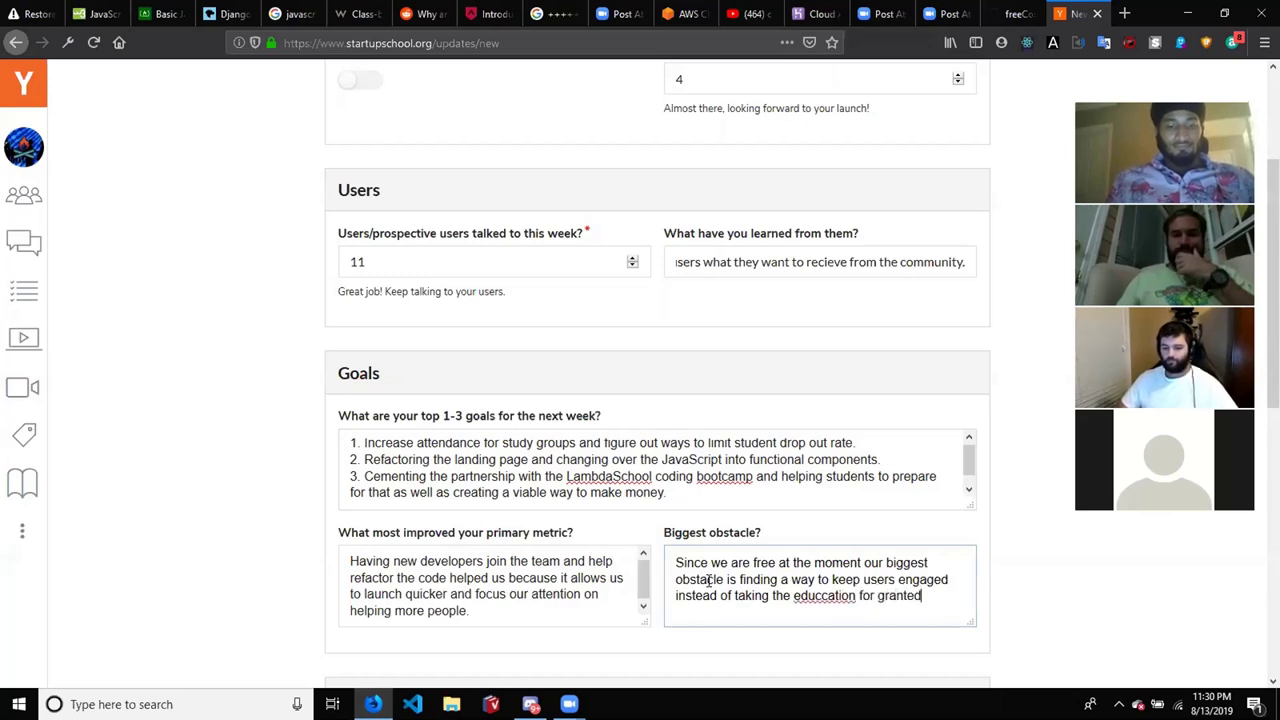
{"action": "type", "text": " or dropping out"}
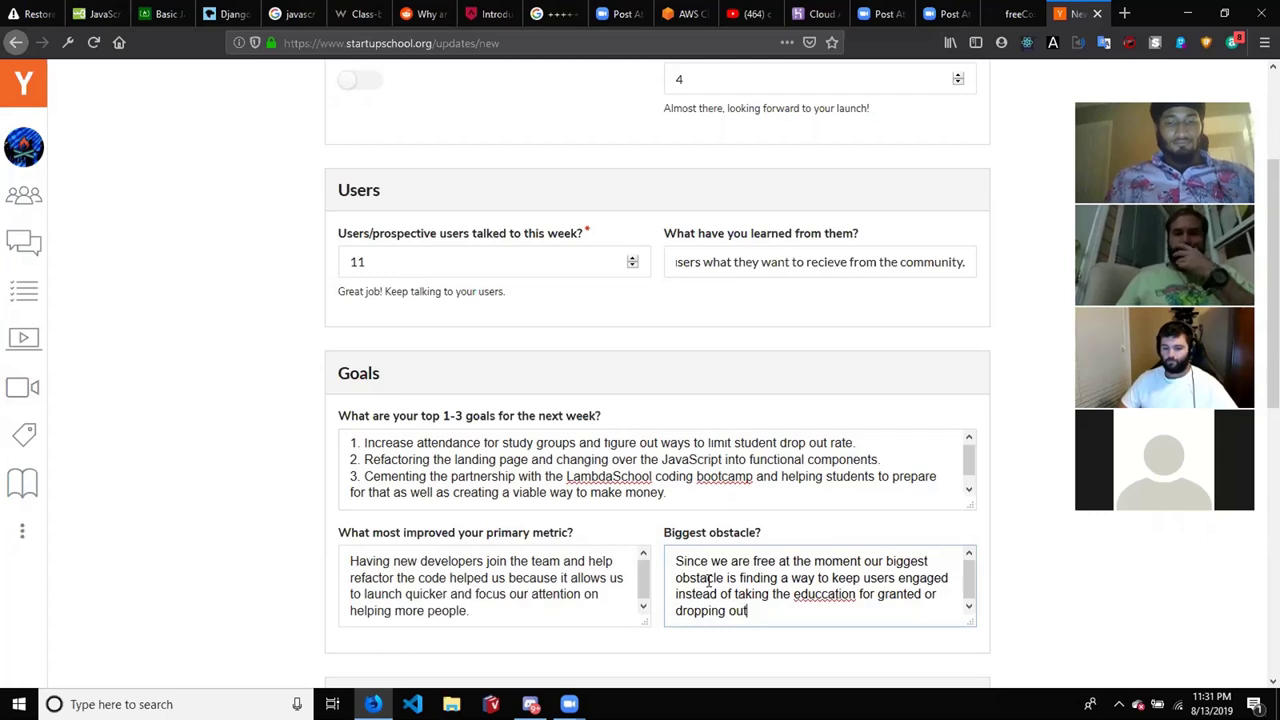
{"action": "type", "text": "."}
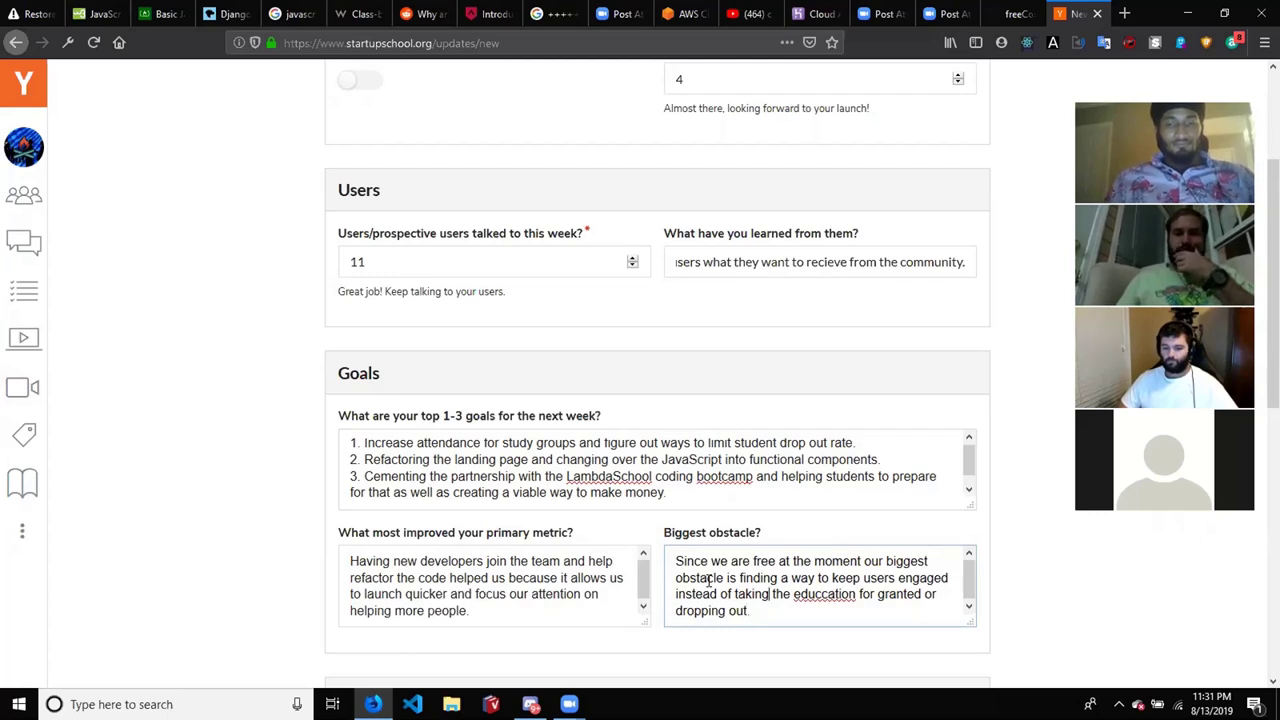
Correct the misspelled word to "education" in the biggest obstacle answer and leave the field
{"action": "key", "text": "Right"}
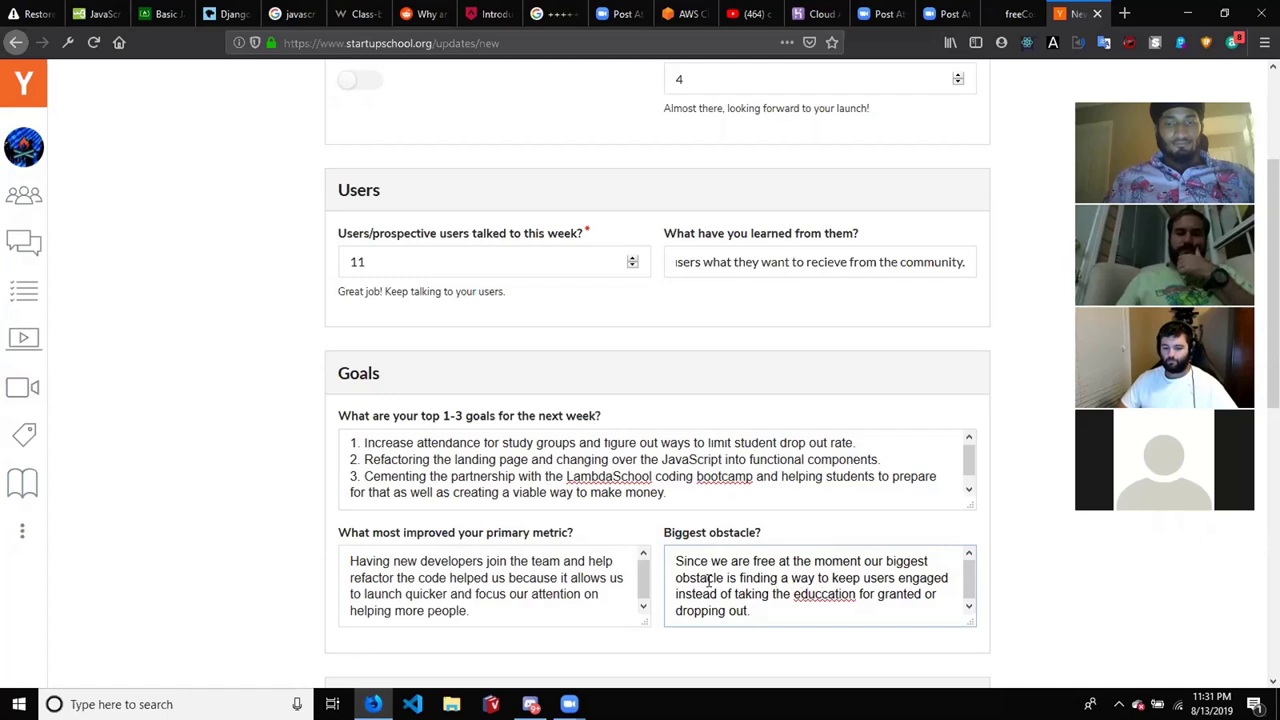
{"action": "key", "text": "BackSpace"}
{"action": "key", "text": "ctrl+End"}
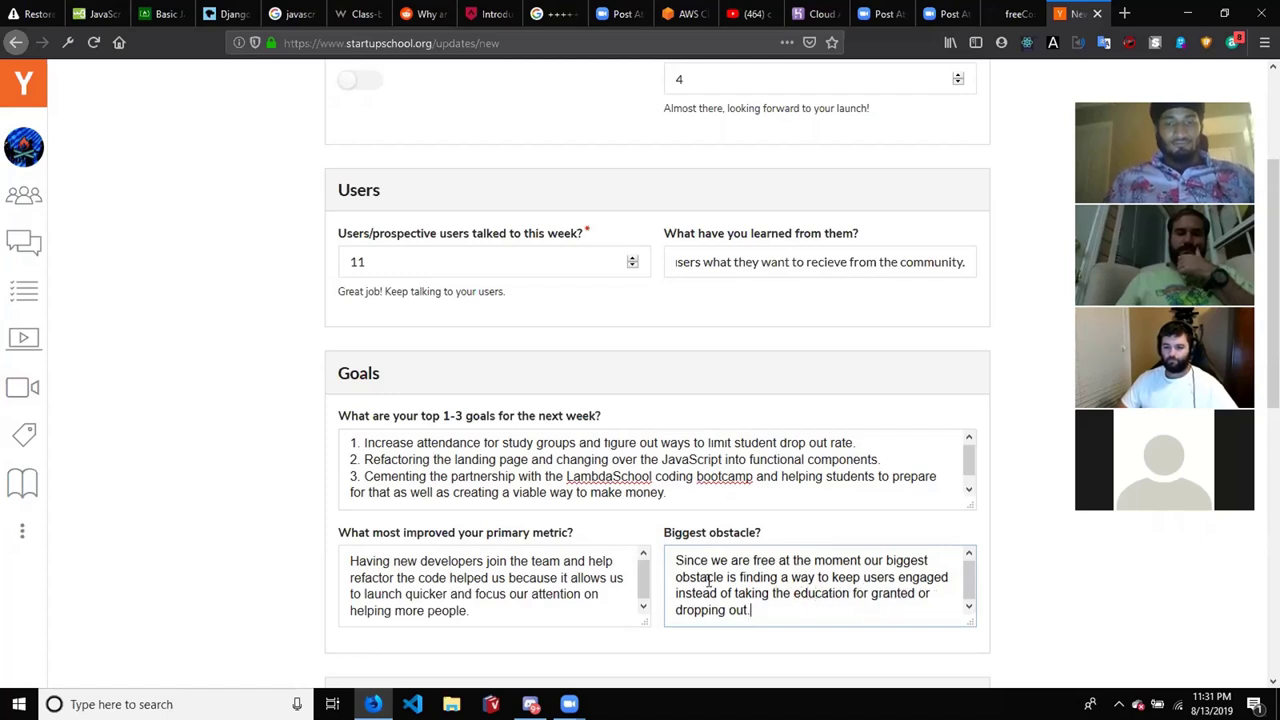
{"action": "left_click", "coordinate": [995, 523]}
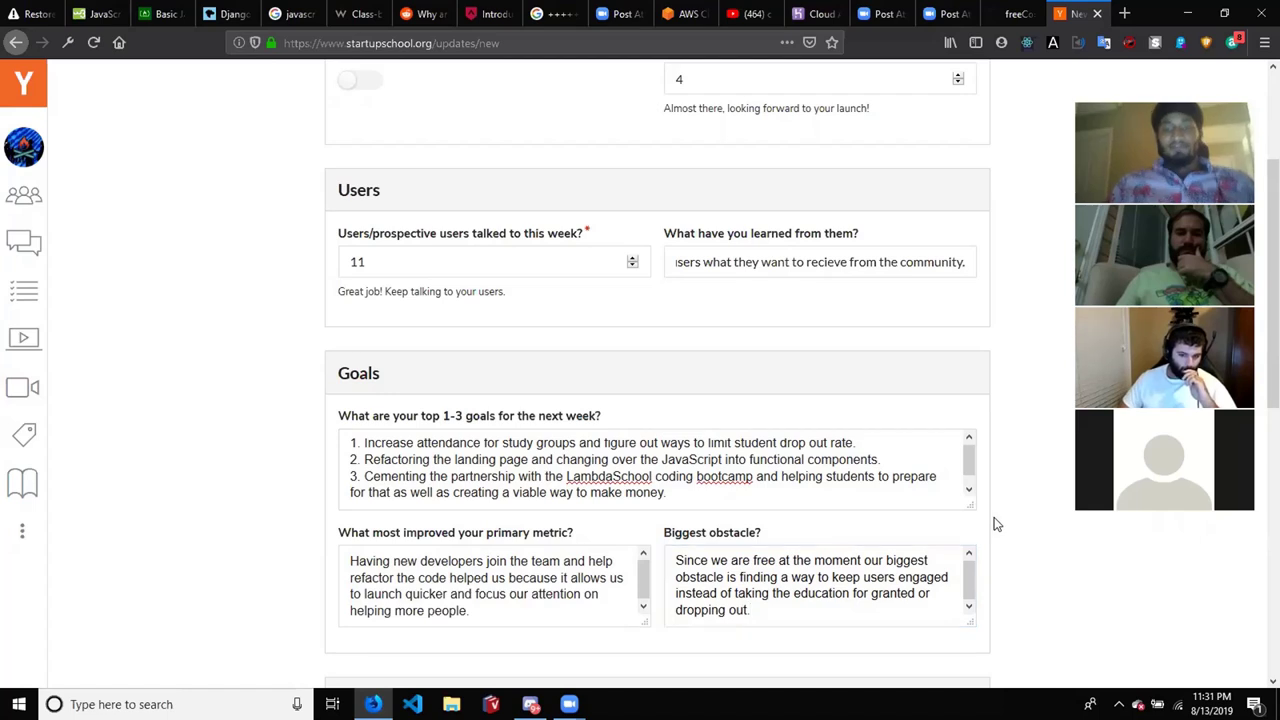
Set the morale rating to "10 – We couldn't be more excited and optimistic!"
{"action": "scroll", "coordinate": [995, 523], "scroll_direction": "down", "scroll_amount": 3}
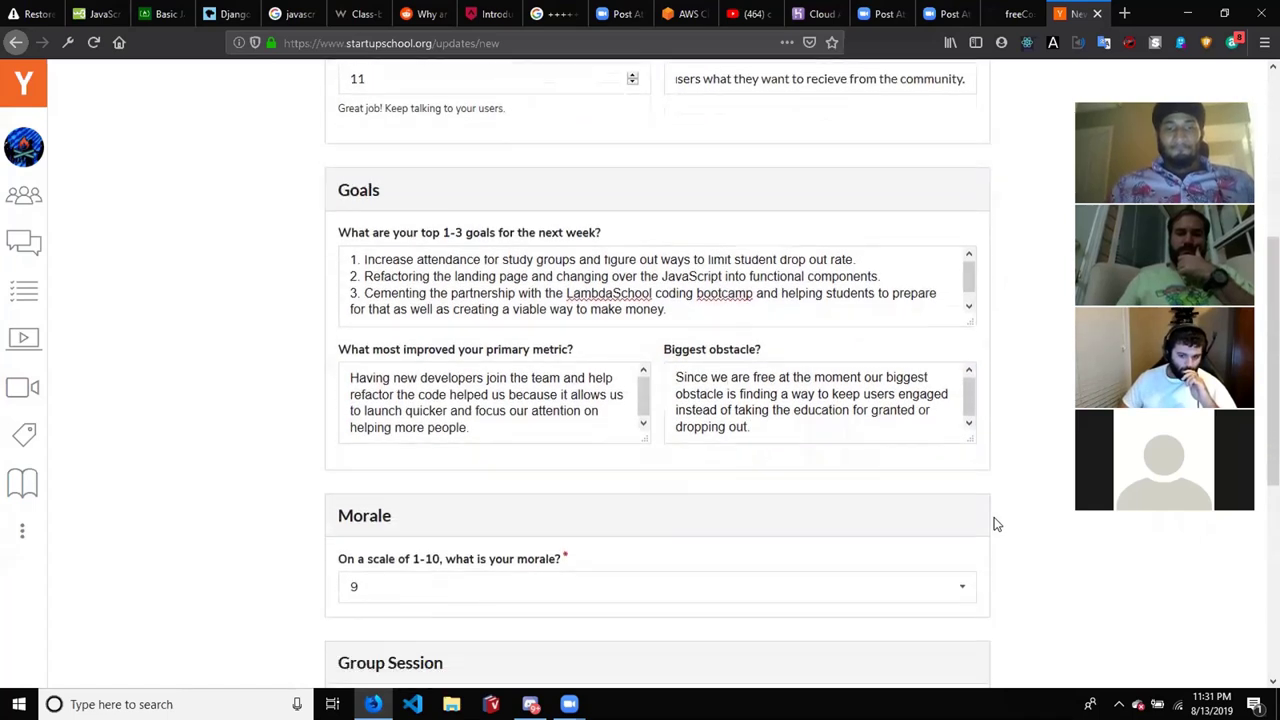
{"action": "scroll", "coordinate": [995, 523], "scroll_direction": "down", "scroll_amount": 1}
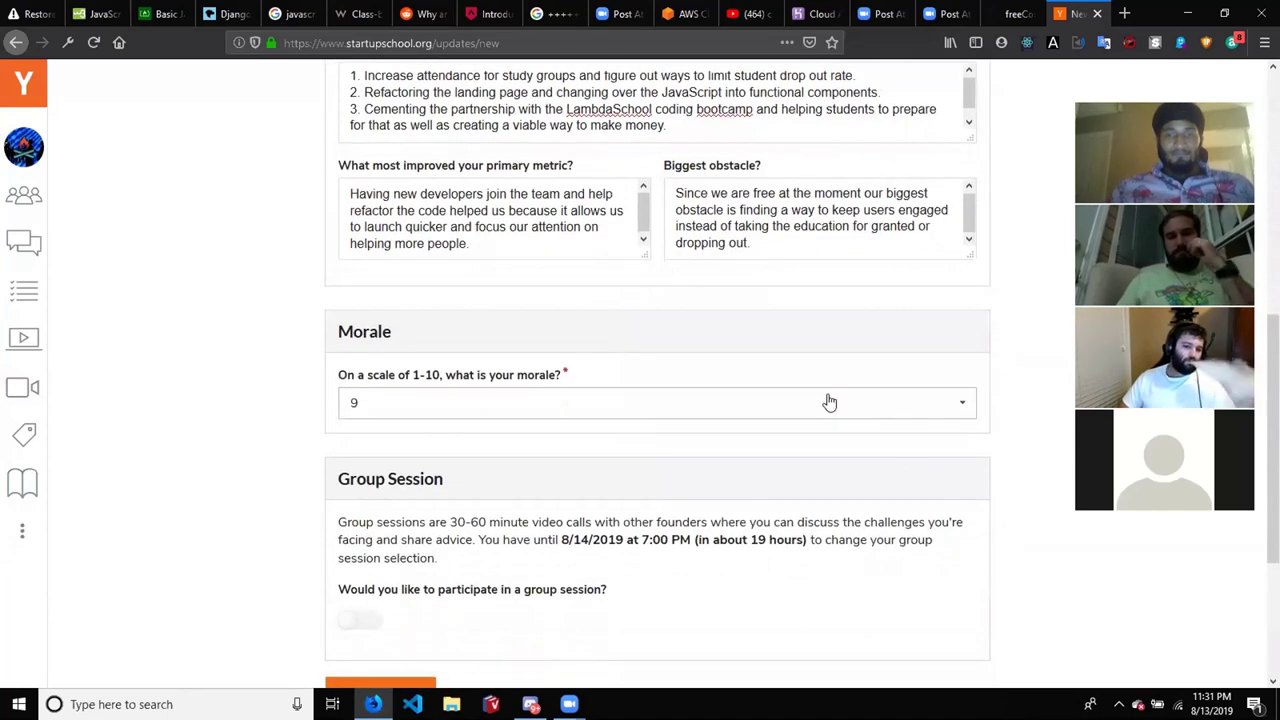
{"action": "left_click", "coordinate": [800, 408]}
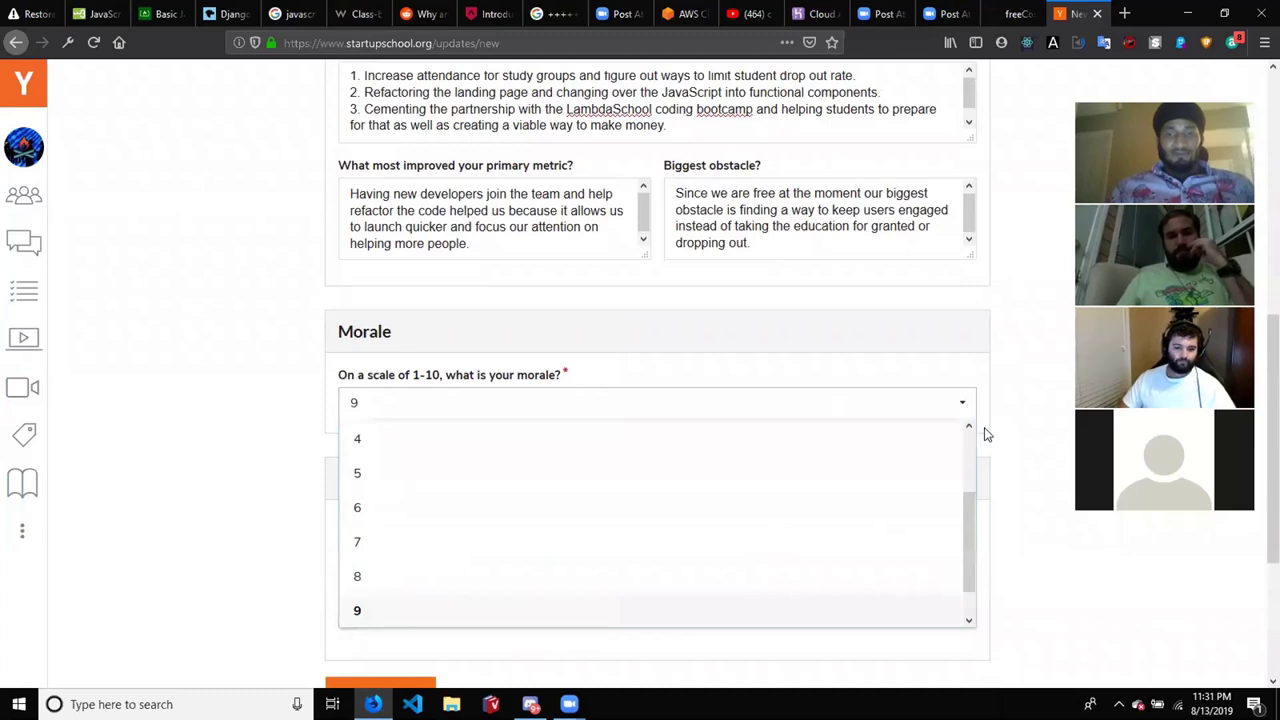
{"action": "scroll", "coordinate": [970, 448], "scroll_direction": "up", "scroll_amount": 3}
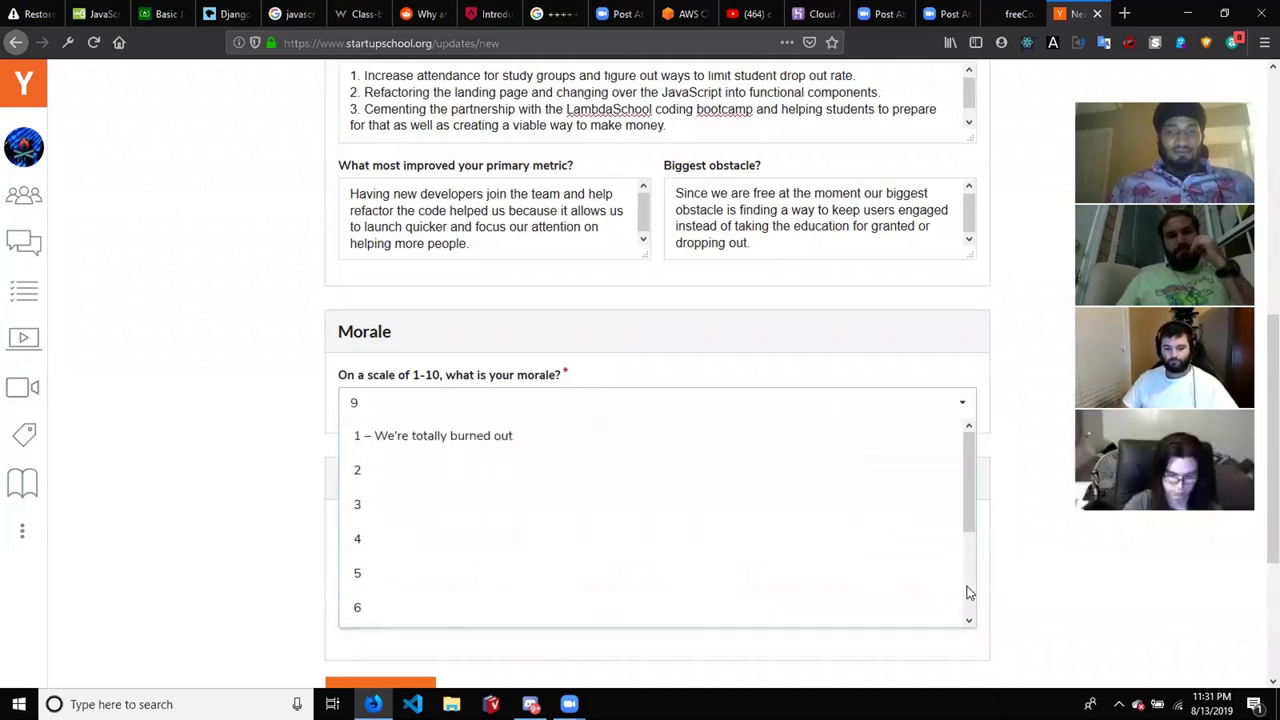
{"action": "scroll", "coordinate": [829, 612], "scroll_direction": "down", "scroll_amount": 2}
{"action": "left_click", "coordinate": [777, 622]}
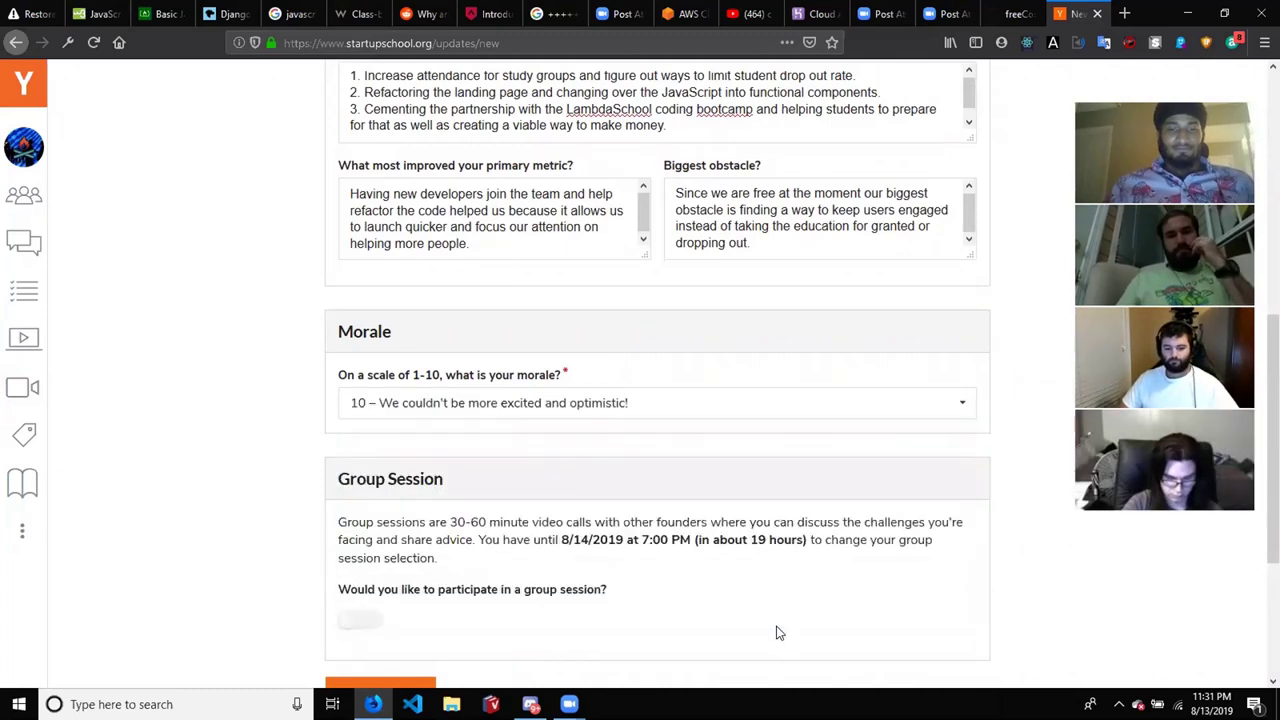
Opt in to a group session and choose Thu August 15 at 9:00pm (America/New_York) as the time
{"action": "scroll", "coordinate": [779, 632], "scroll_direction": "down", "scroll_amount": 3}
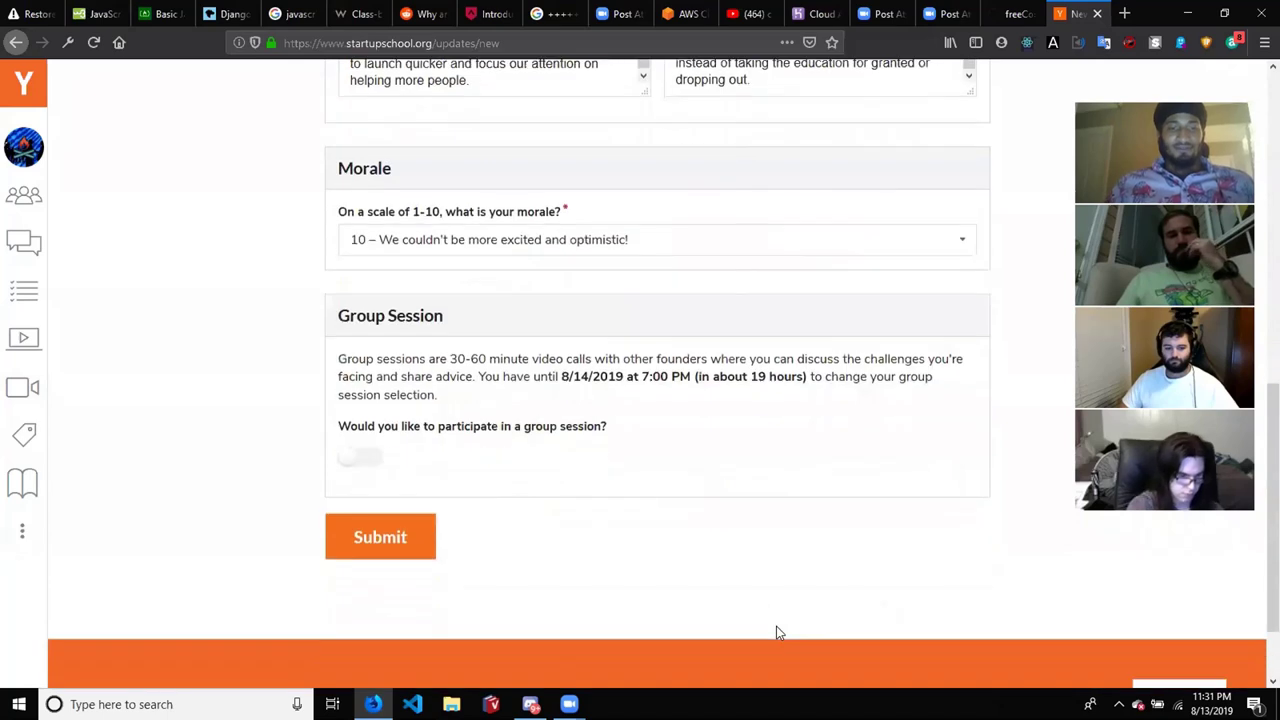
{"action": "left_click", "coordinate": [361, 457]}
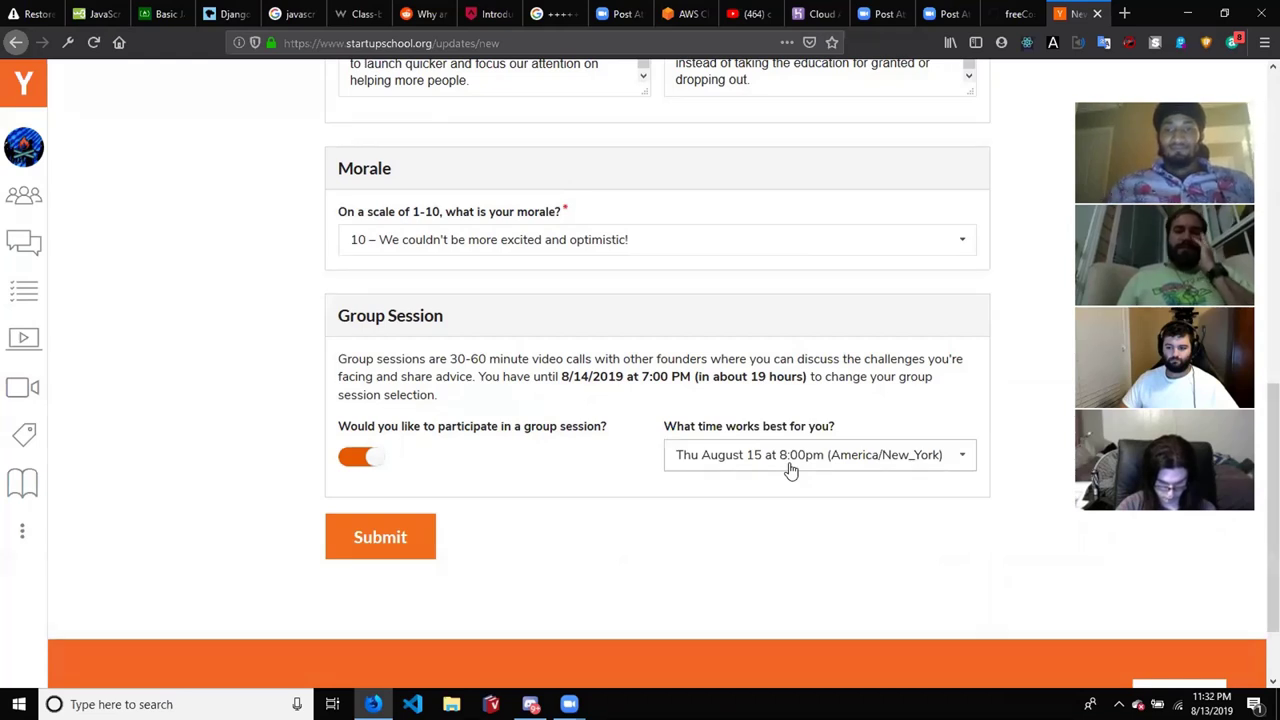
{"action": "left_click", "coordinate": [790, 469]}
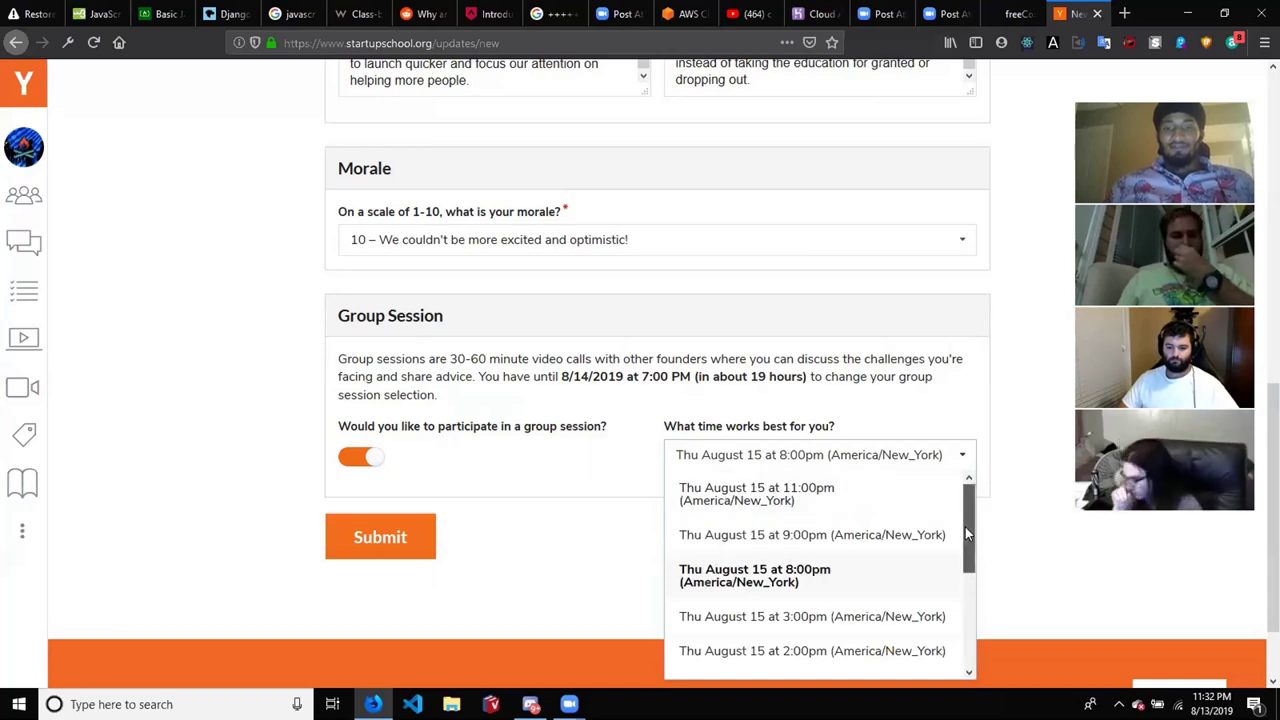
{"action": "left_click_drag", "start_coordinate": [965, 527], "coordinate": [965, 511]}
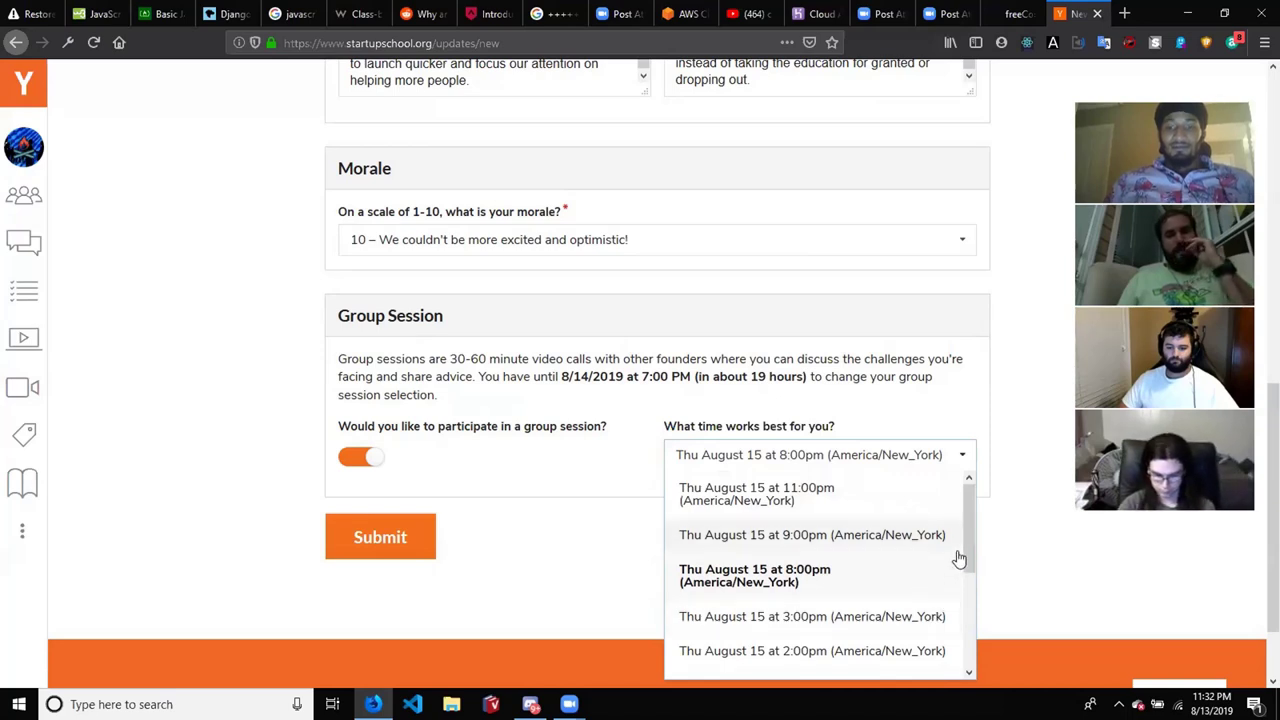
{"action": "left_click_drag", "start_coordinate": [973, 555], "coordinate": [966, 512]}
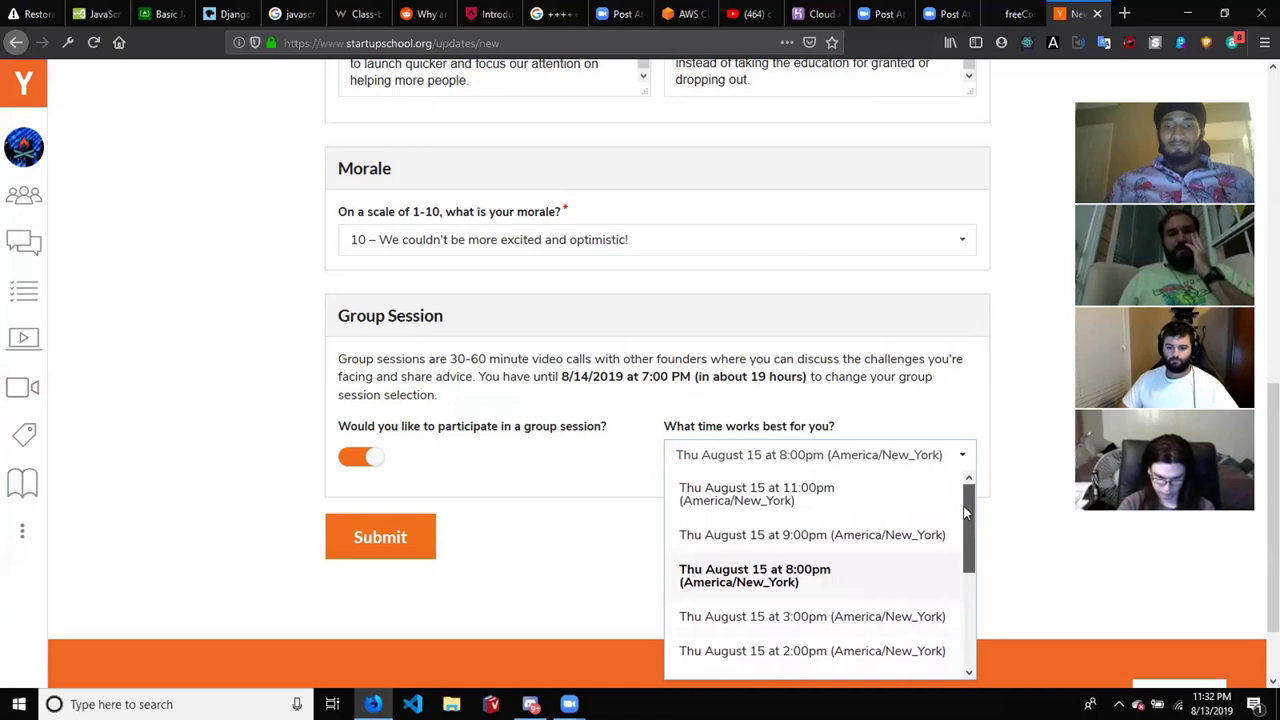
{"action": "left_click", "coordinate": [852, 539]}
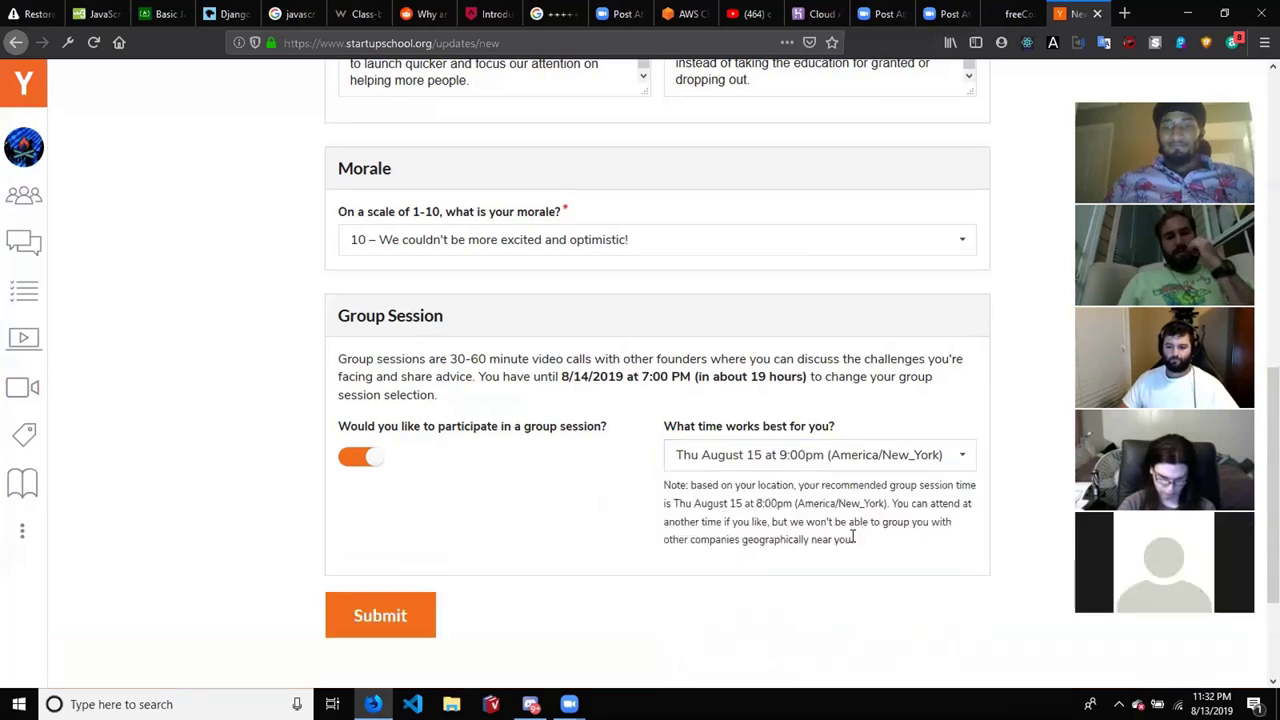
Recheck the group session time options and submit the weekly update
{"action": "left_click", "coordinate": [812, 458]}
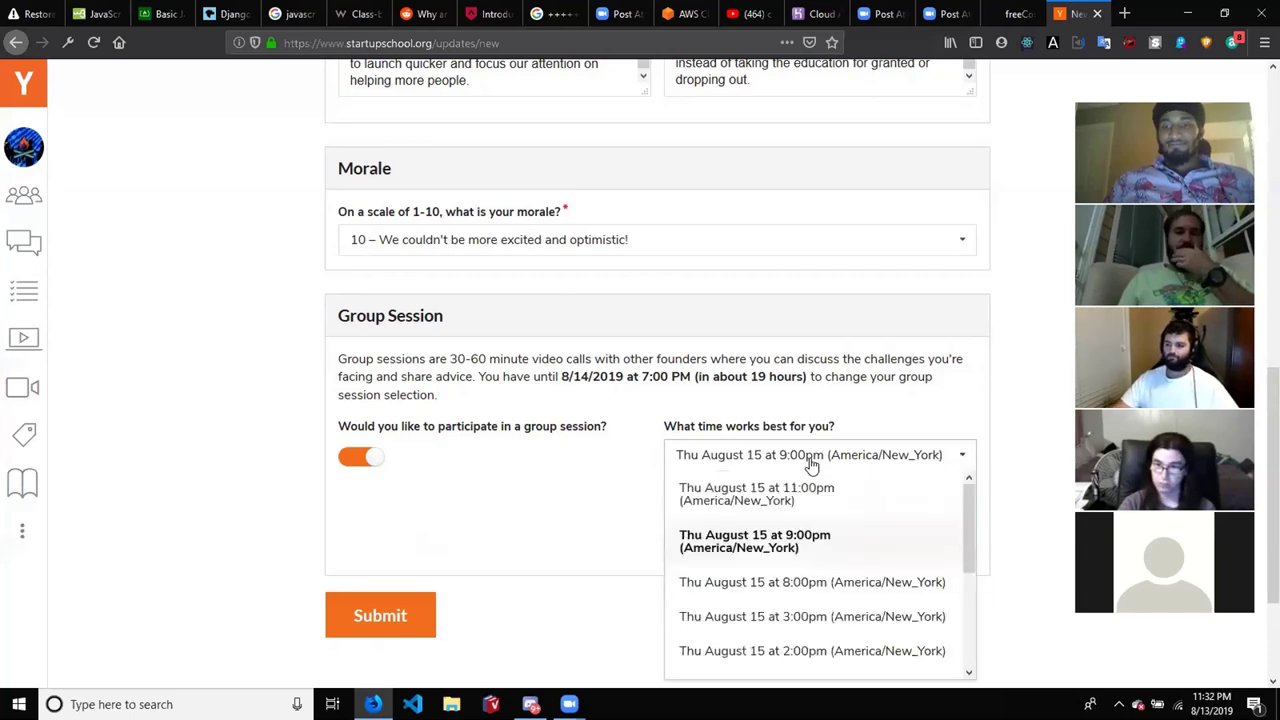
{"action": "left_click", "coordinate": [810, 460]}
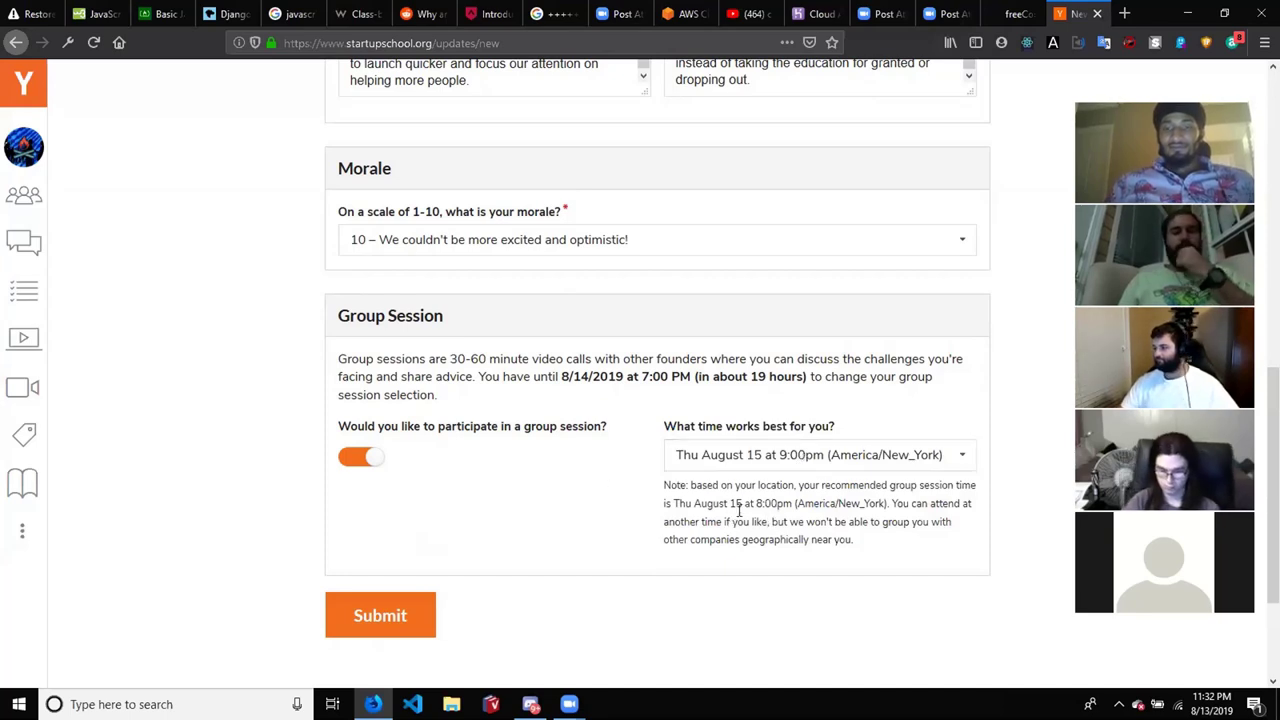
{"action": "double_click", "coordinate": [815, 503]}
{"action": "left_click", "coordinate": [828, 508]}
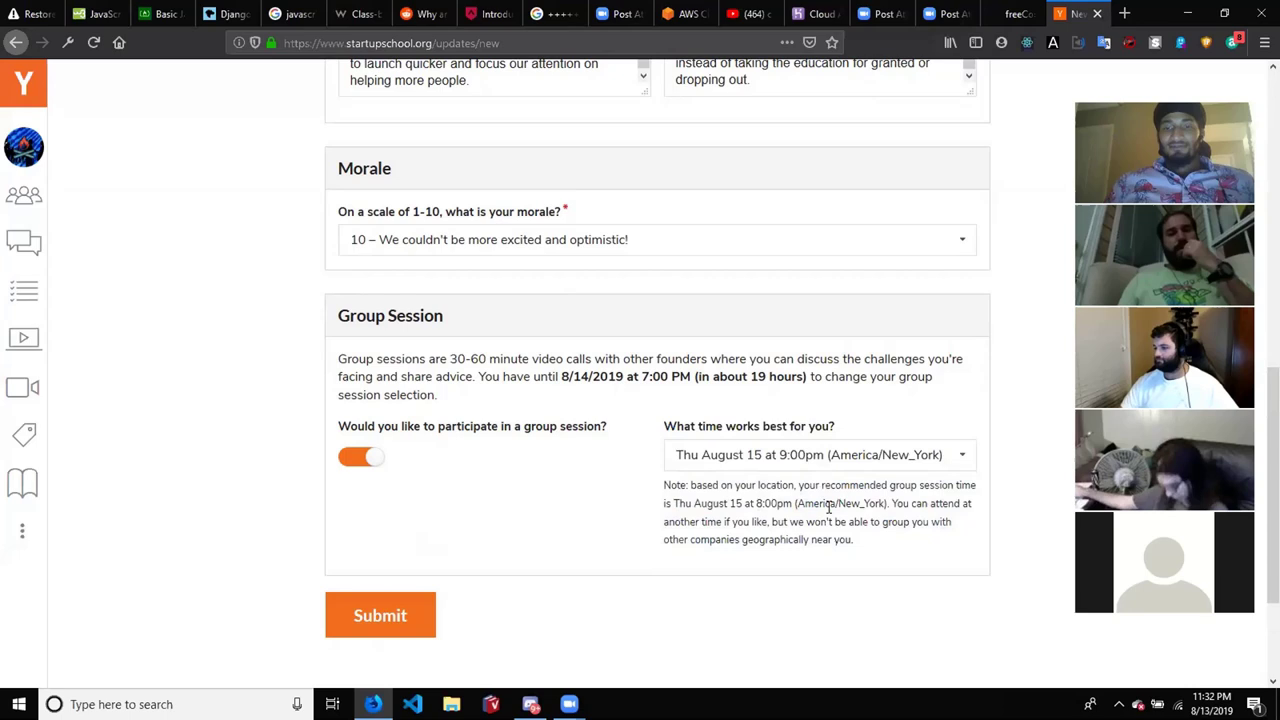
{"action": "left_click", "coordinate": [405, 619]}
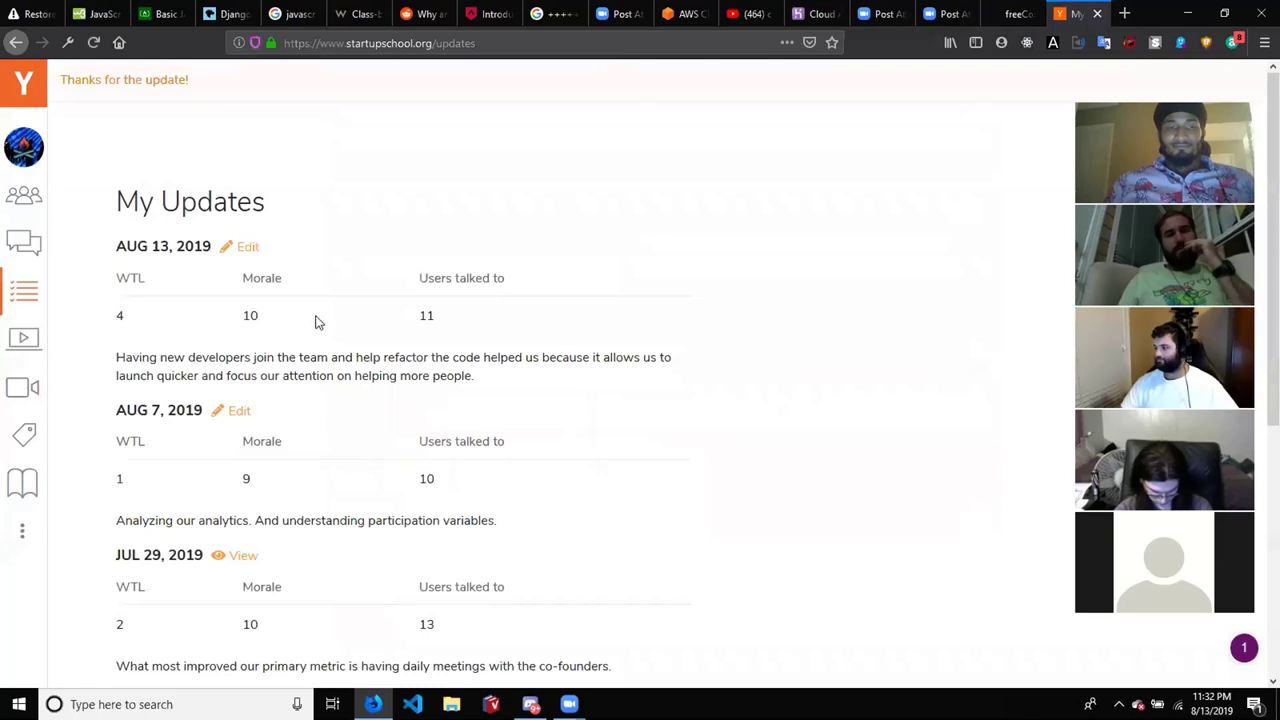
Open the Aug 13, 2019 update for editing and re-enter 11 as the number of users talked to this week
{"action": "left_click", "coordinate": [245, 248]}
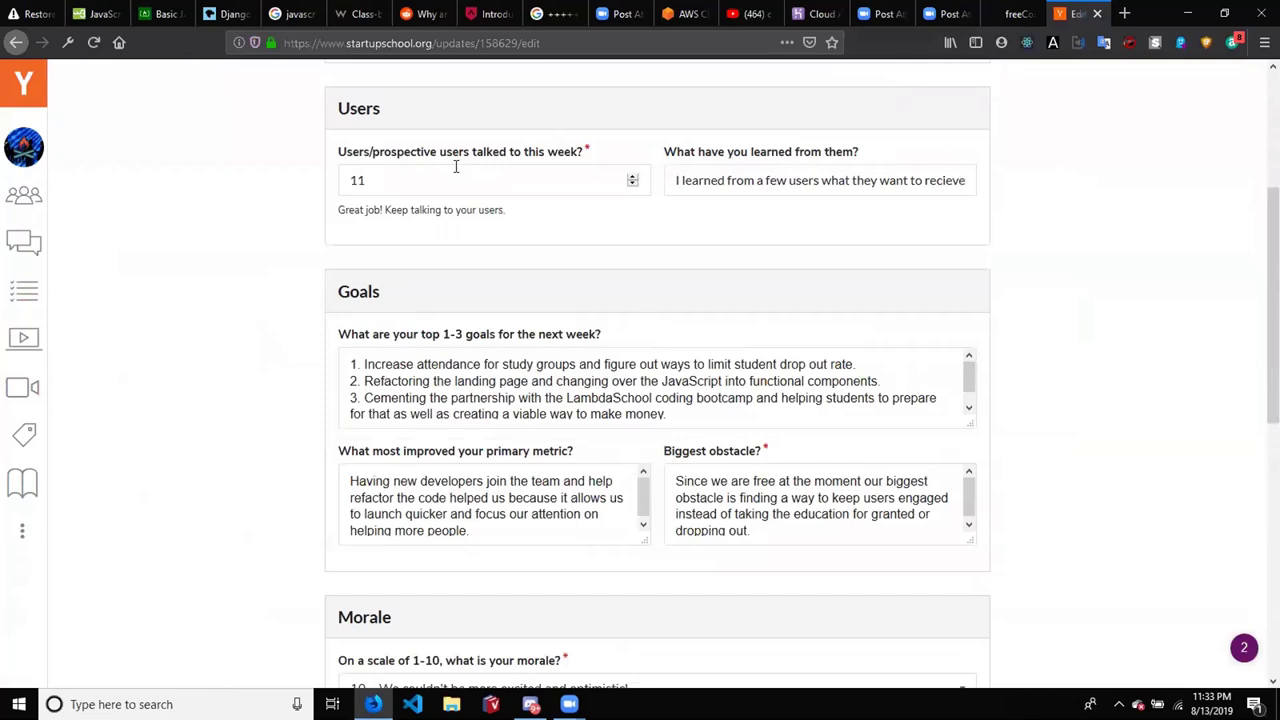
{"action": "left_click", "coordinate": [456, 167]}
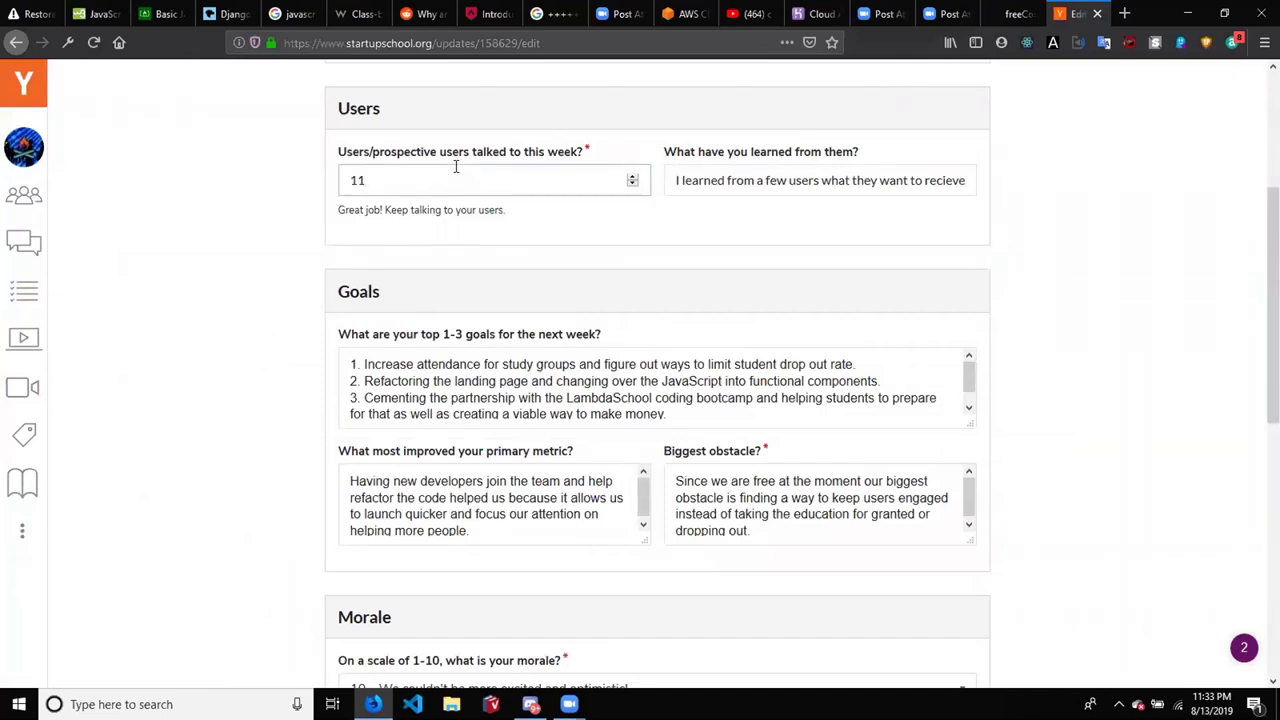
{"action": "key", "text": "BackSpace"}
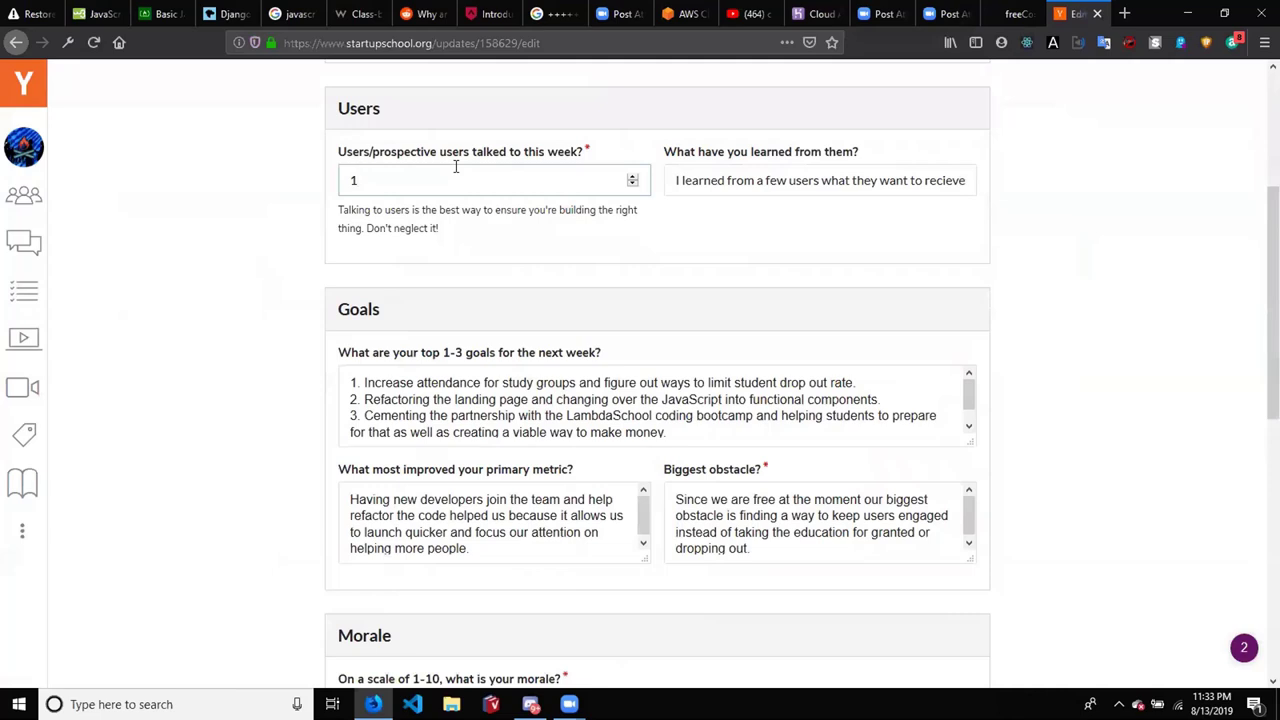
{"action": "type", "text": "1"}
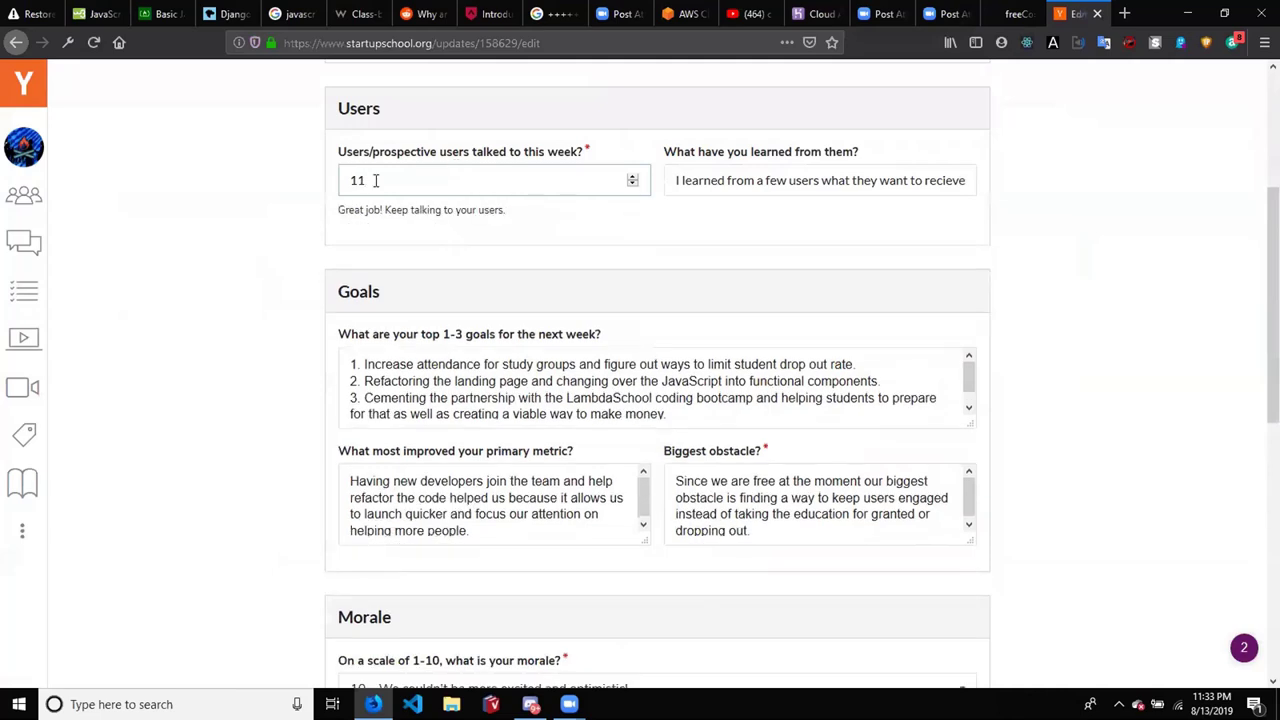
{"action": "left_click", "coordinate": [288, 210]}
Correct the misspelled word to "receive" in the answer about what was learned from users
{"action": "scroll", "coordinate": [288, 210], "scroll_direction": "down", "scroll_amount": 2}
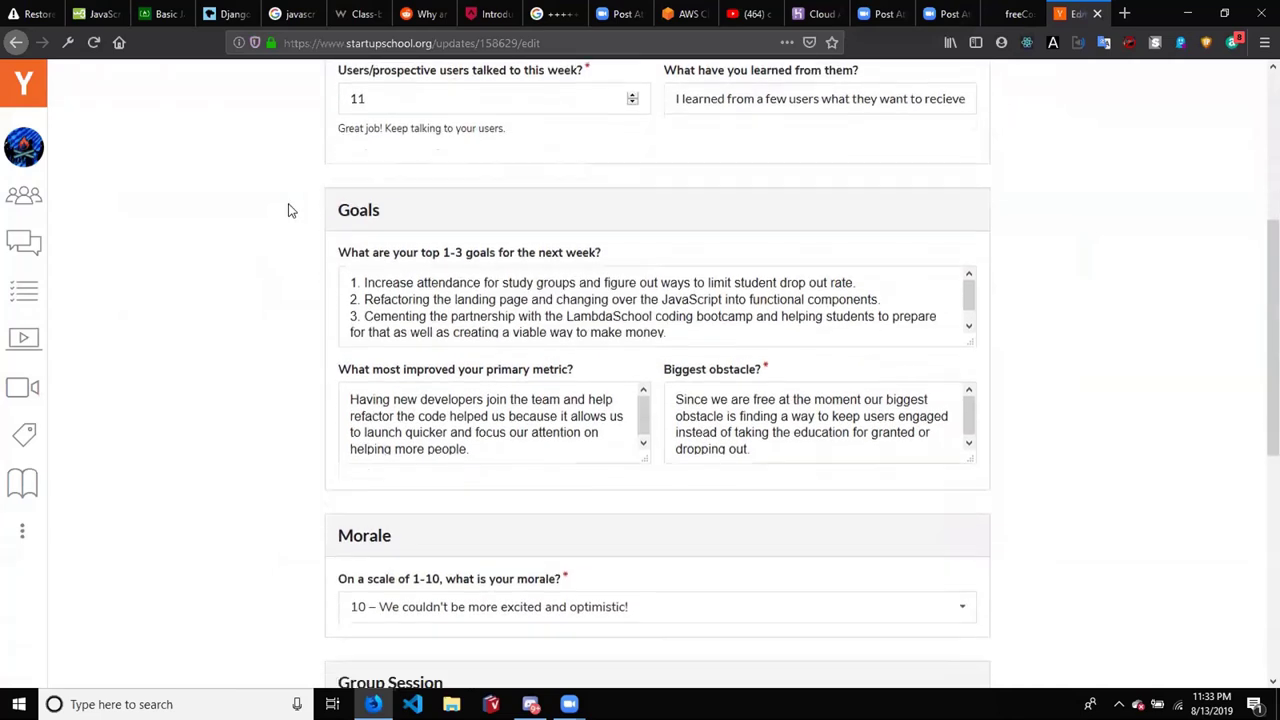
{"action": "scroll", "coordinate": [288, 210], "scroll_direction": "up", "scroll_amount": 2}
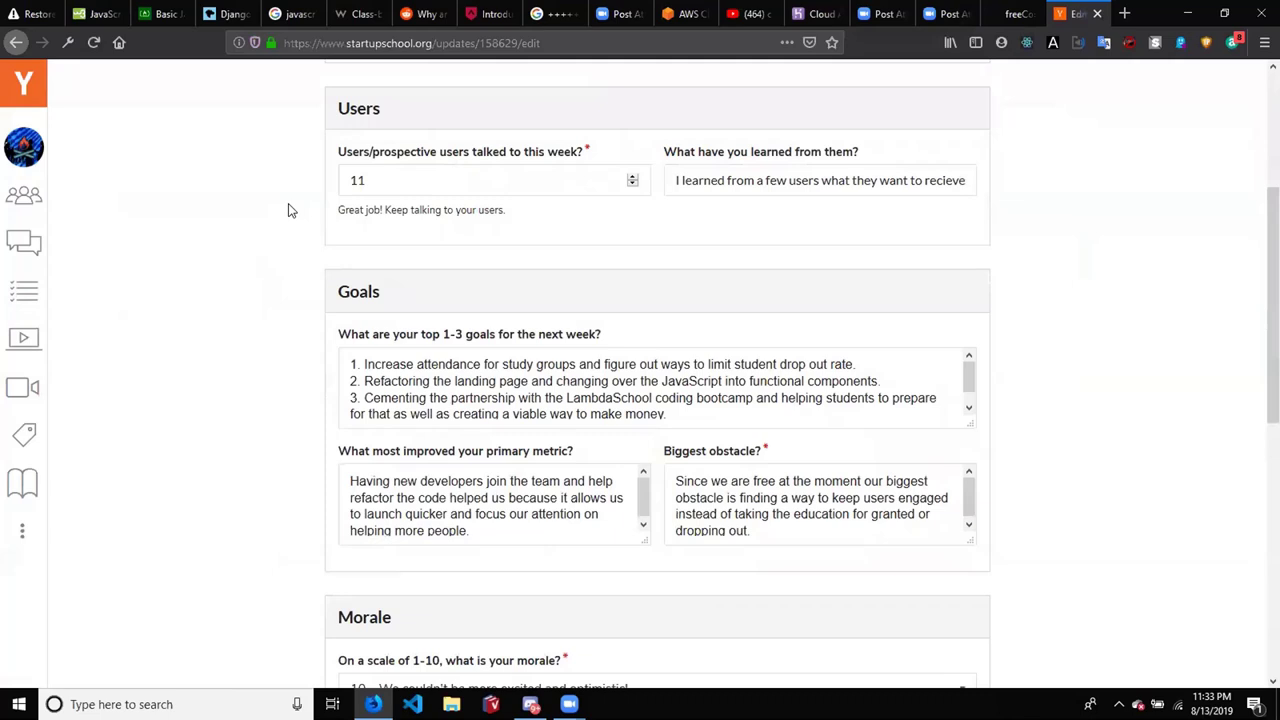
{"action": "scroll", "coordinate": [288, 210], "scroll_direction": "up", "scroll_amount": 1}
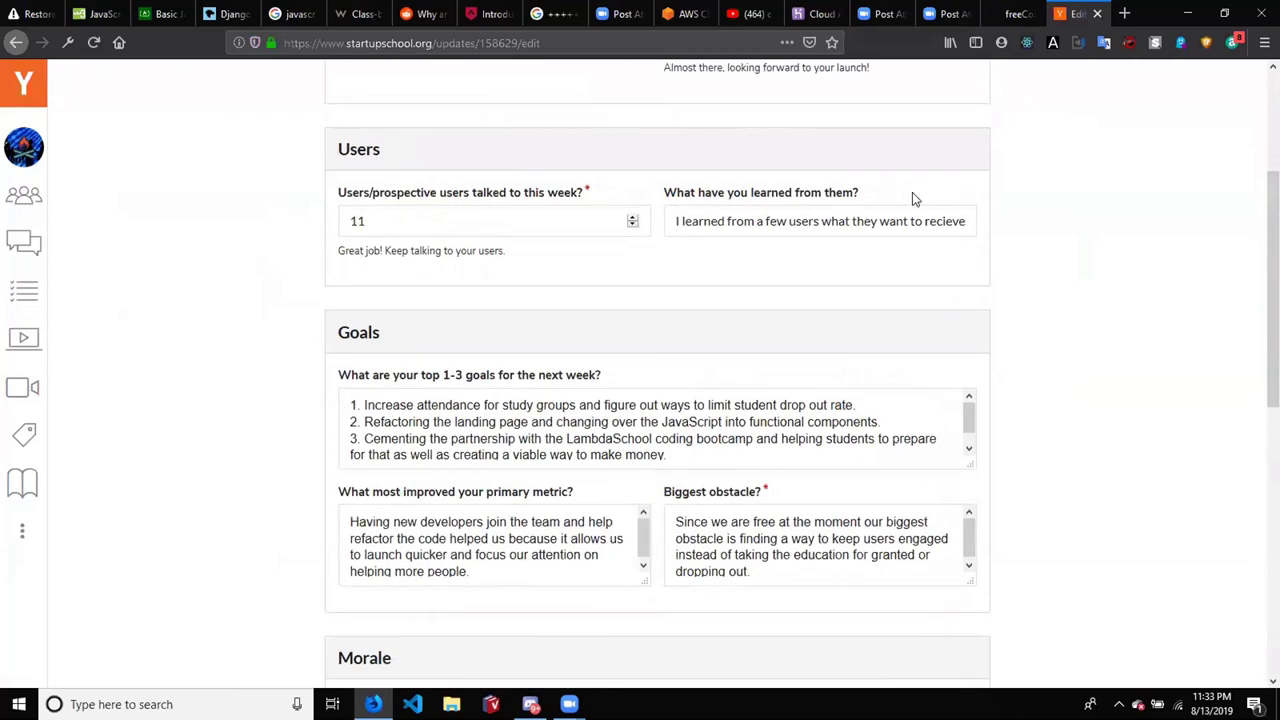
{"action": "left_click", "coordinate": [931, 221]}
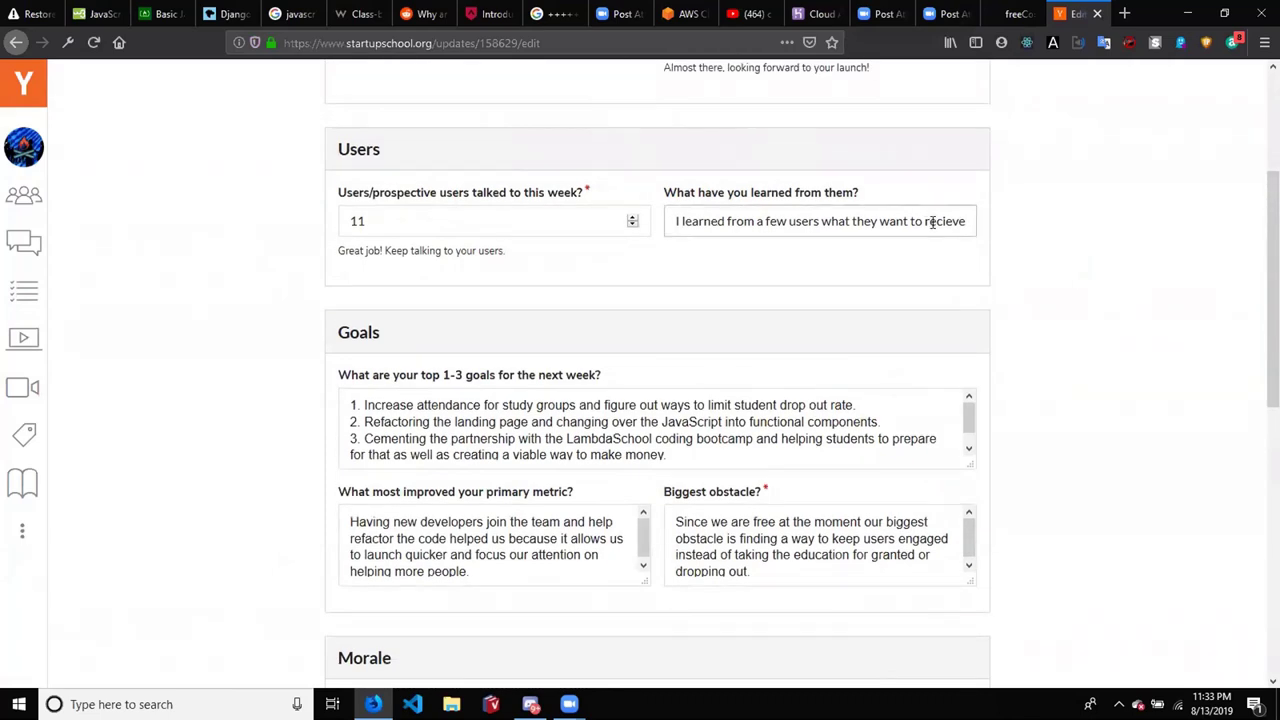
{"action": "key", "text": "Delete"}
{"action": "type", "text": "i"}
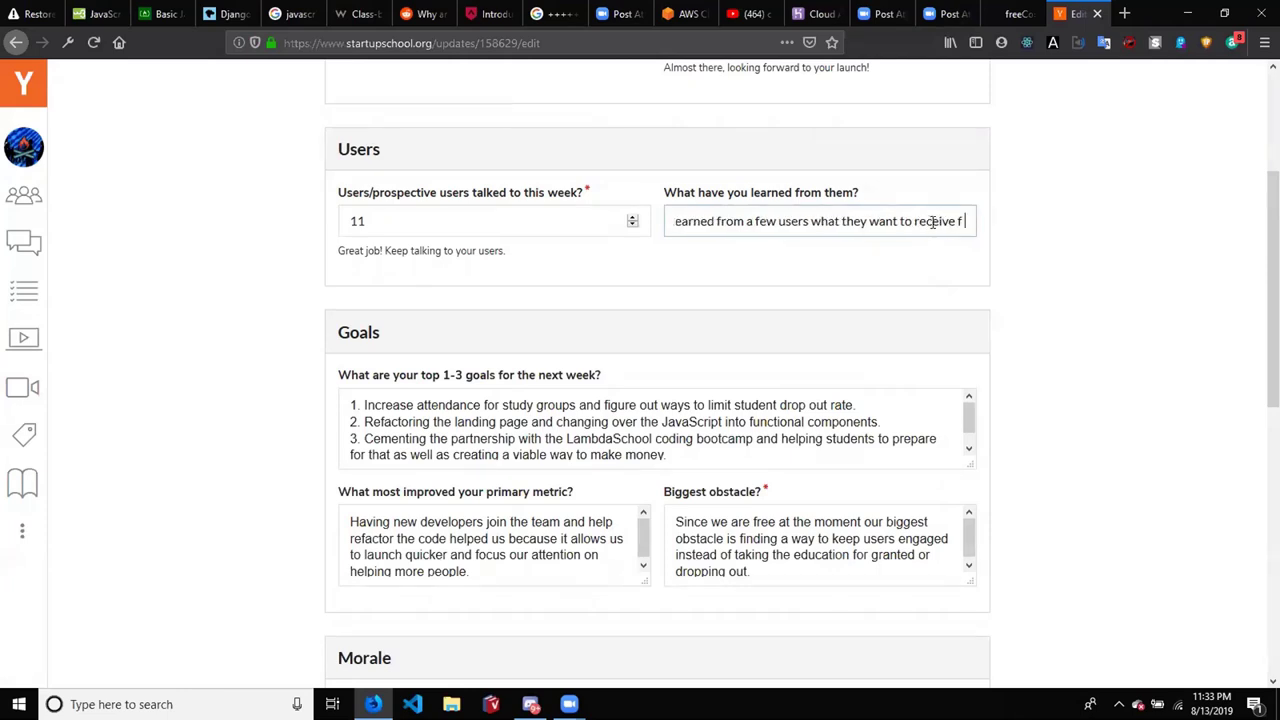
{"action": "key", "text": "Right"}
{"action": "key", "text": "Right"}
{"action": "key", "text": "Right"}
{"action": "key", "text": "Right"}
{"action": "key", "text": "Right"}
{"action": "key", "text": "Right"}
{"action": "key", "text": "Right"}
{"action": "key", "text": "Right"}
{"action": "key", "text": "Right"}
{"action": "key", "text": "Right"}
{"action": "key", "text": "Right"}
{"action": "key", "text": "Right"}
{"action": "key", "text": "Right"}
{"action": "key", "text": "Right"}
{"action": "key", "text": "Right"}
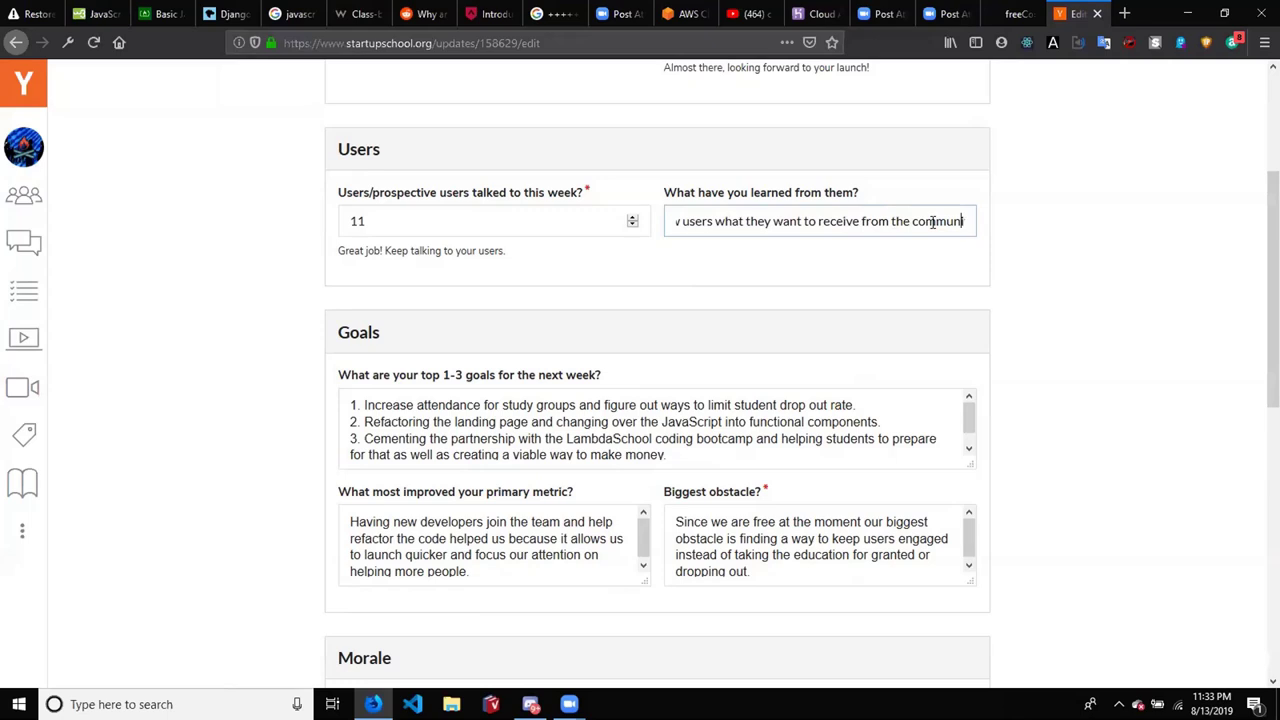
Retype the letters "ei" in "receive" and go through the rest of the user learnings answer
{"action": "key", "text": "Left"}
{"action": "key", "text": "Left"}
{"action": "key", "text": "Left"}
{"action": "key", "text": "Left"}
{"action": "key", "text": "Left"}
{"action": "key", "text": "Left"}
{"action": "key", "text": "Left"}
{"action": "key", "text": "Left"}
{"action": "key", "text": "Left"}
{"action": "key", "text": "Left"}
{"action": "key", "text": "Left"}
{"action": "key", "text": "Left"}
{"action": "key", "text": "Left"}
{"action": "key", "text": "Left"}
{"action": "key", "text": "Left"}
{"action": "key", "text": "Left"}
{"action": "key", "text": "Left"}
{"action": "key", "text": "Left"}
{"action": "key", "text": "Left"}
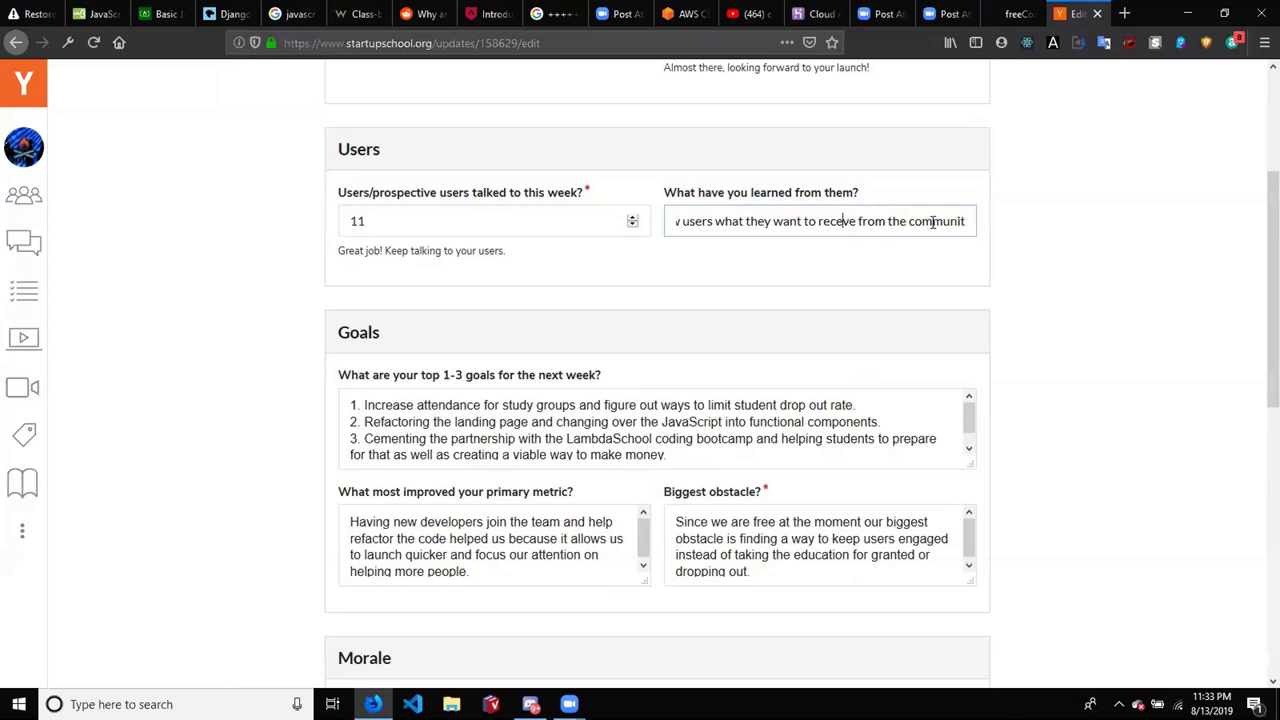
{"action": "key", "text": "BackSpace"}
{"action": "key", "text": "BackSpace"}
{"action": "type", "text": "oe"}
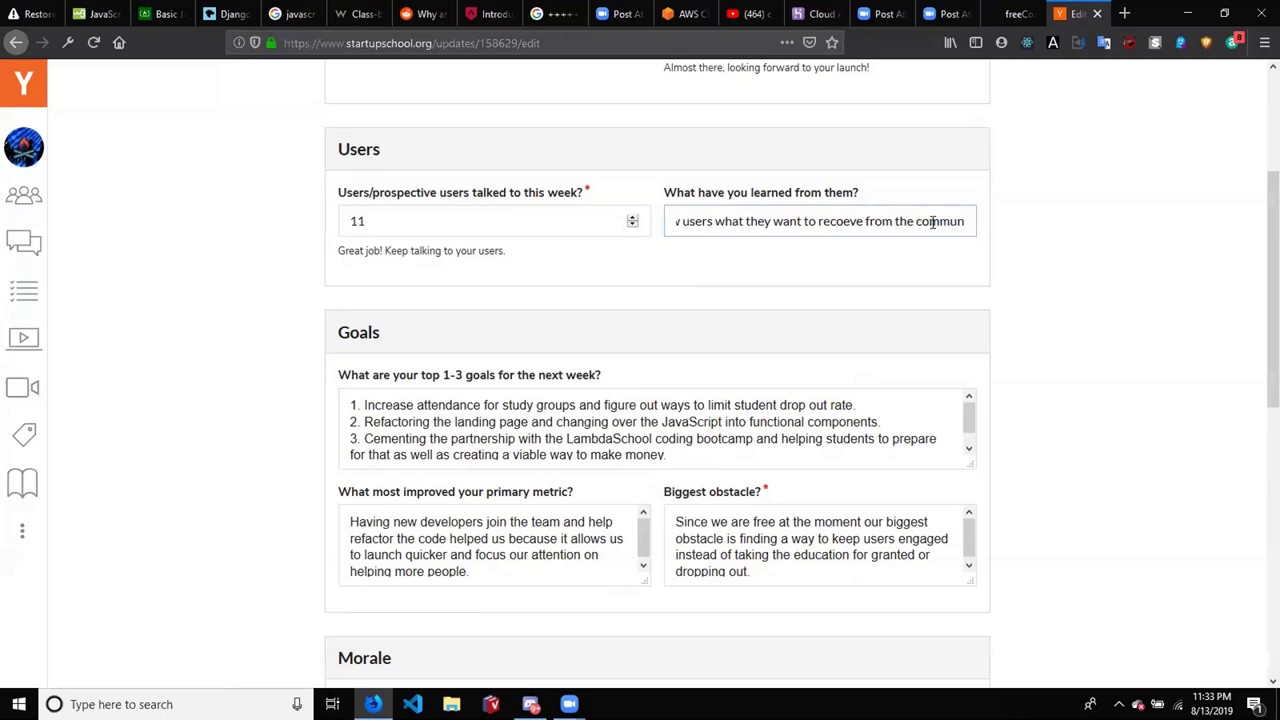
{"action": "key", "text": "BackSpace"}
{"action": "key", "text": "BackSpace"}
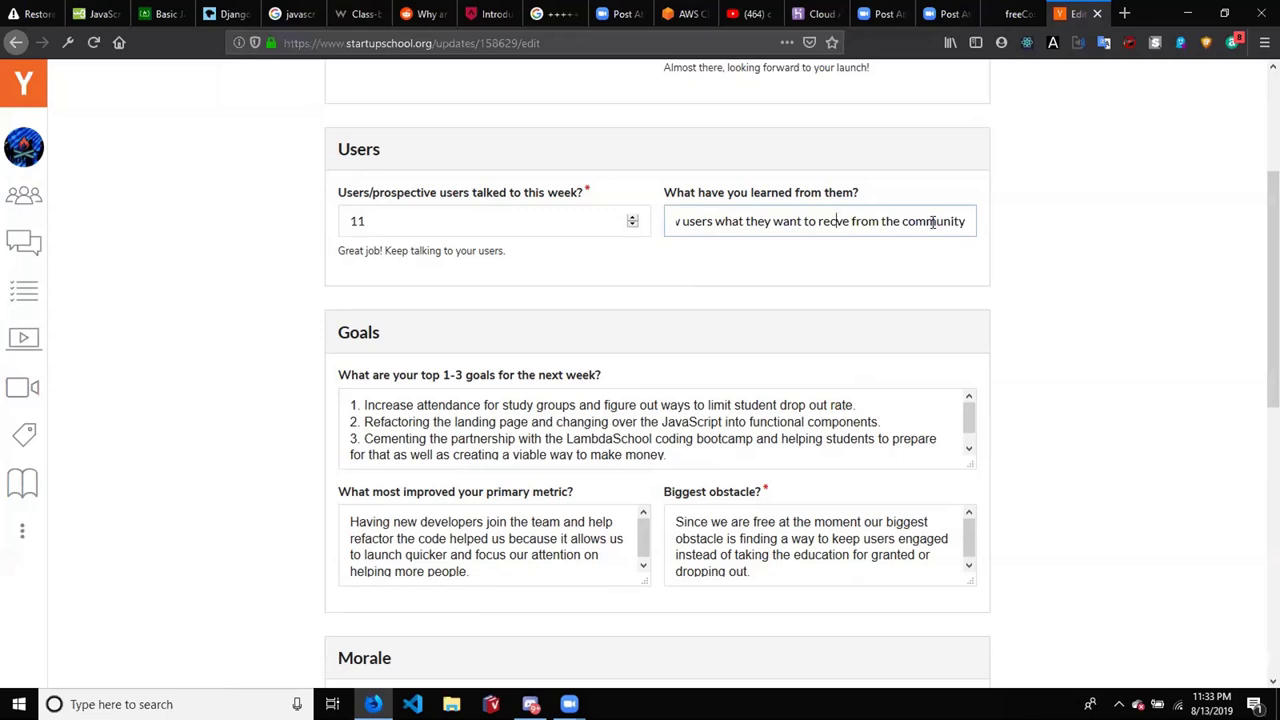
{"action": "type", "text": "ei"}
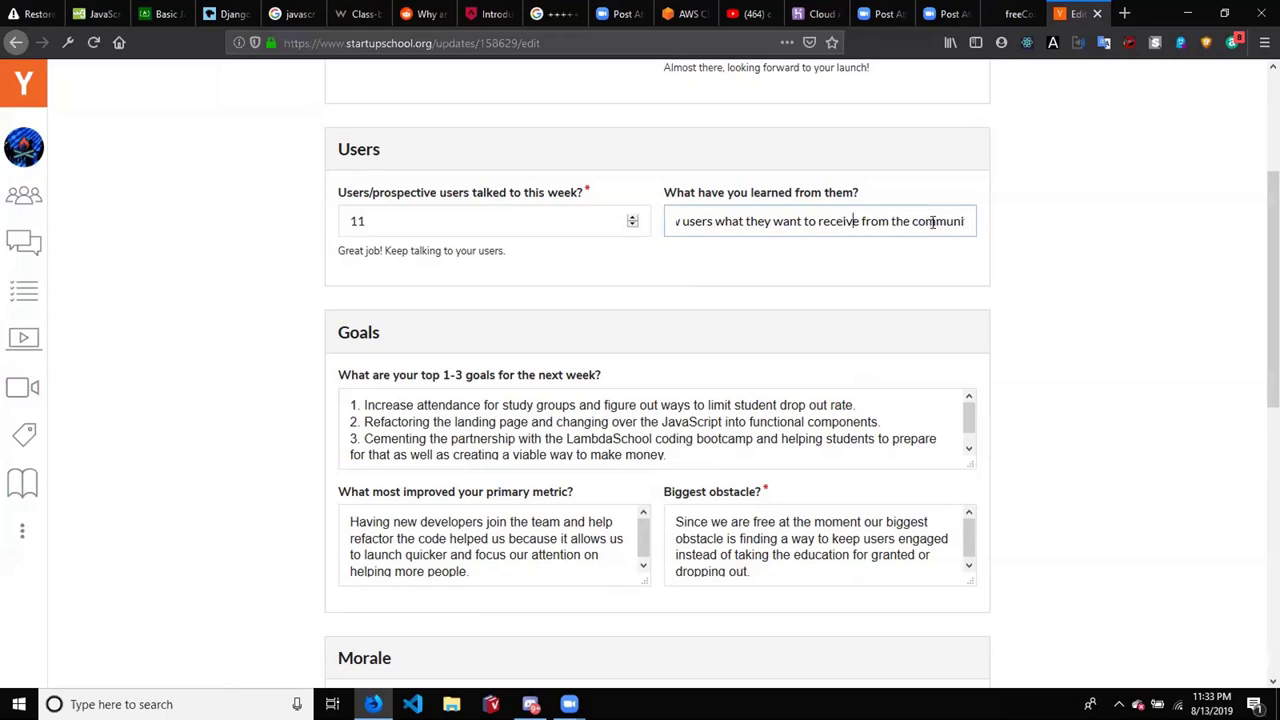
{"action": "key", "text": "Right"}
{"action": "key", "text": "Right"}
{"action": "key", "text": "Right"}
{"action": "key", "text": "Right"}
{"action": "key", "text": "Right"}
{"action": "key", "text": "Right"}
{"action": "key", "text": "Right"}
{"action": "key", "text": "Right"}
{"action": "key", "text": "Right"}
{"action": "key", "text": "Right"}
{"action": "key", "text": "Right"}
{"action": "key", "text": "Right"}
{"action": "key", "text": "Right"}
{"action": "key", "text": "Right"}
{"action": "key", "text": "Right"}
Review the goals, primary metric, biggest obstacle, morale and group session answers through to the end of the form
{"action": "left_click", "coordinate": [729, 438]}
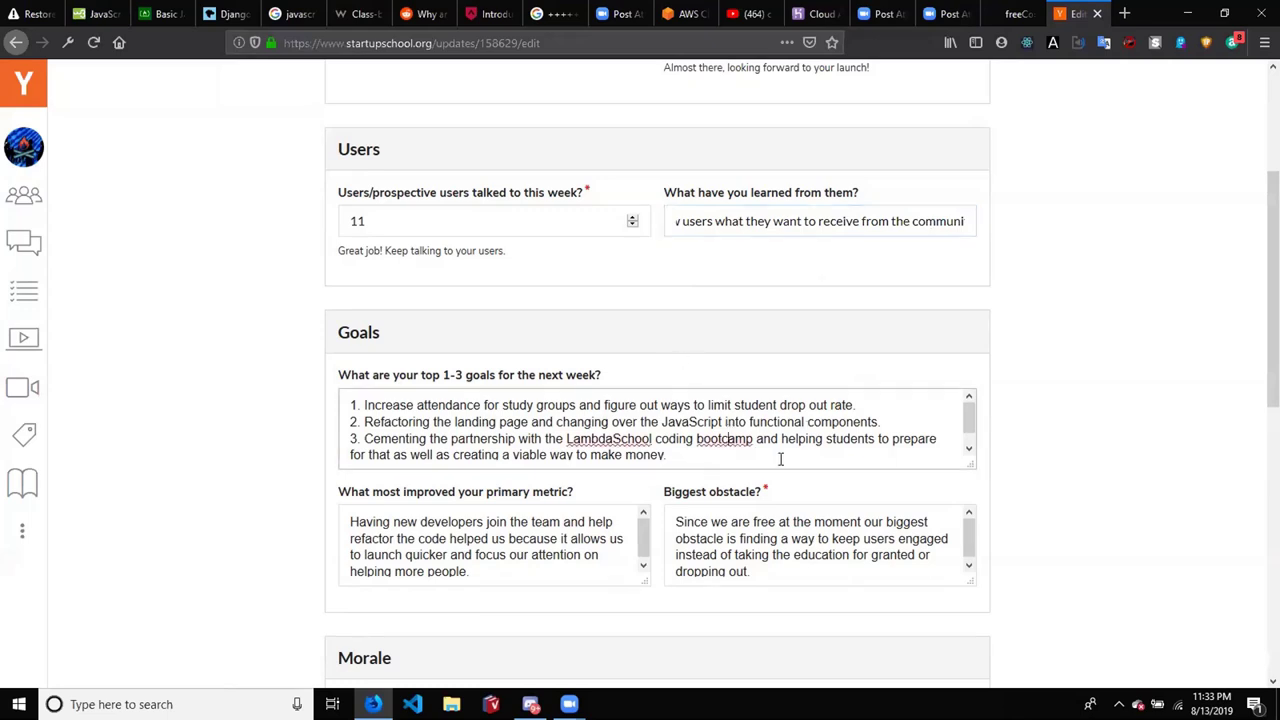
{"action": "left_click", "coordinate": [748, 520]}
{"action": "left_click", "coordinate": [1210, 385]}
{"action": "scroll", "coordinate": [1210, 385], "scroll_direction": "down", "scroll_amount": 1}
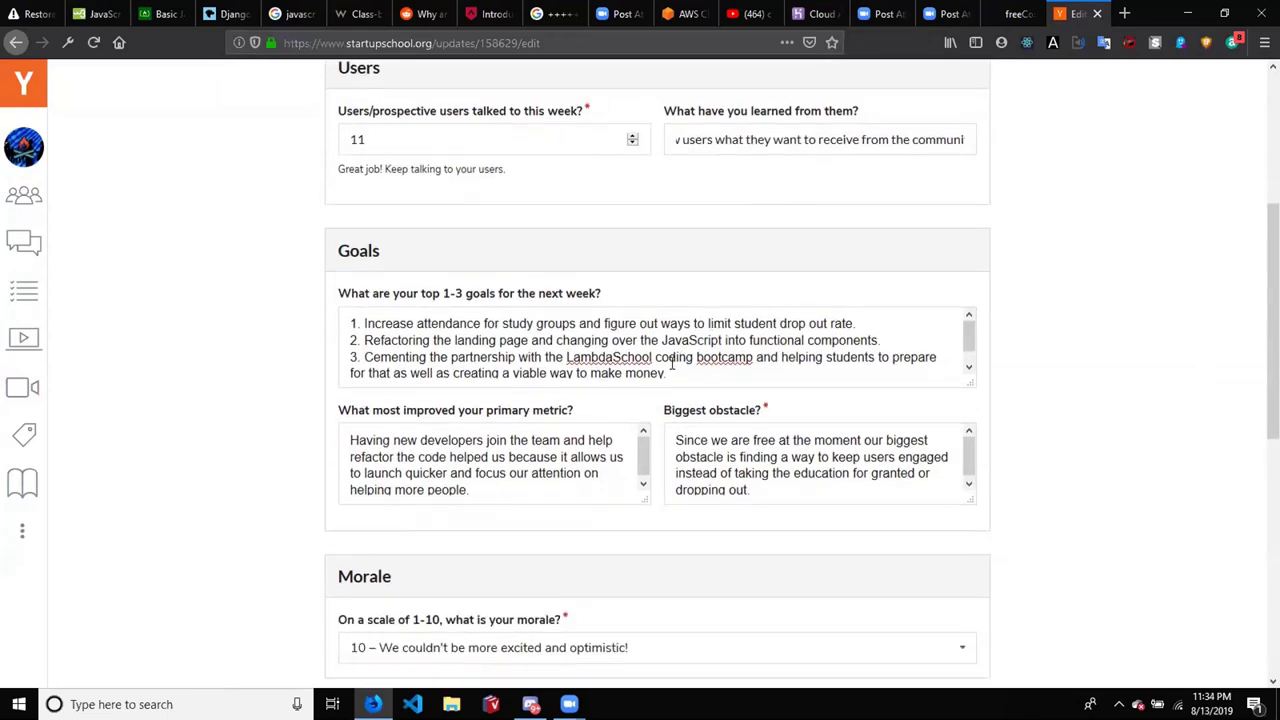
{"action": "scroll", "coordinate": [656, 376], "scroll_direction": "down", "scroll_amount": 2}
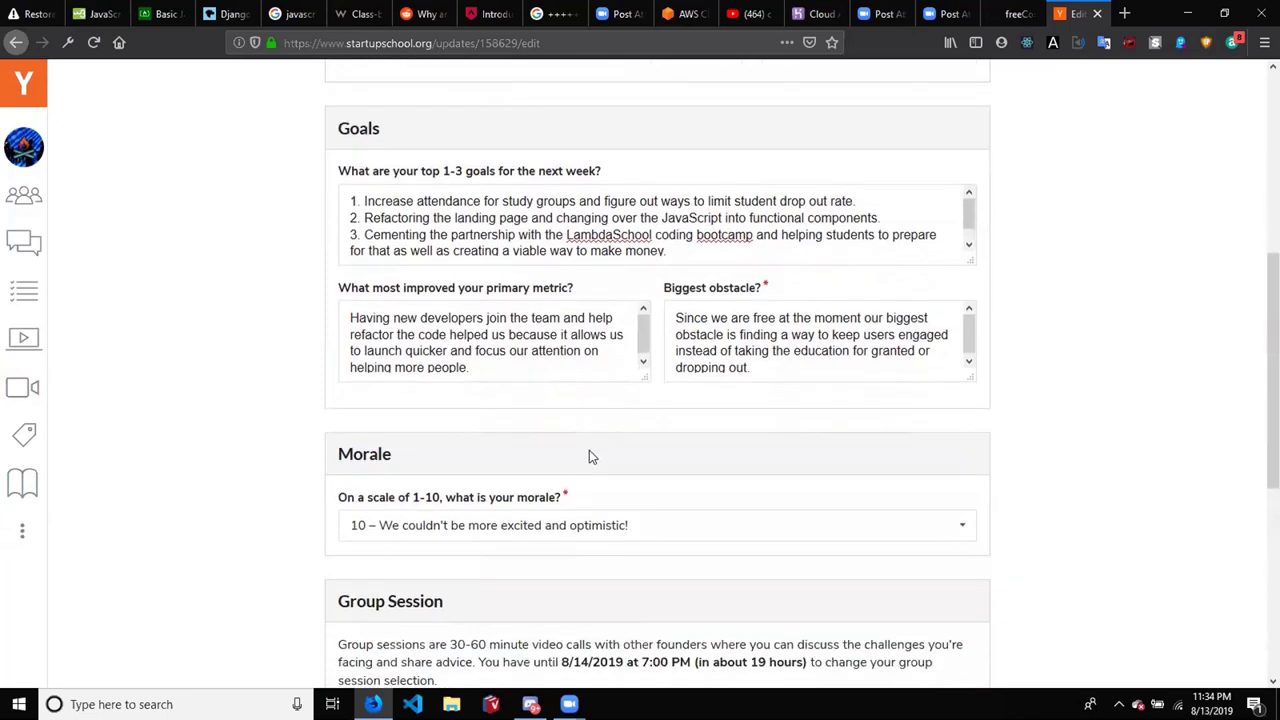
{"action": "scroll", "coordinate": [589, 456], "scroll_direction": "down", "scroll_amount": 1}
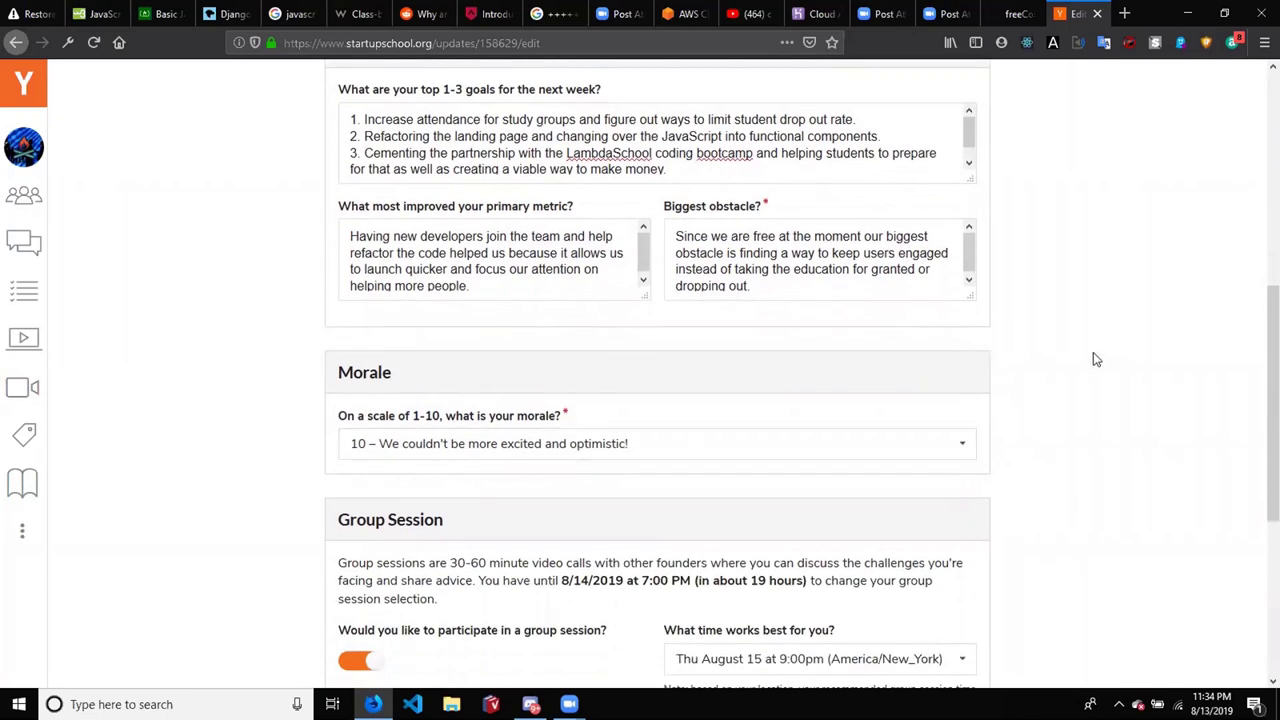
{"action": "scroll", "coordinate": [1008, 412], "scroll_direction": "down", "scroll_amount": 2}
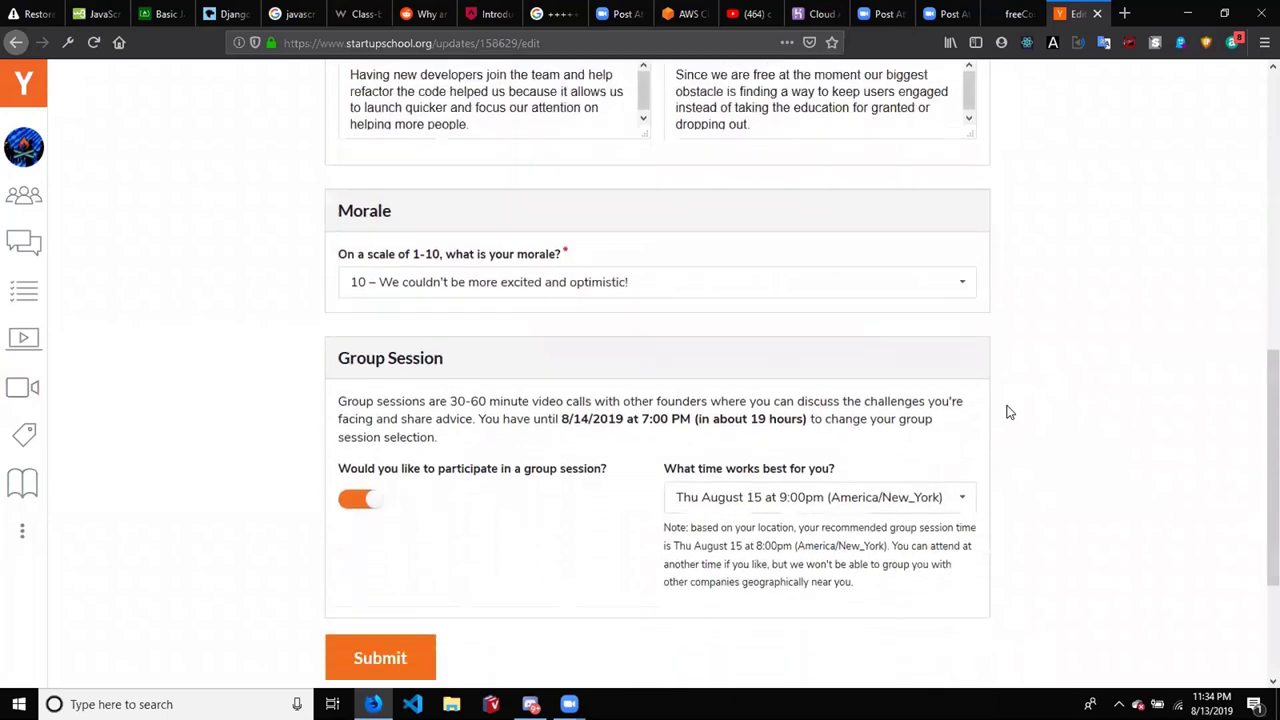
{"action": "scroll", "coordinate": [1008, 412], "scroll_direction": "down", "scroll_amount": 3}
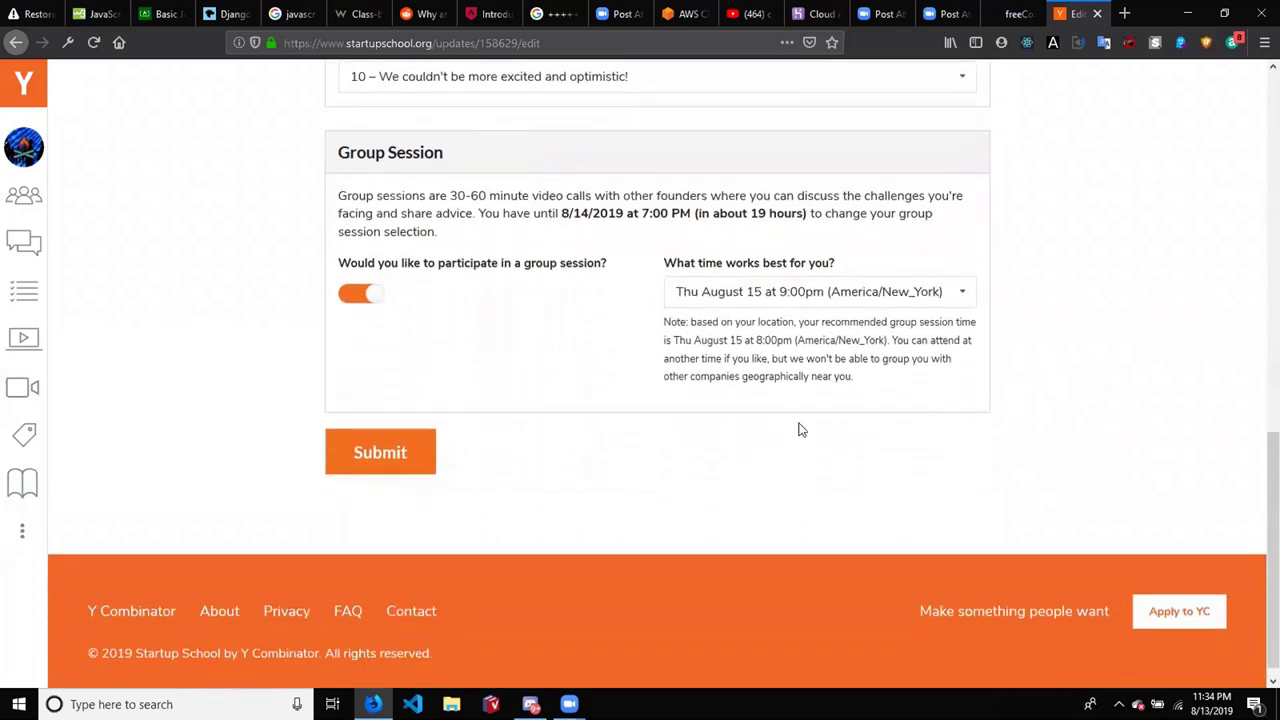
Submit the edited Aug 13, 2019 weekly update and select the word "updates" in the page address
{"action": "left_click", "coordinate": [405, 453]}
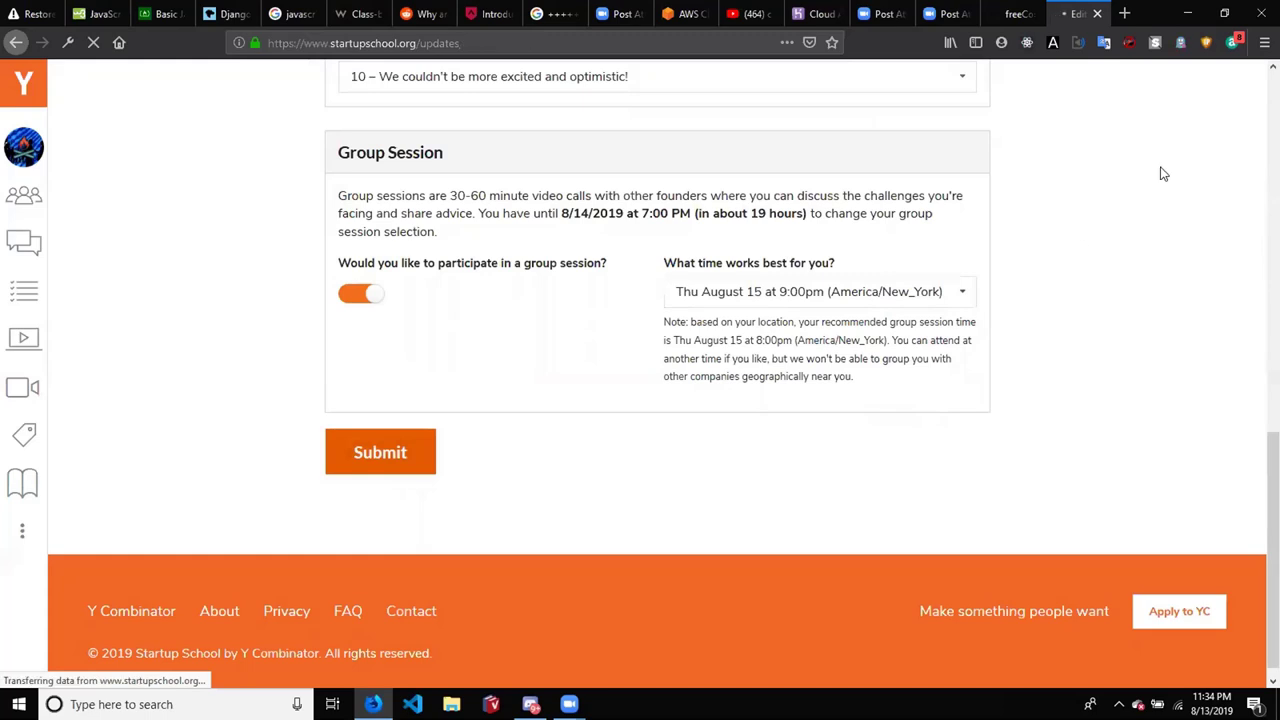
{"action": "left_click", "coordinate": [654, 42]}
{"action": "left_click", "coordinate": [654, 40]}
{"action": "double_click", "coordinate": [654, 40]}
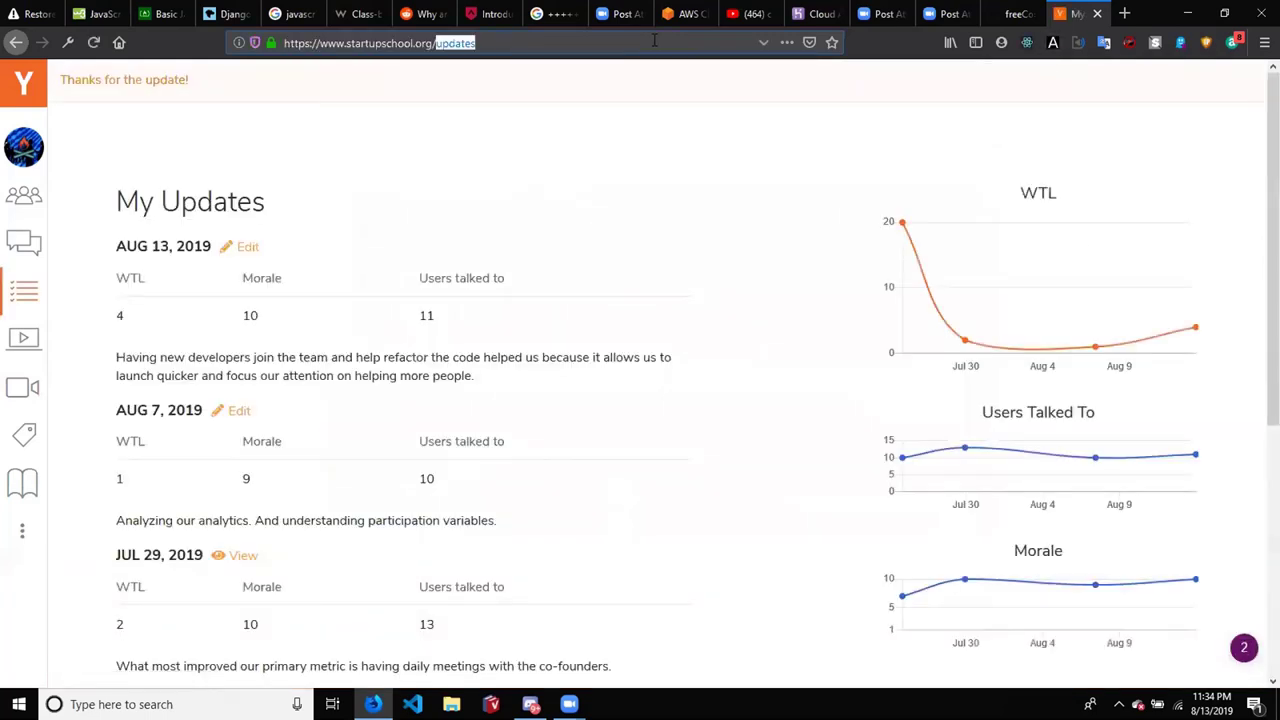
Browse all forum posts and open the one asking technical people willing to be co-founders to leave their info in a new tab
{"action": "left_click", "coordinate": [30, 240]}
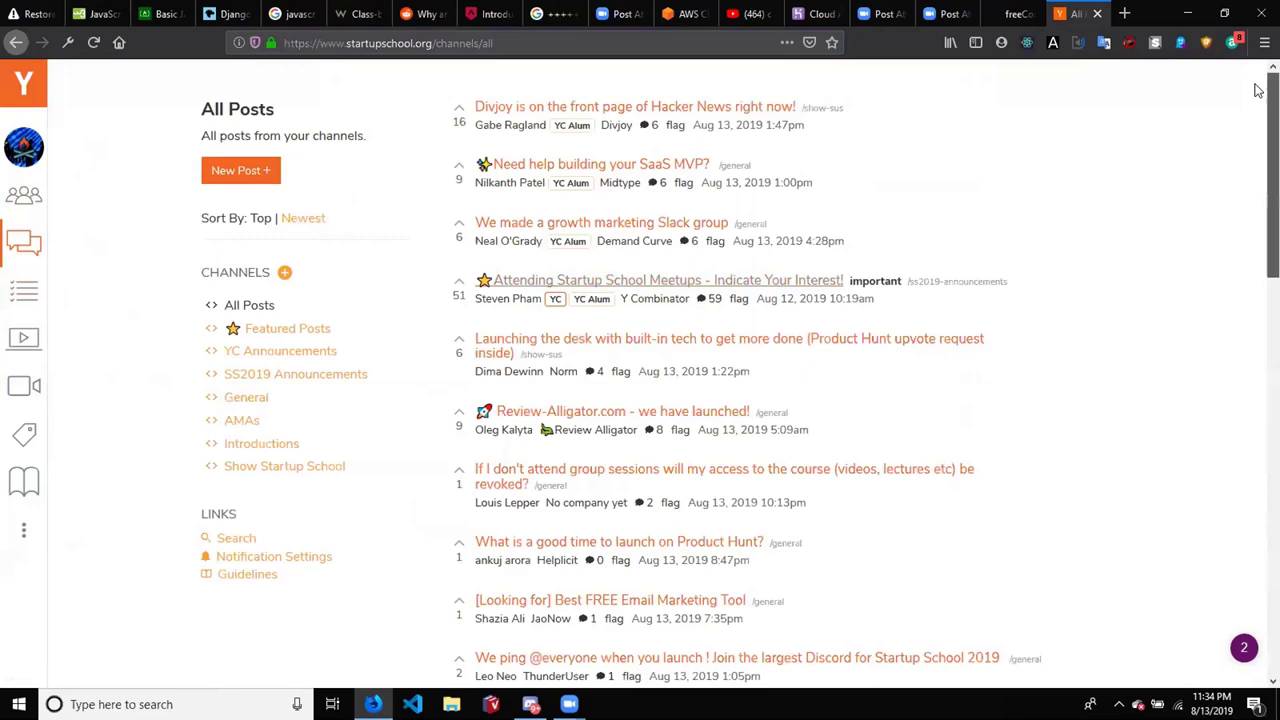
{"action": "scroll", "coordinate": [1258, 110], "scroll_direction": "down", "scroll_amount": 3}
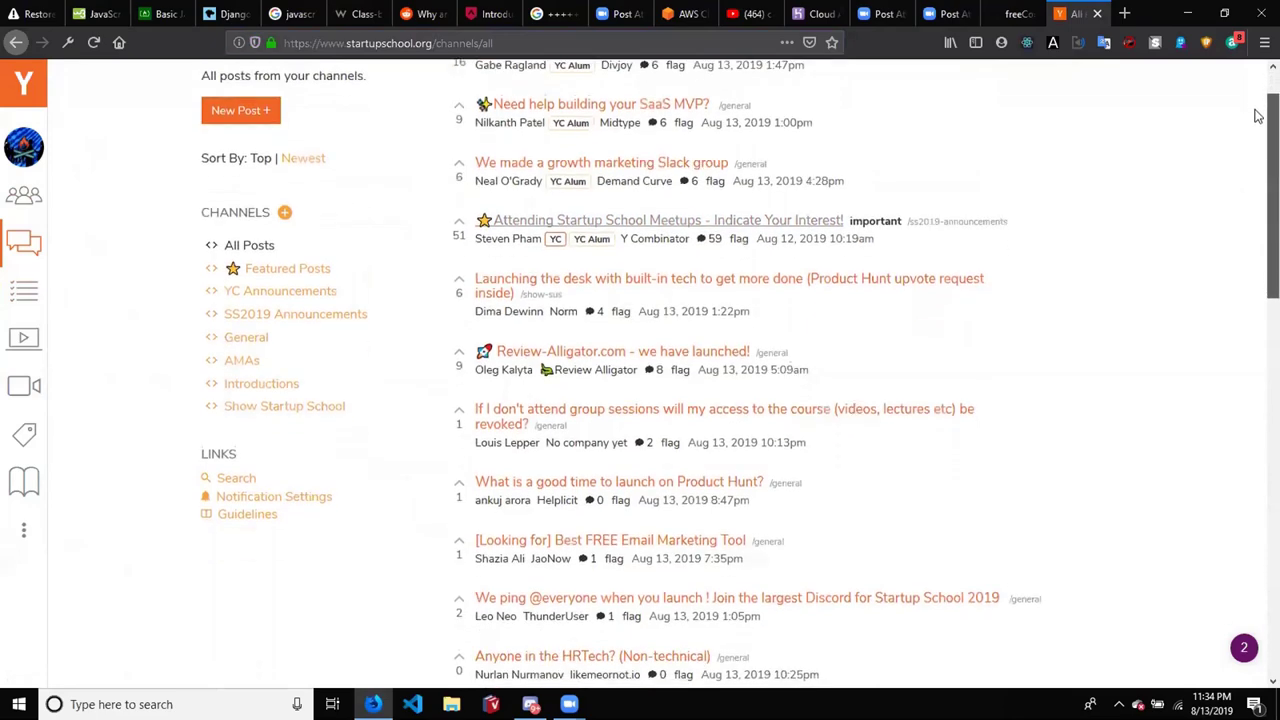
{"action": "scroll", "coordinate": [1258, 200], "scroll_direction": "down", "scroll_amount": 5}
{"action": "scroll", "coordinate": [1258, 140], "scroll_direction": "up", "scroll_amount": 8}
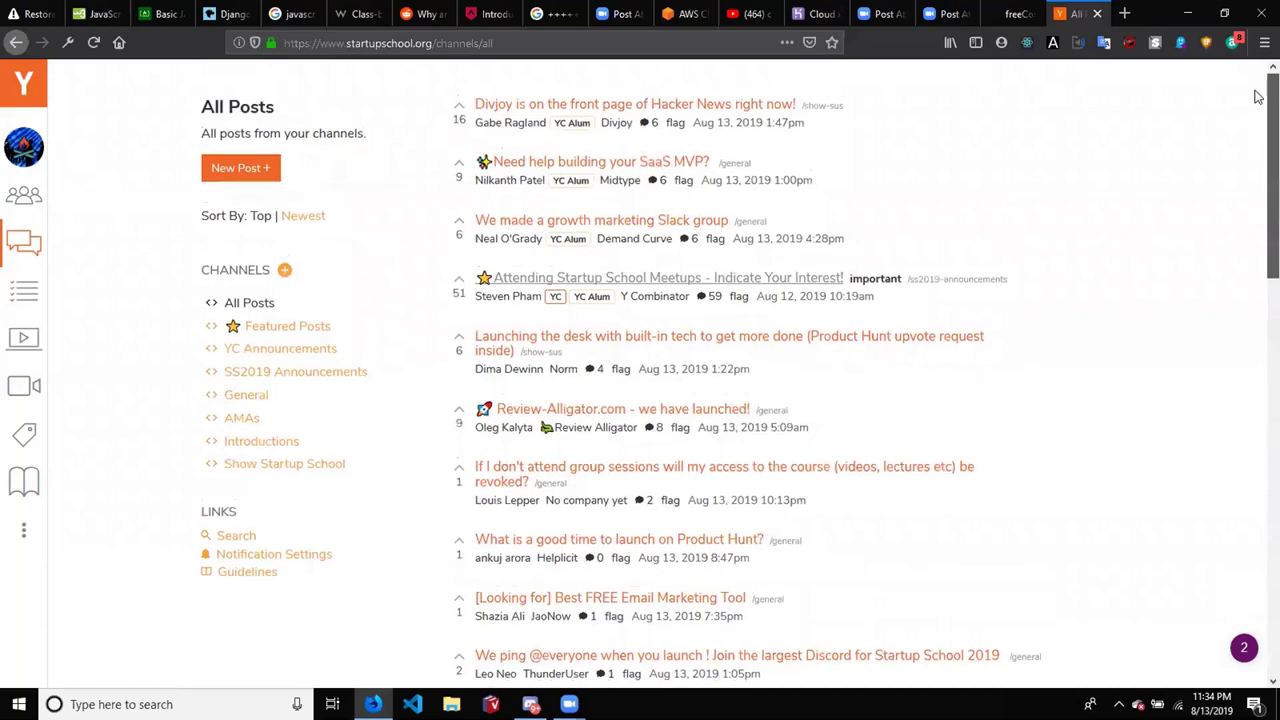
{"action": "scroll", "coordinate": [1258, 100], "scroll_direction": "down", "scroll_amount": 1}
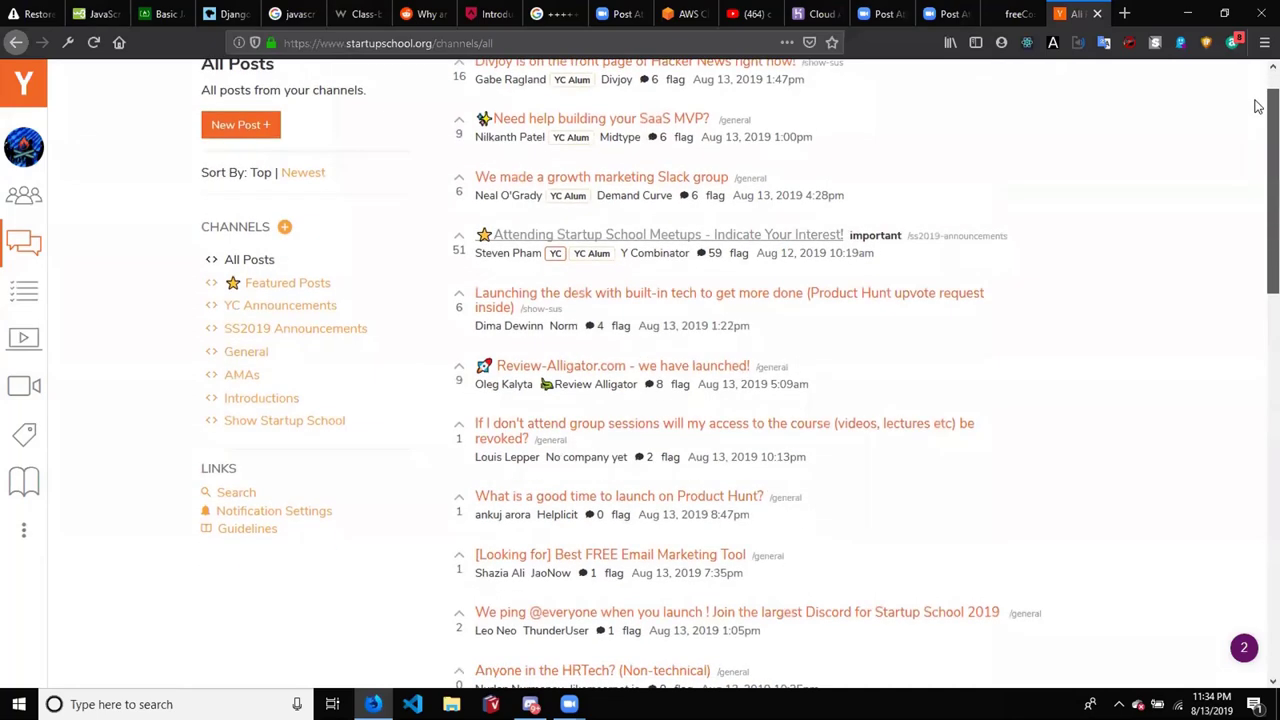
{"action": "left_click_drag", "start_coordinate": [1258, 106], "coordinate": [1259, 427]}
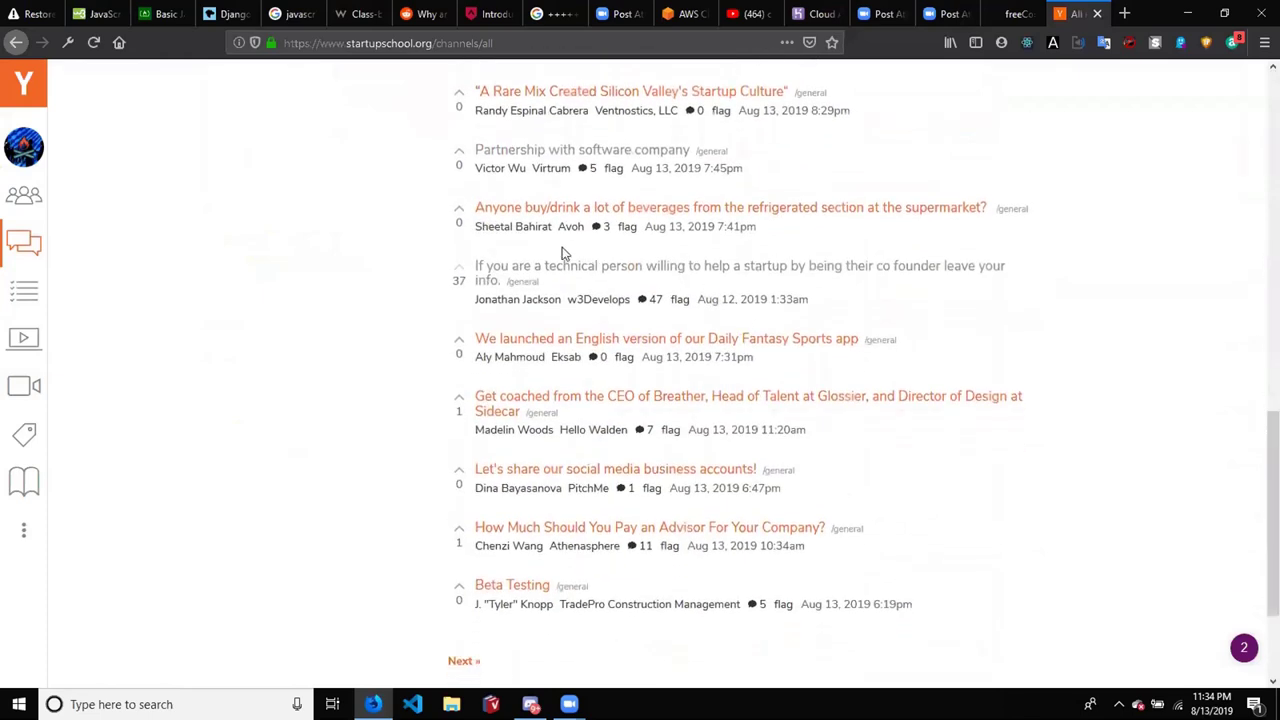
{"action": "right_click", "coordinate": [516, 273]}
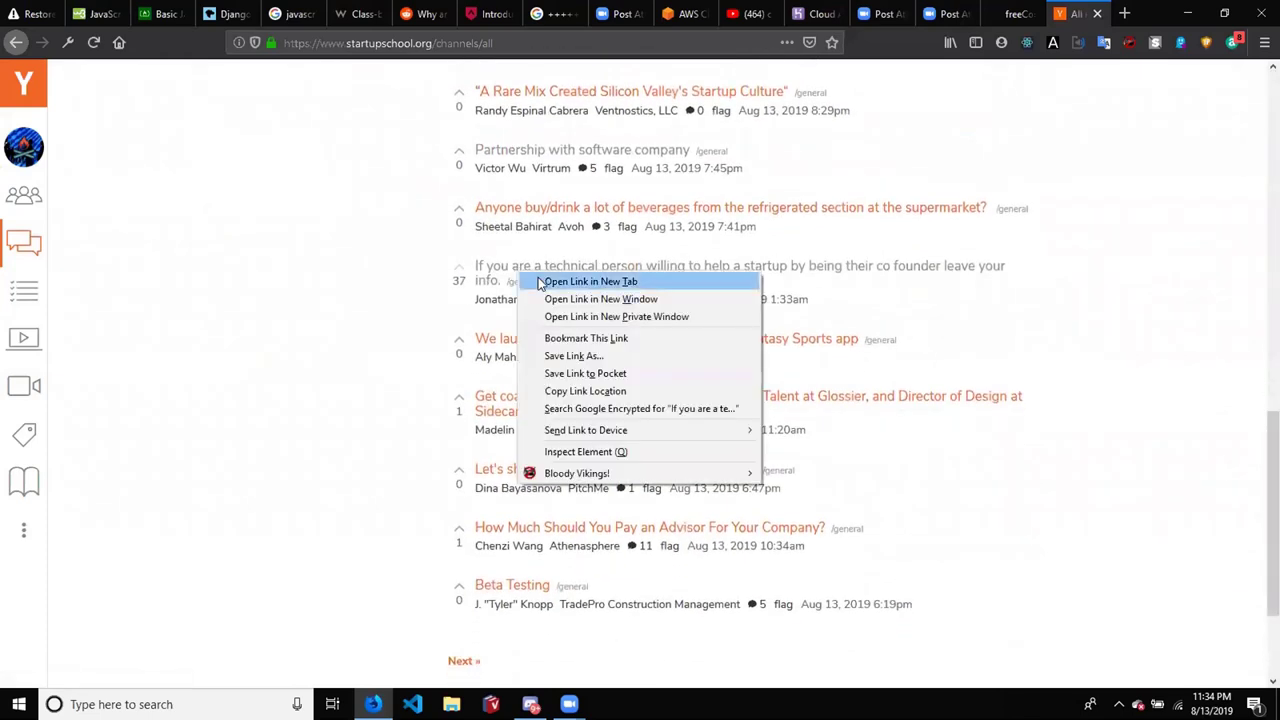
{"action": "left_click", "coordinate": [590, 282]}
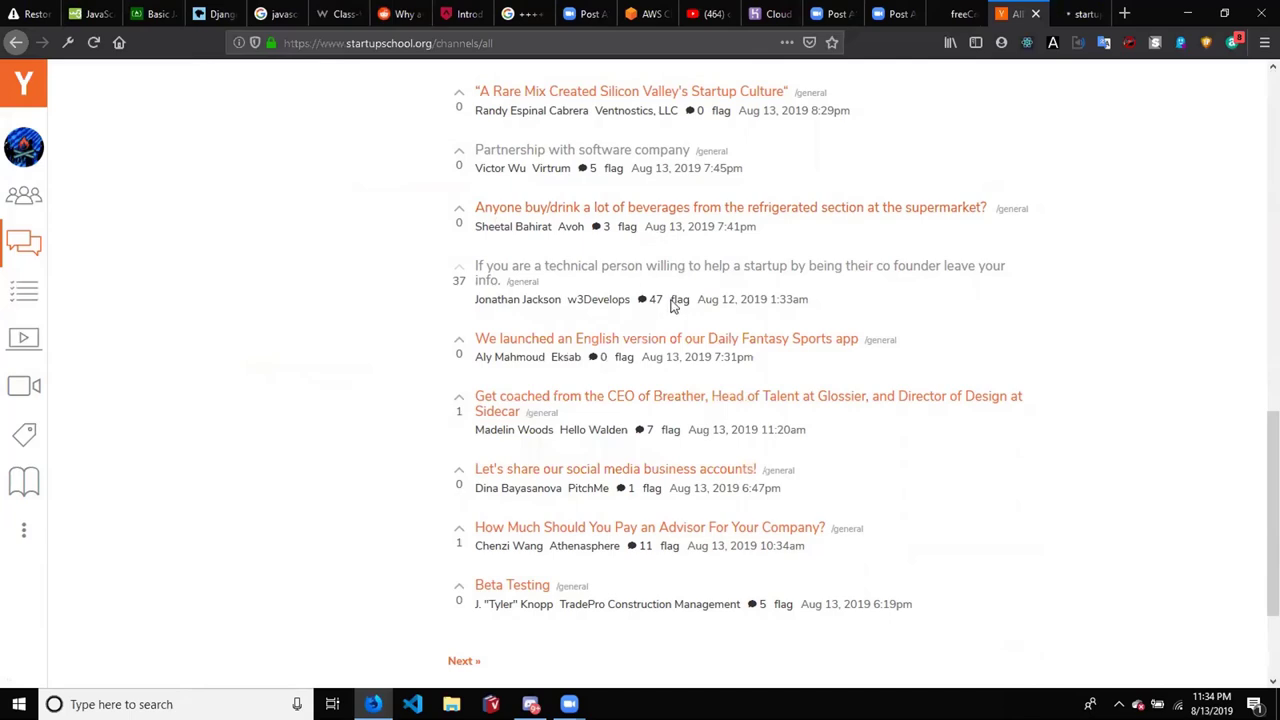
Go to the second page of forum posts and open "What problem is your company solving?" in a new tab
{"action": "scroll", "coordinate": [288, 335], "scroll_direction": "down", "scroll_amount": 3}
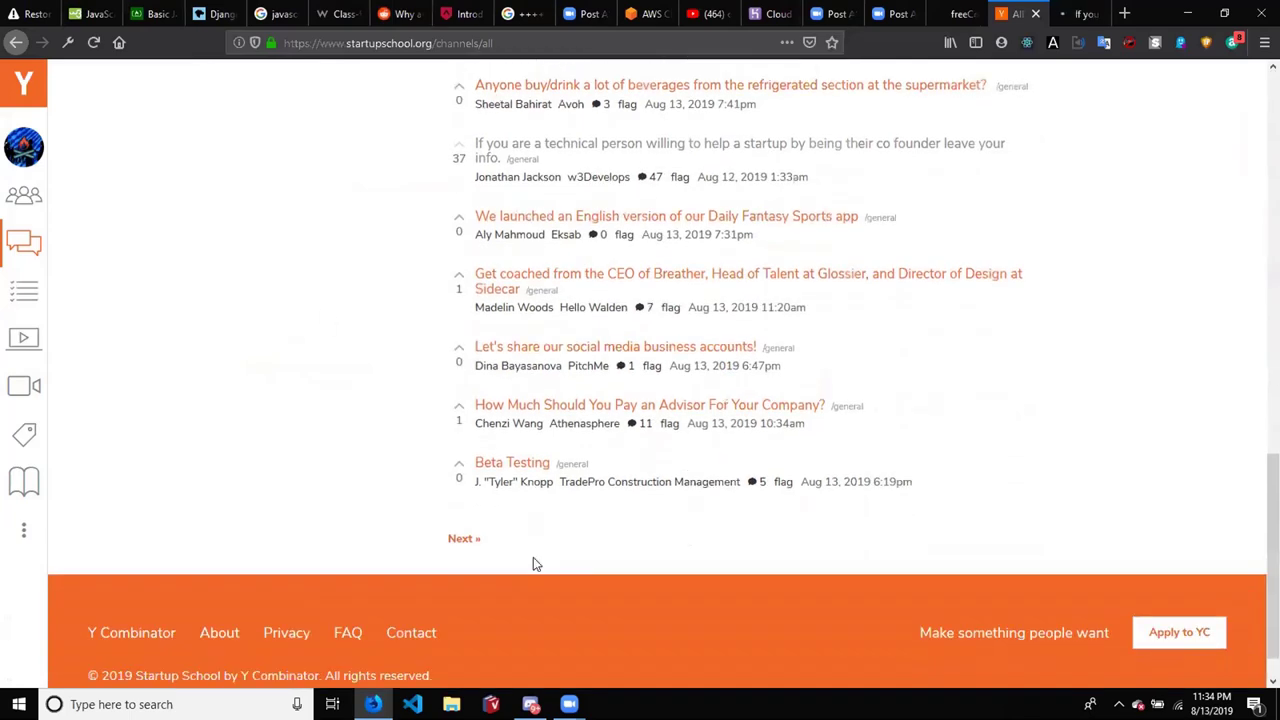
{"action": "left_click", "coordinate": [460, 538]}
{"action": "scroll", "coordinate": [460, 538], "scroll_direction": "down", "scroll_amount": 1}
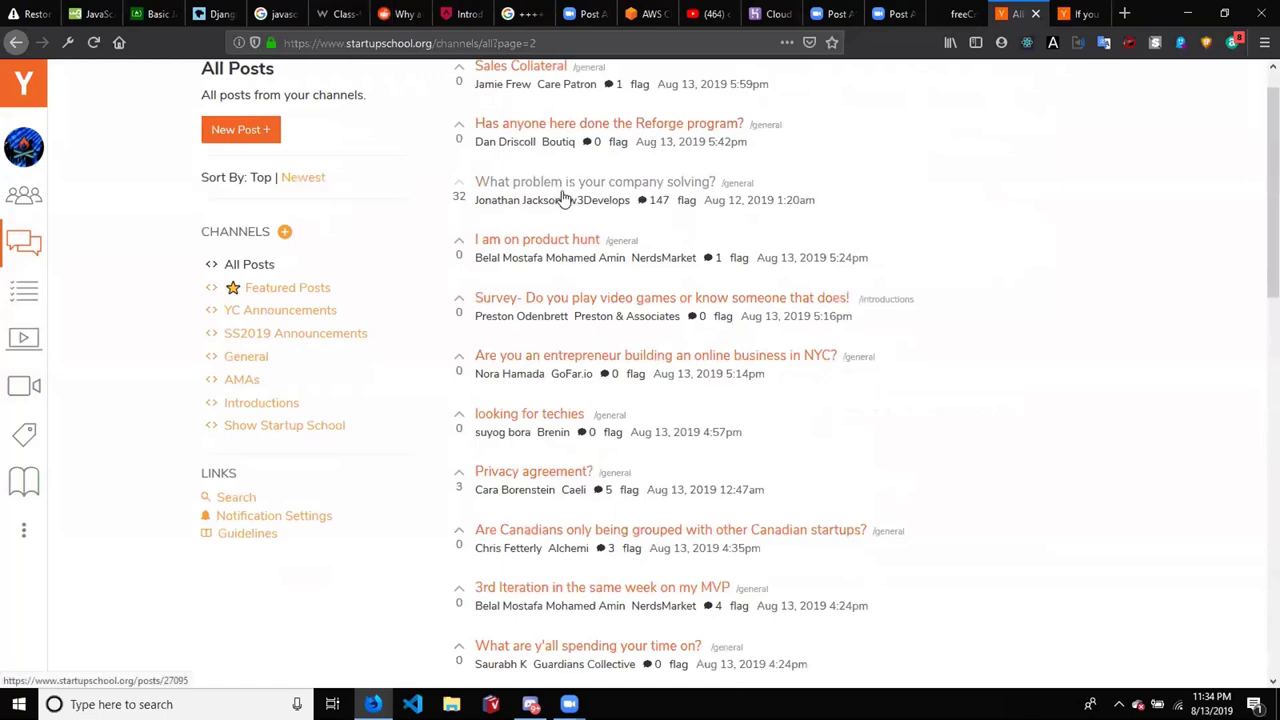
{"action": "right_click", "coordinate": [627, 192]}
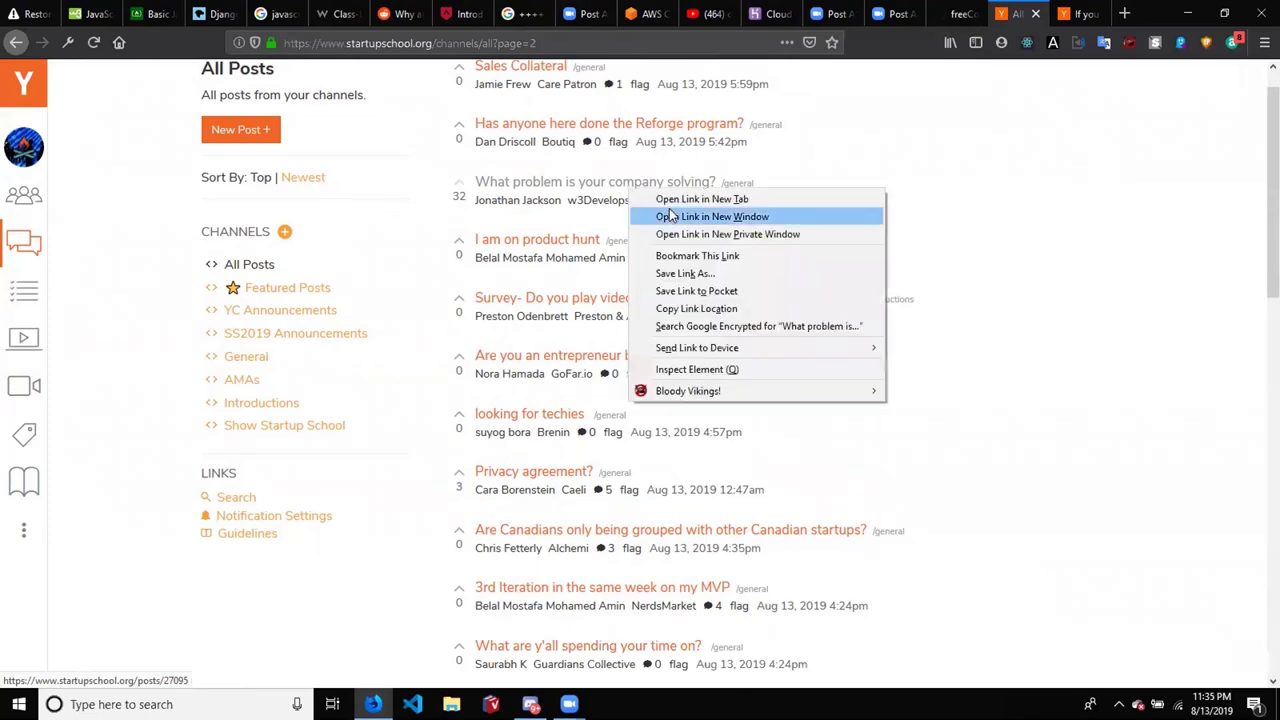
{"action": "left_click", "coordinate": [668, 199]}
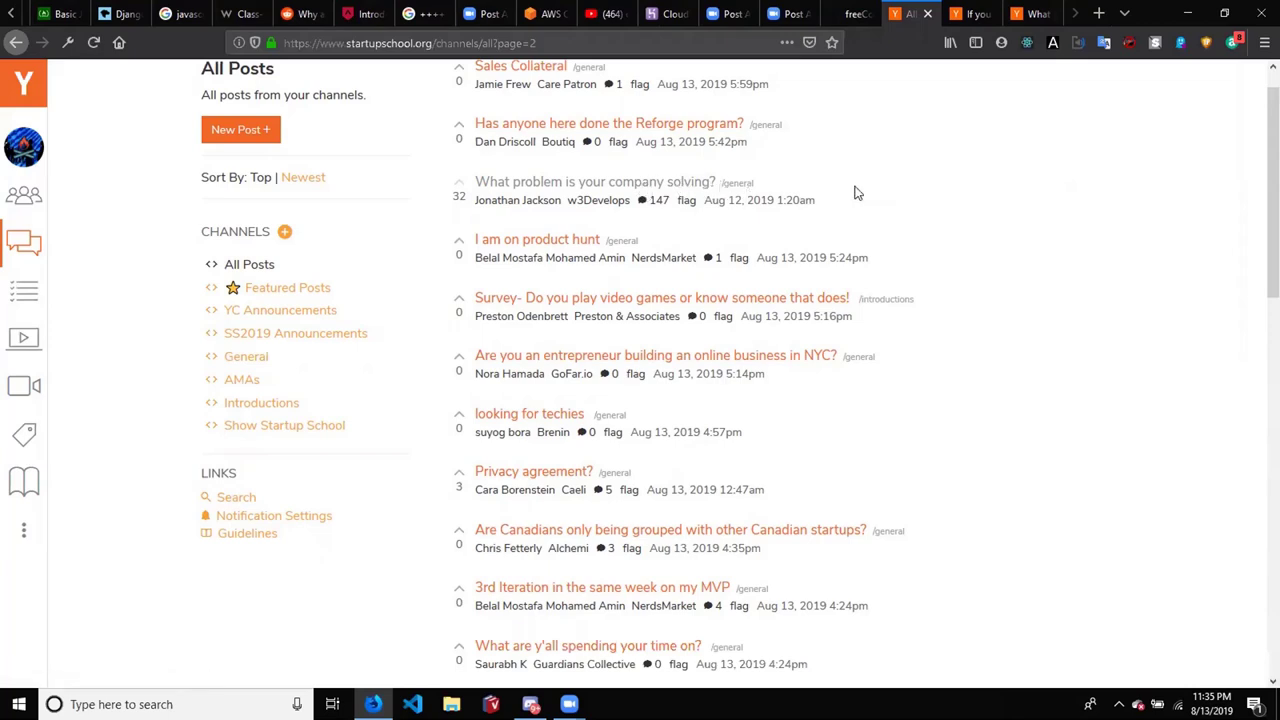
{"action": "scroll", "coordinate": [890, 188], "scroll_direction": "up", "scroll_amount": 1}
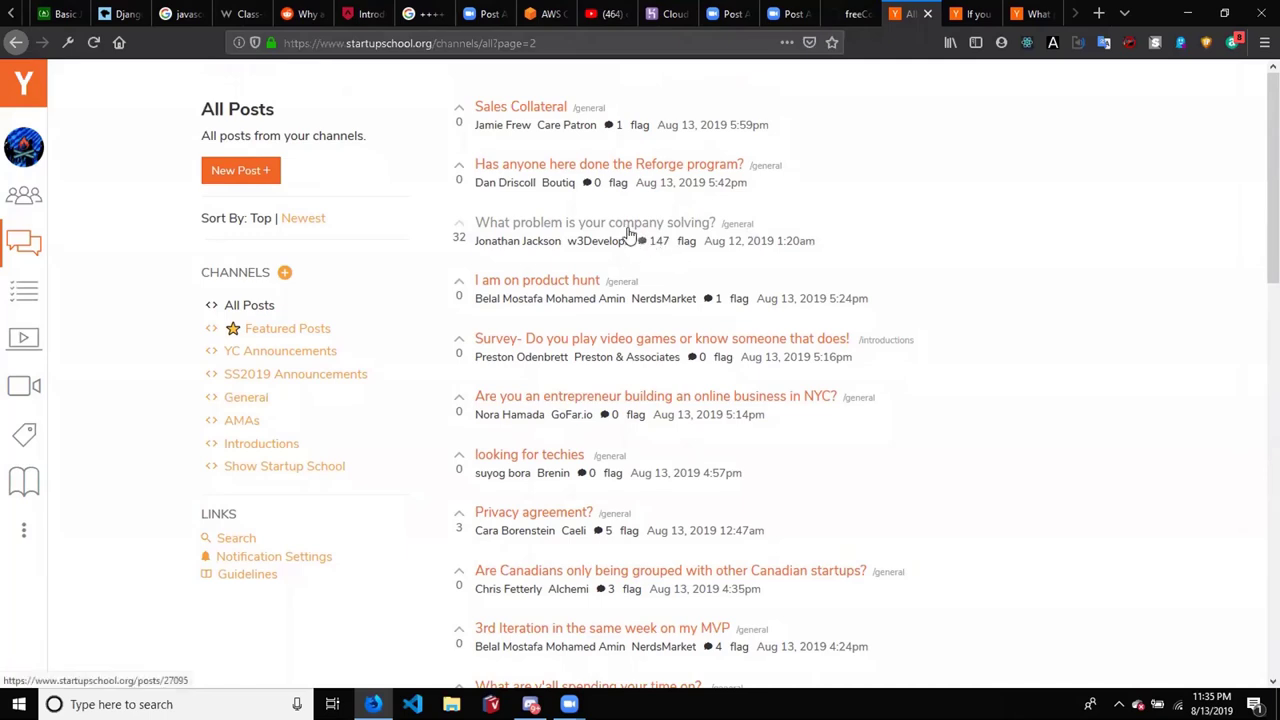
Look through the technical co-founder post and its comments, and bring up the "What problem is your company solving?" post
{"action": "left_click", "coordinate": [972, 14]}
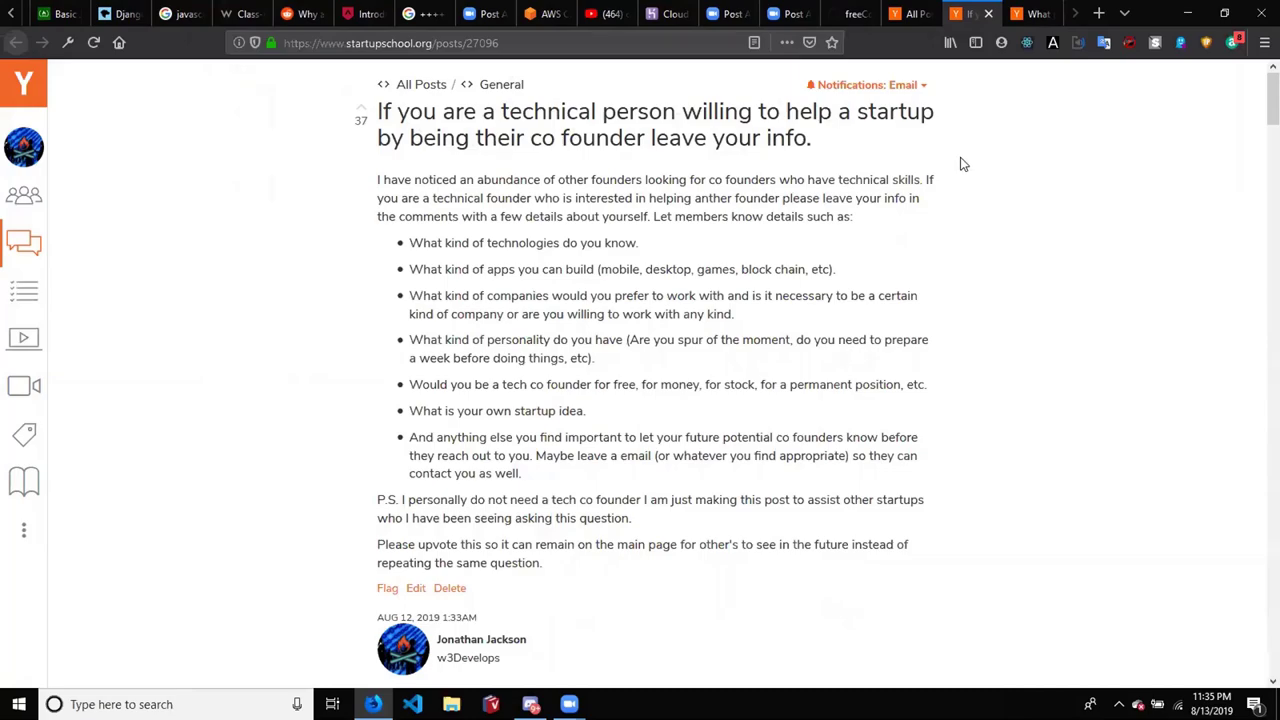
{"action": "scroll", "coordinate": [963, 164], "scroll_direction": "down", "scroll_amount": 20}
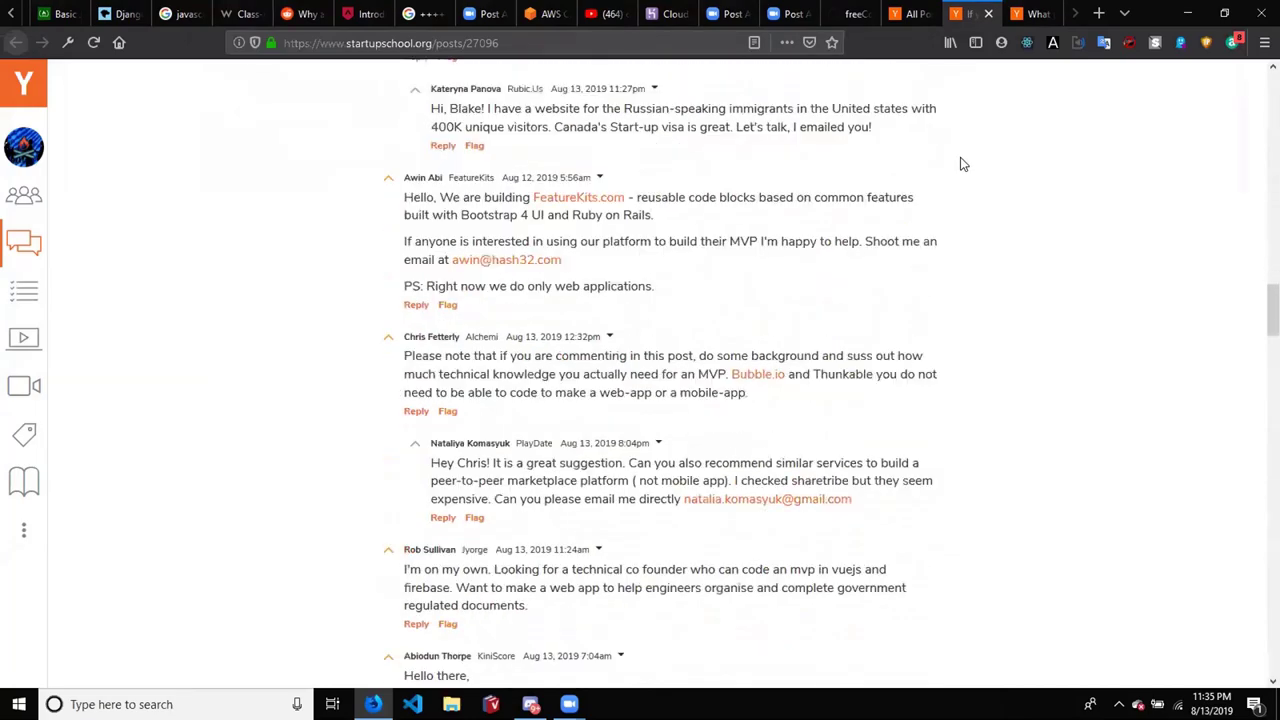
{"action": "scroll", "coordinate": [963, 164], "scroll_direction": "down", "scroll_amount": 20}
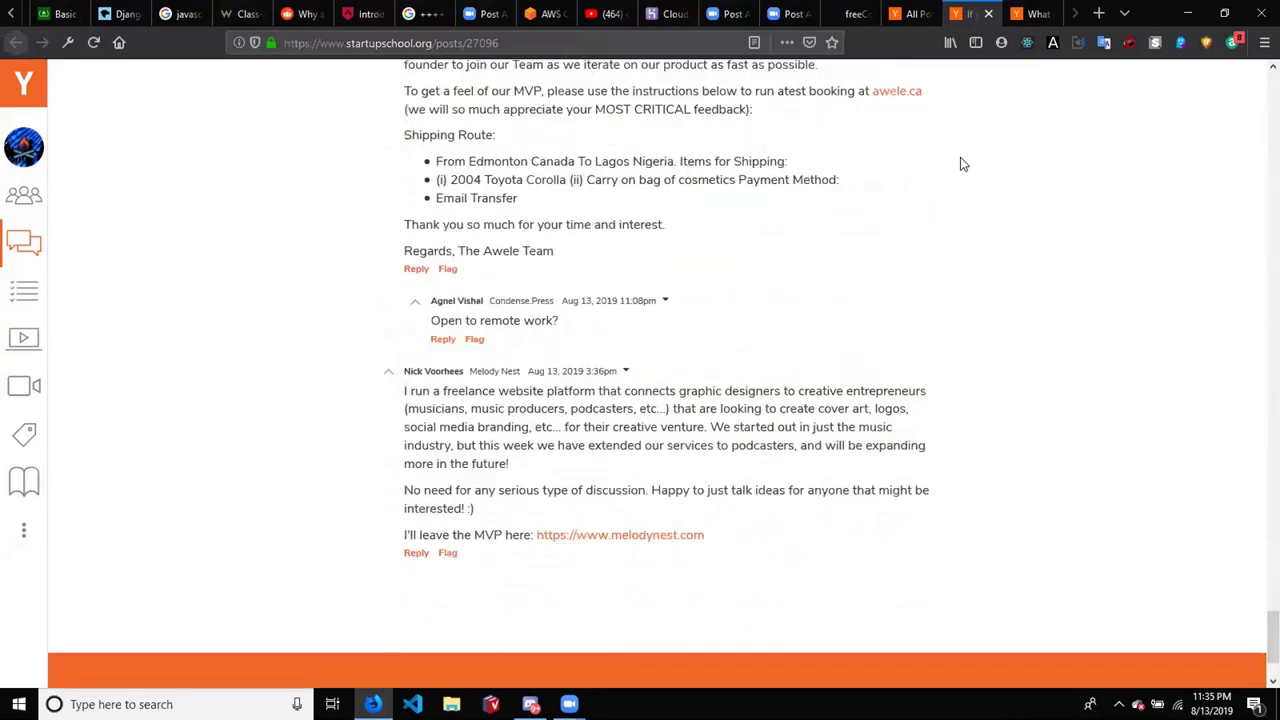
{"action": "scroll", "coordinate": [963, 164], "scroll_direction": "up", "scroll_amount": 15}
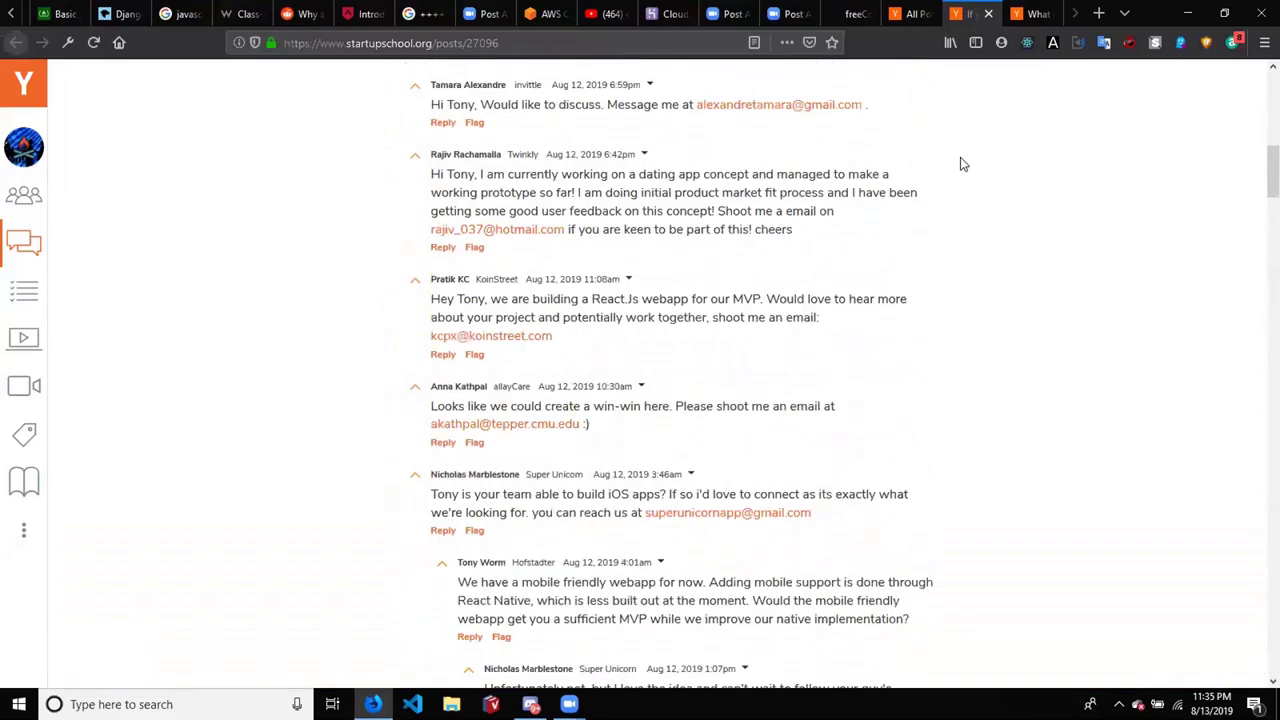
{"action": "scroll", "coordinate": [963, 164], "scroll_direction": "up", "scroll_amount": 5}
{"action": "left_click", "coordinate": [1016, 13]}
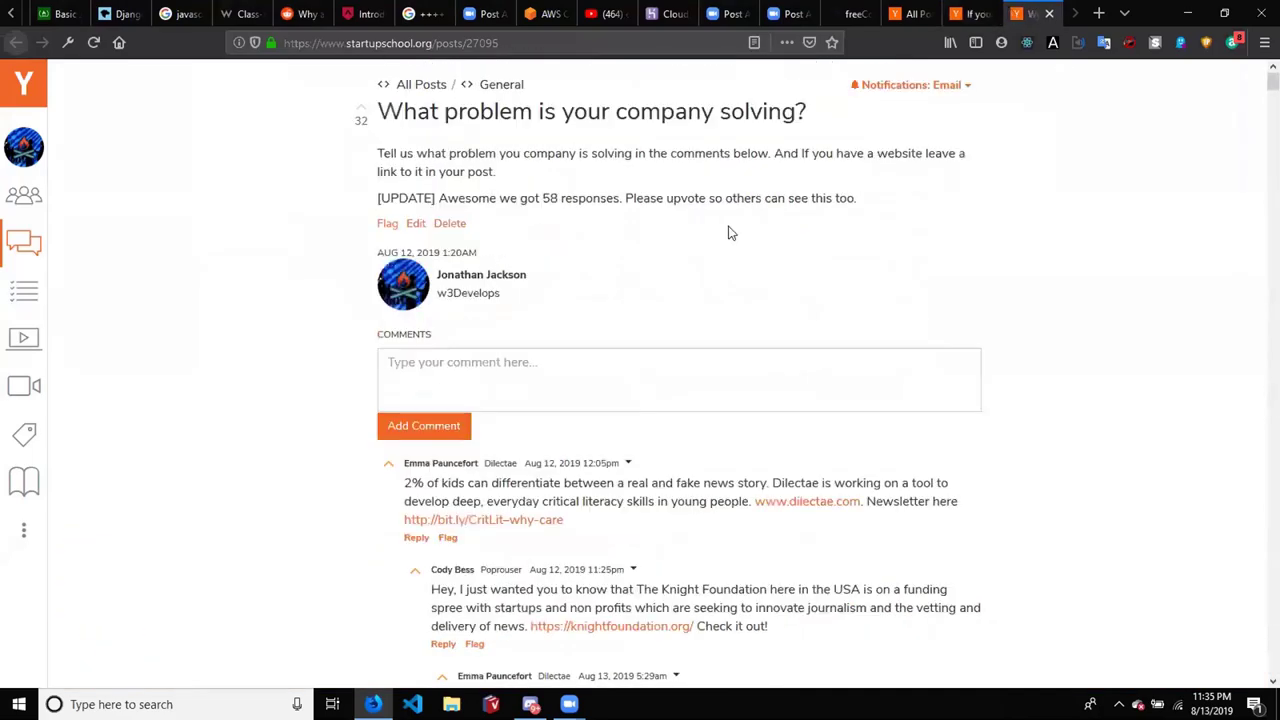